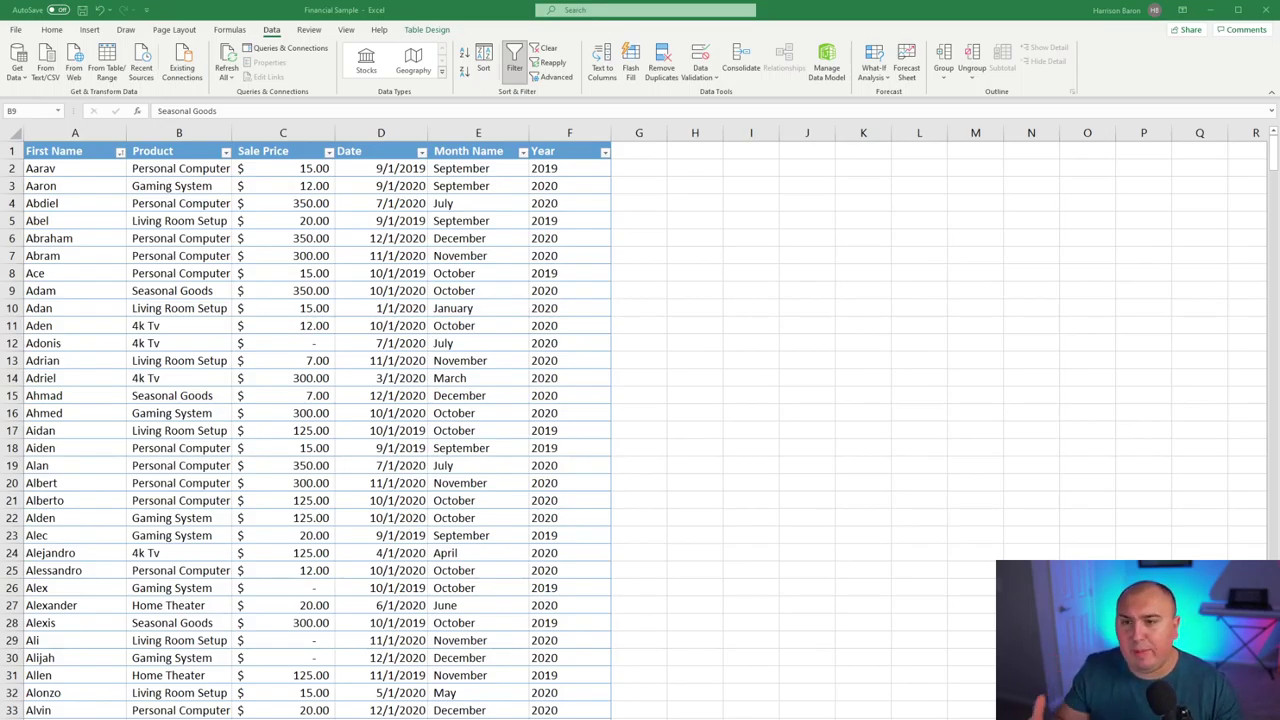
Examine the sales records in first-name order, from the first rows down past row 400.
scroll(318, 430, "down", 20)
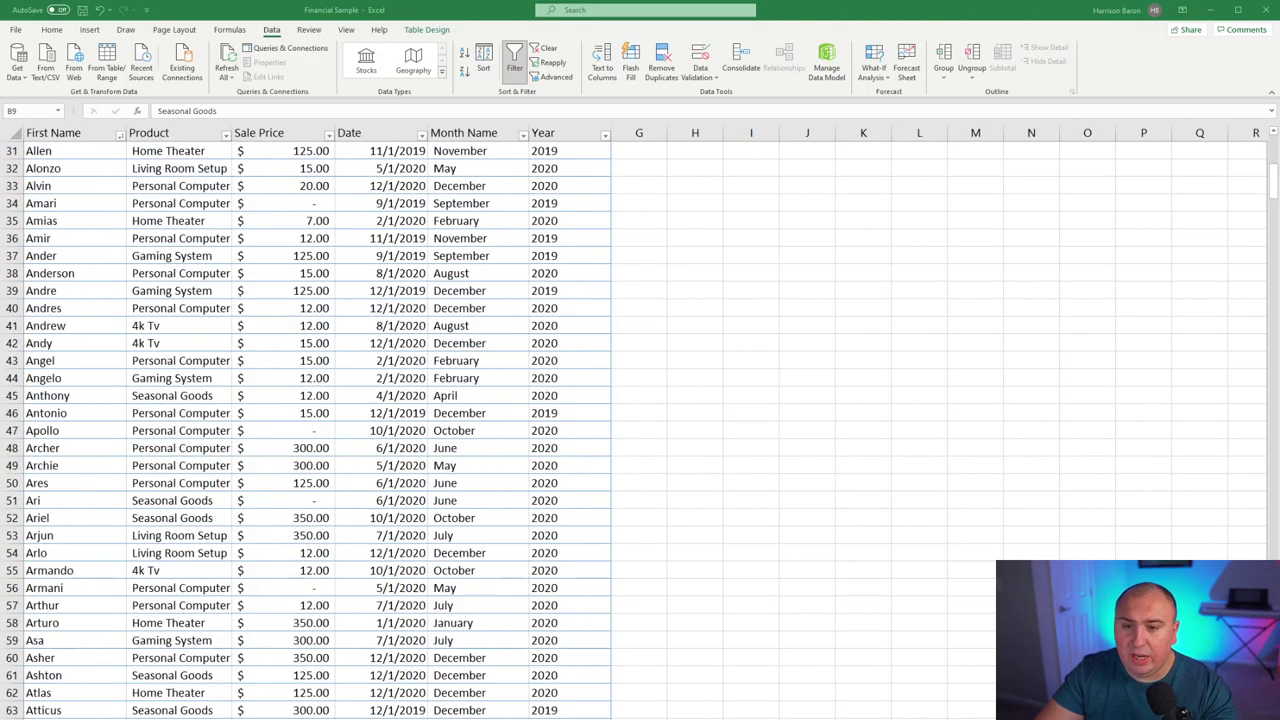
scroll(318, 430, "down", 20)
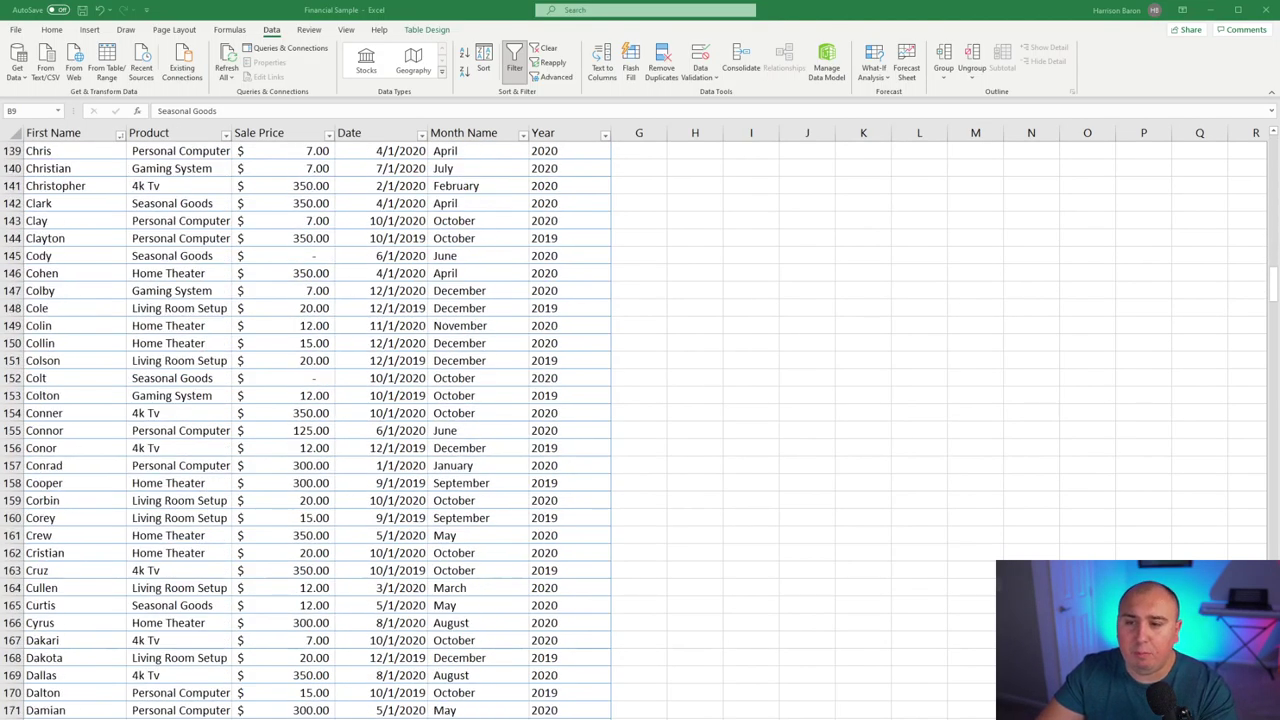
scroll(318, 430, "down", 5)
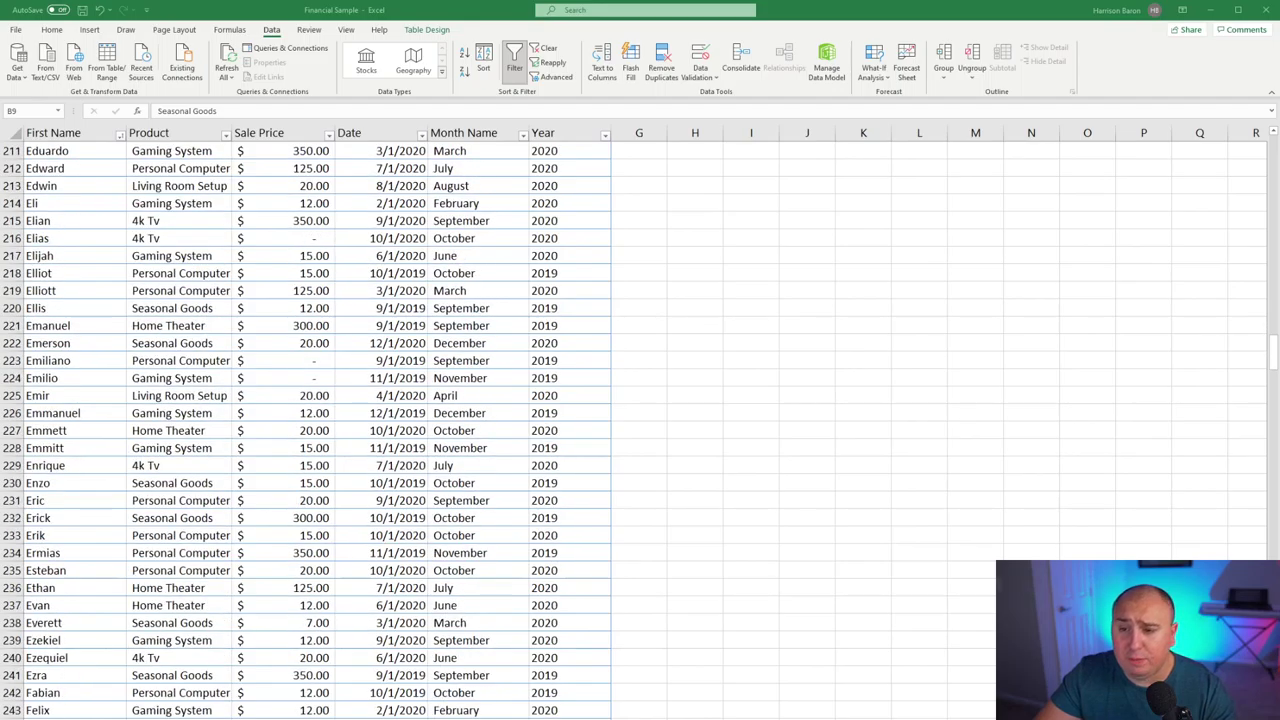
scroll(318, 430, "up", 20)
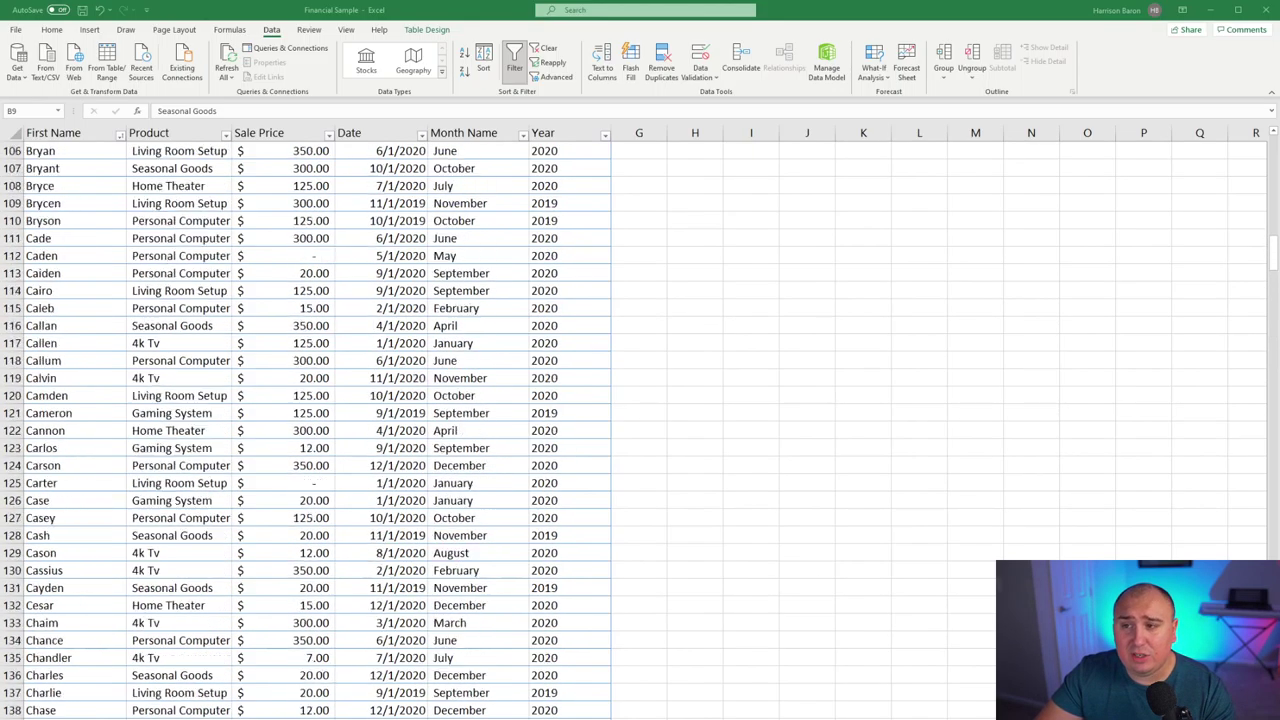
scroll(318, 430, "up", 20)
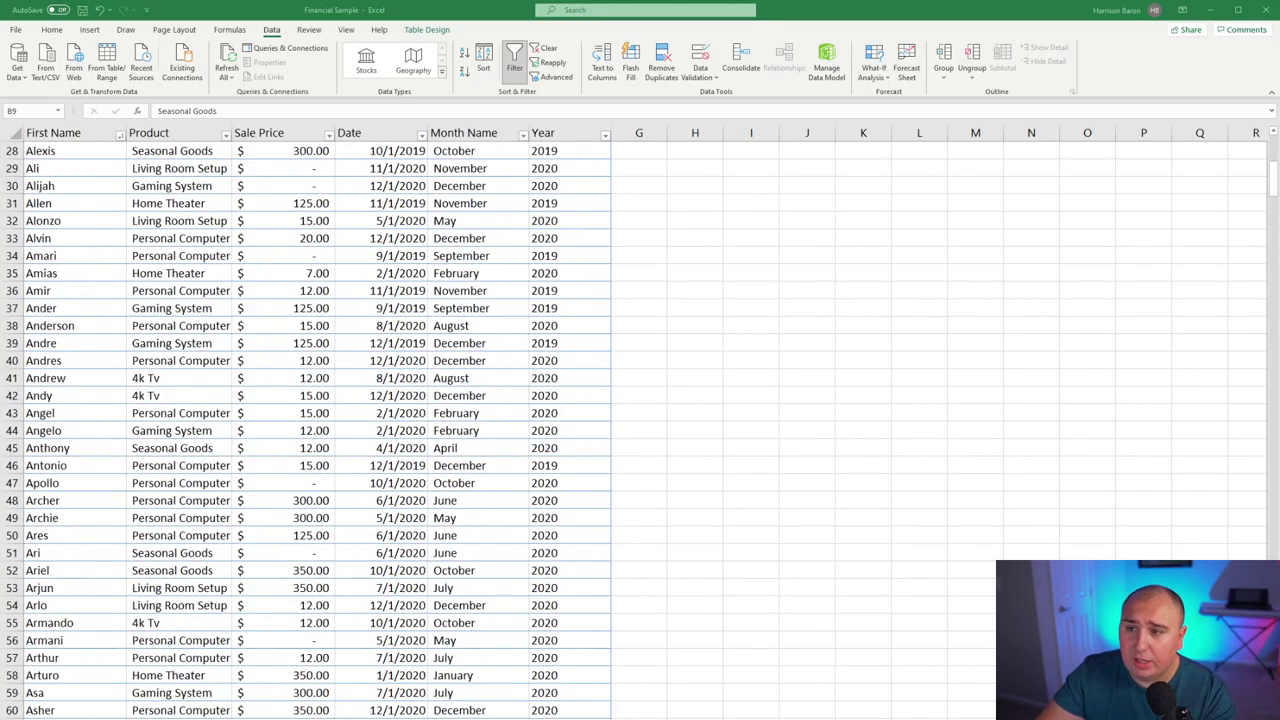
scroll(318, 430, "down", 20)
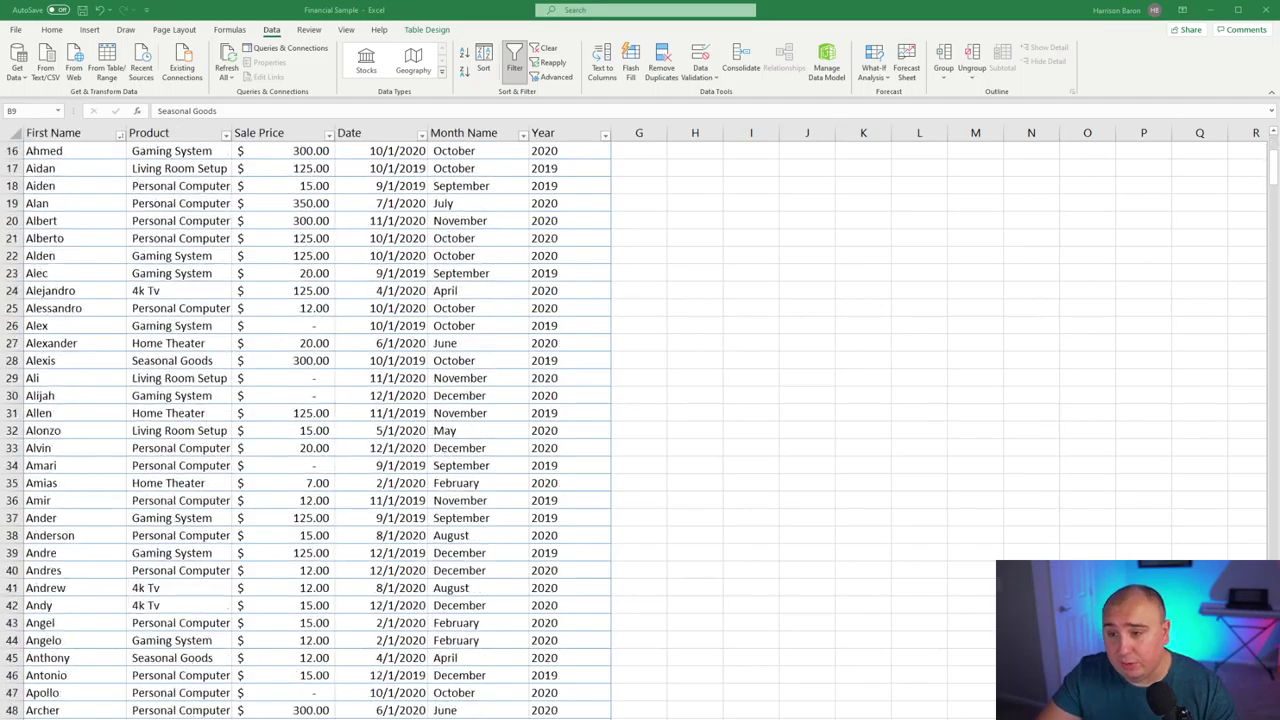
scroll(318, 430, "down", 18)
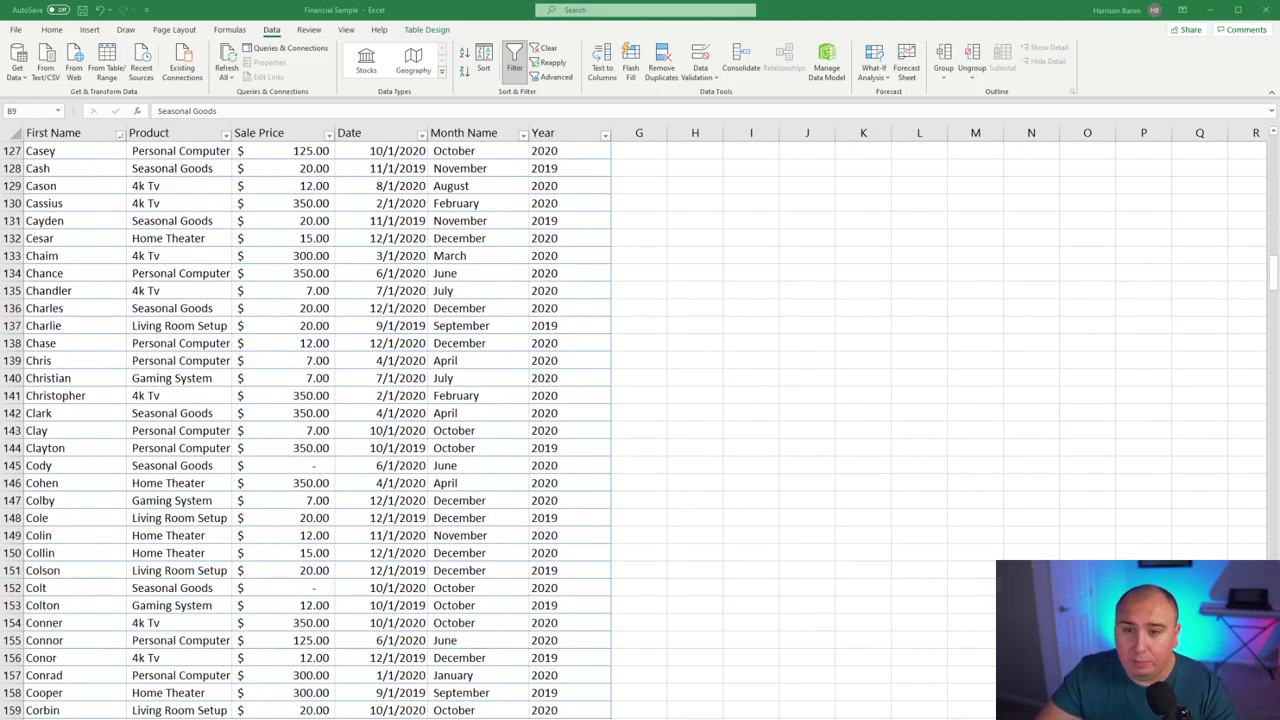
scroll(318, 430, "up", 4)
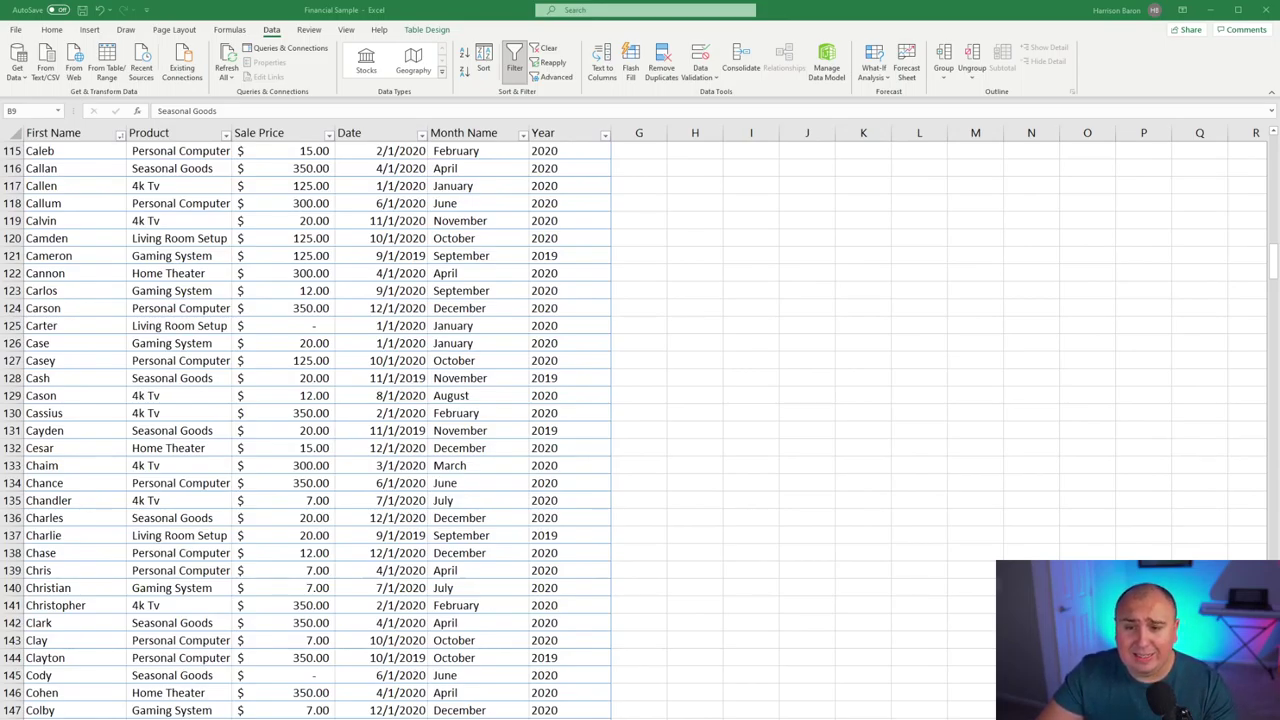
scroll(697, 637, "down", 9)
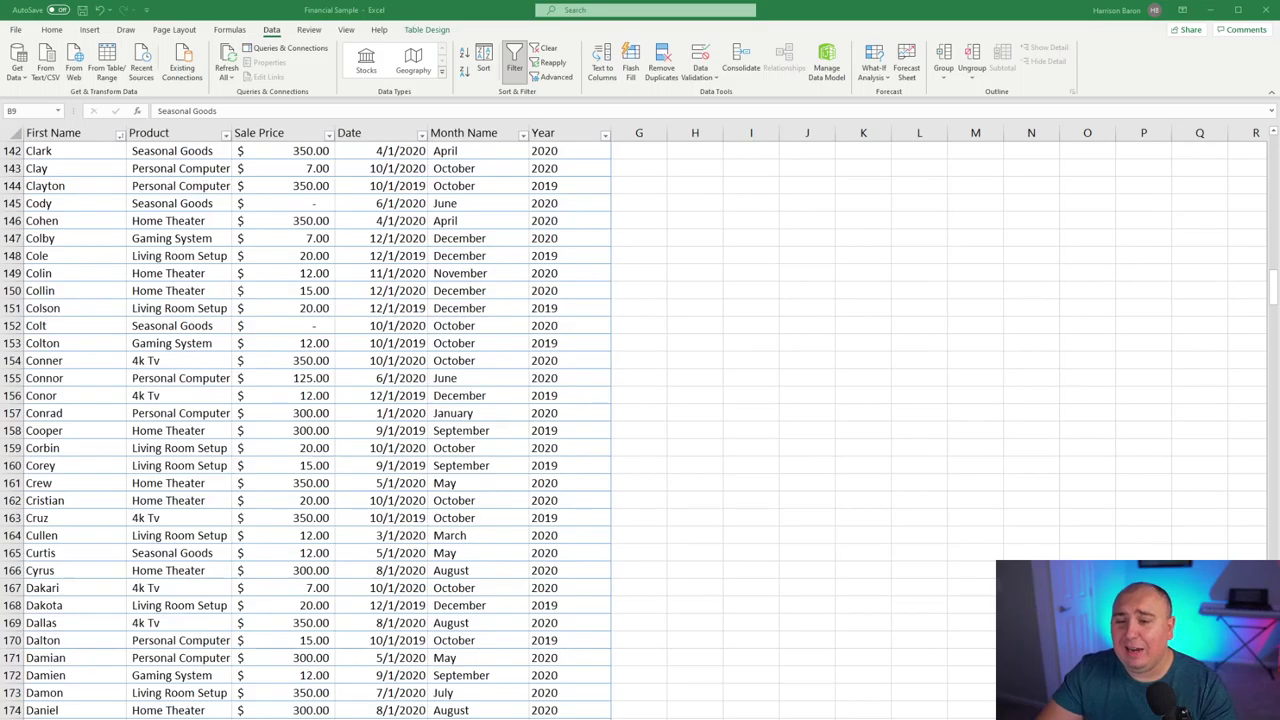
left_click(868, 476)
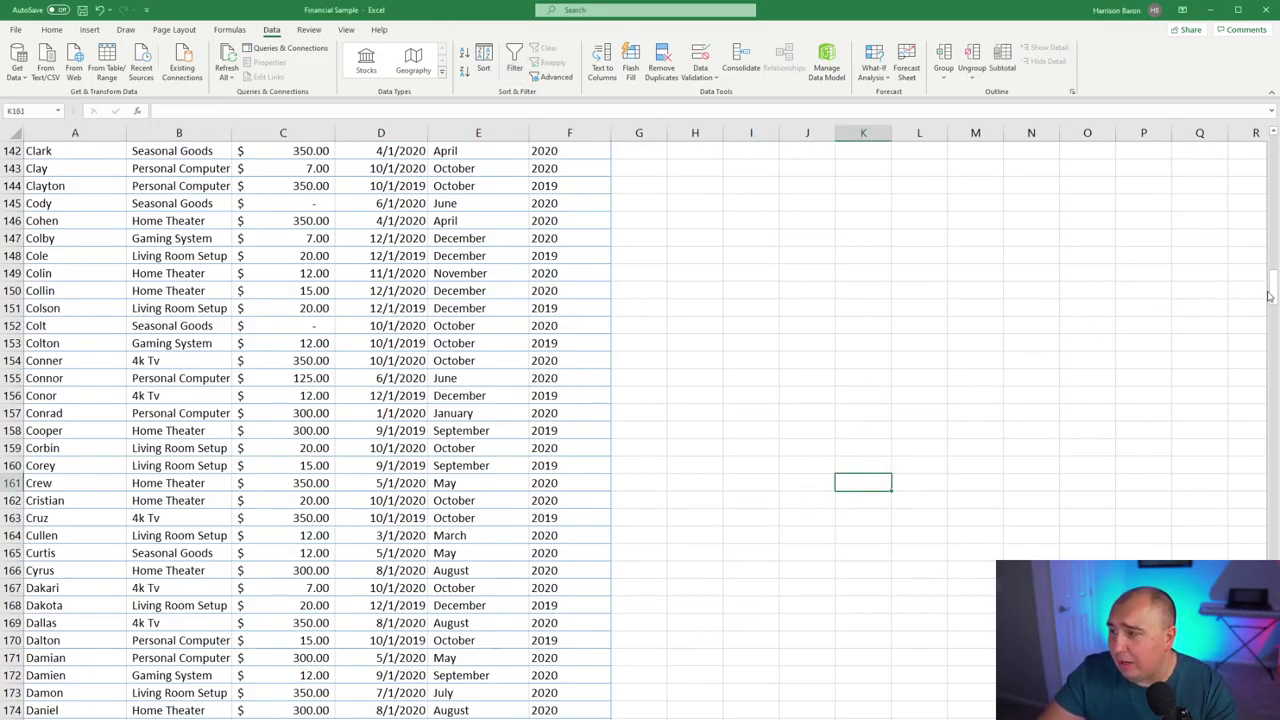
left_click_drag(1273, 288, 1273, 307)
key("F2")
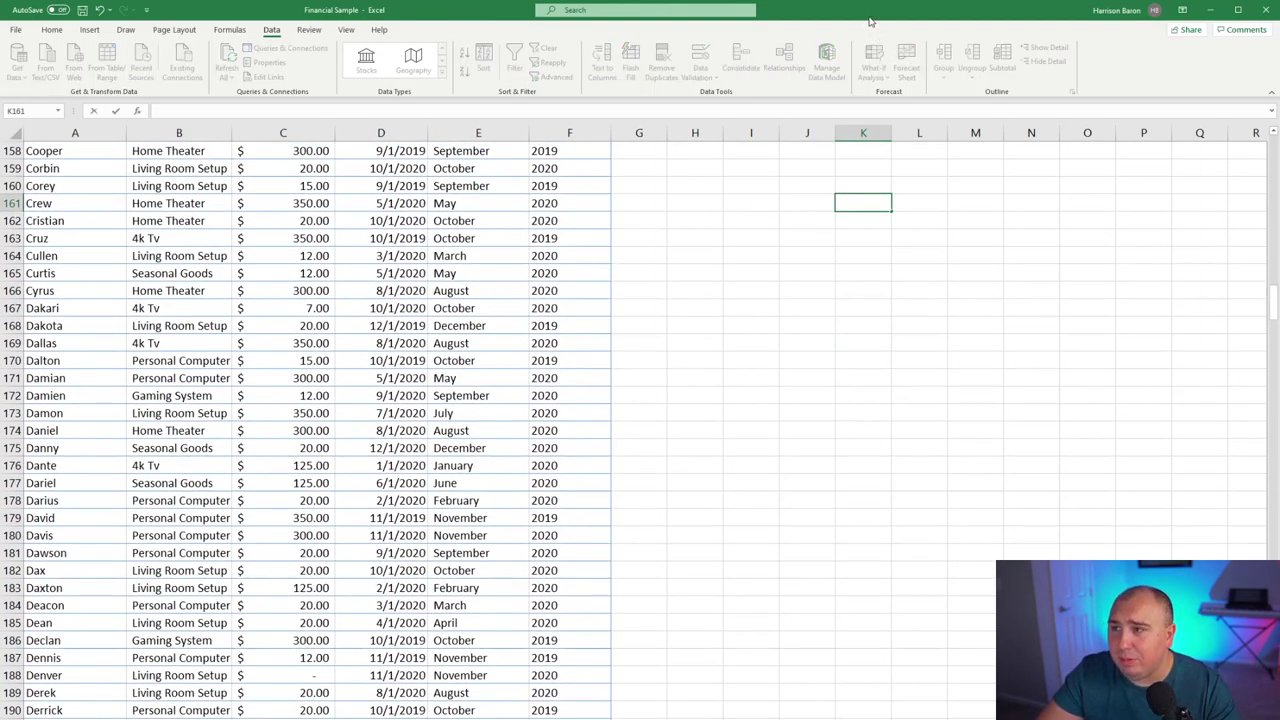
scroll(1054, 254, "down", 20)
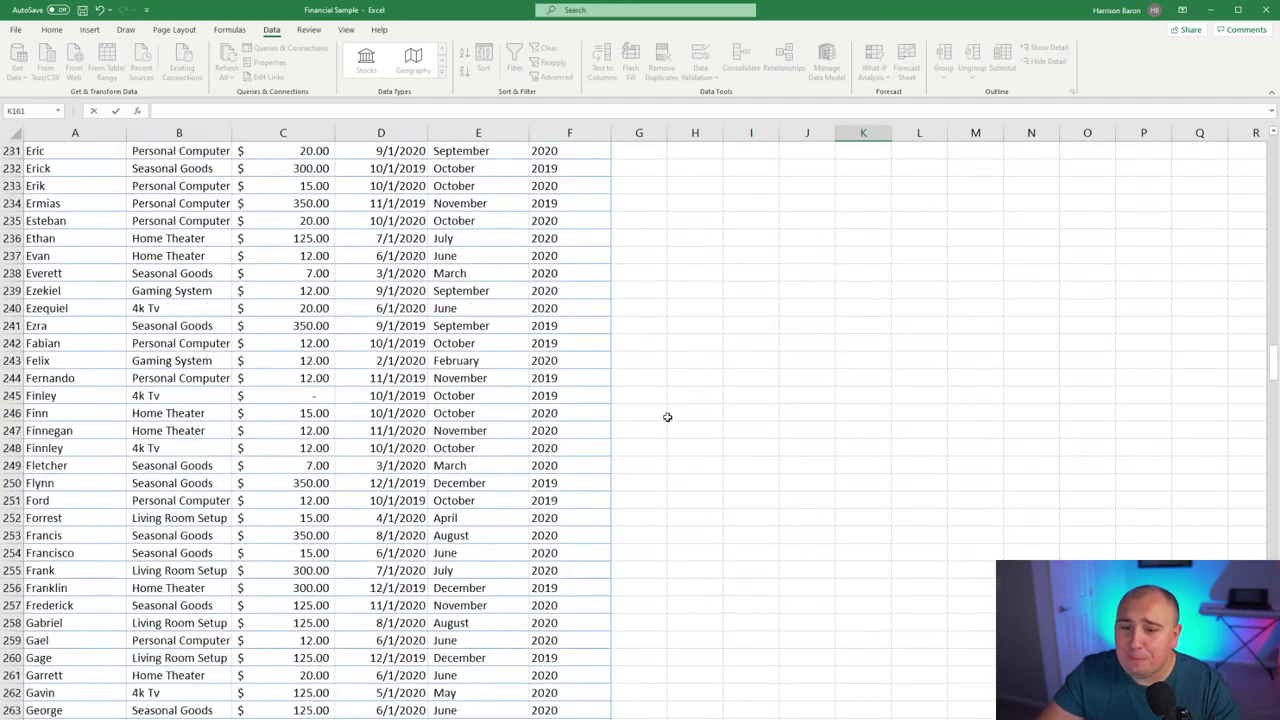
scroll(502, 466, "down", 20)
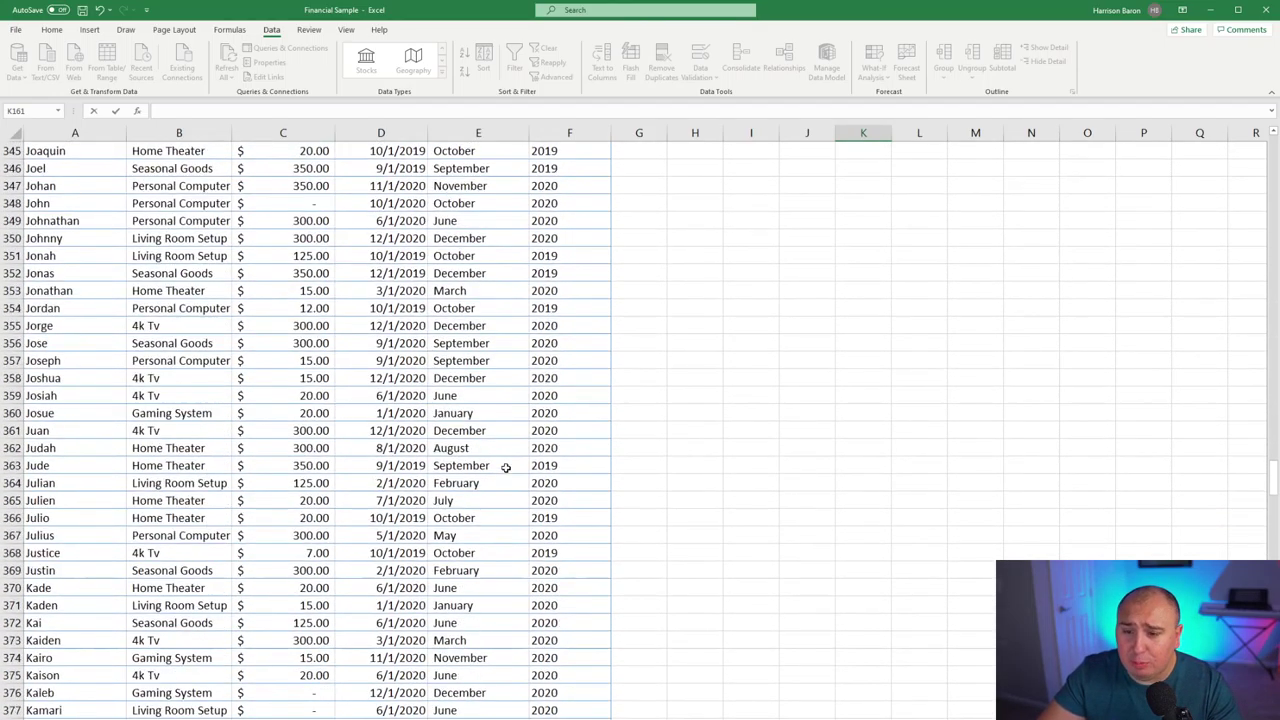
scroll(511, 492, "down", 10)
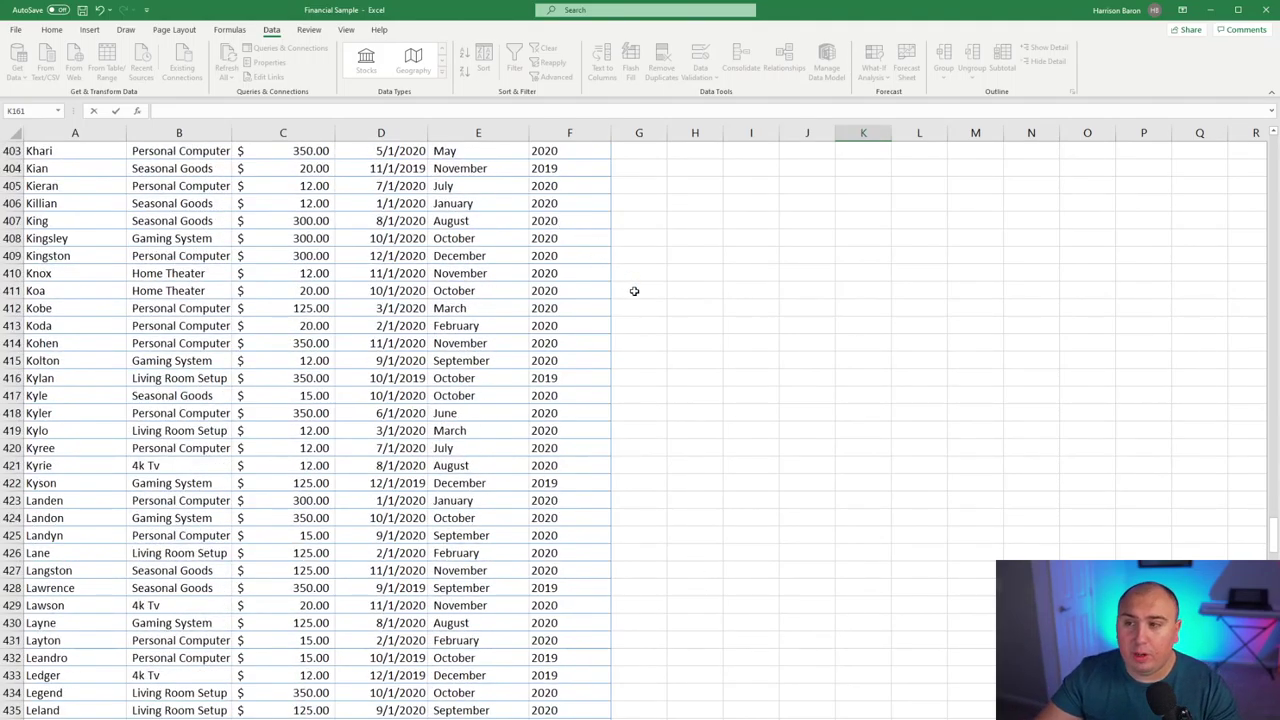
scroll(634, 289, "right", 1)
scroll(586, 384, "left", 1)
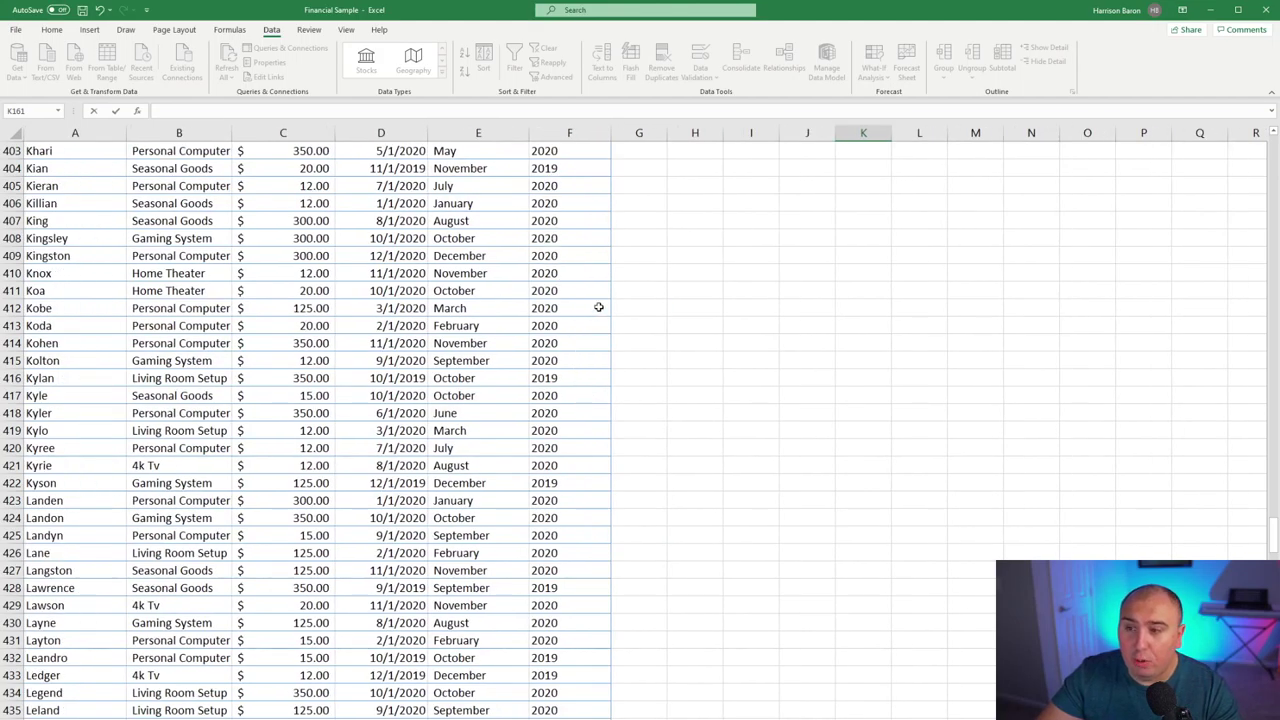
scroll(837, 291, "up", 14)
scroll(1275, 497, "up", 2)
left_click_drag(1275, 497, 1272, 150)
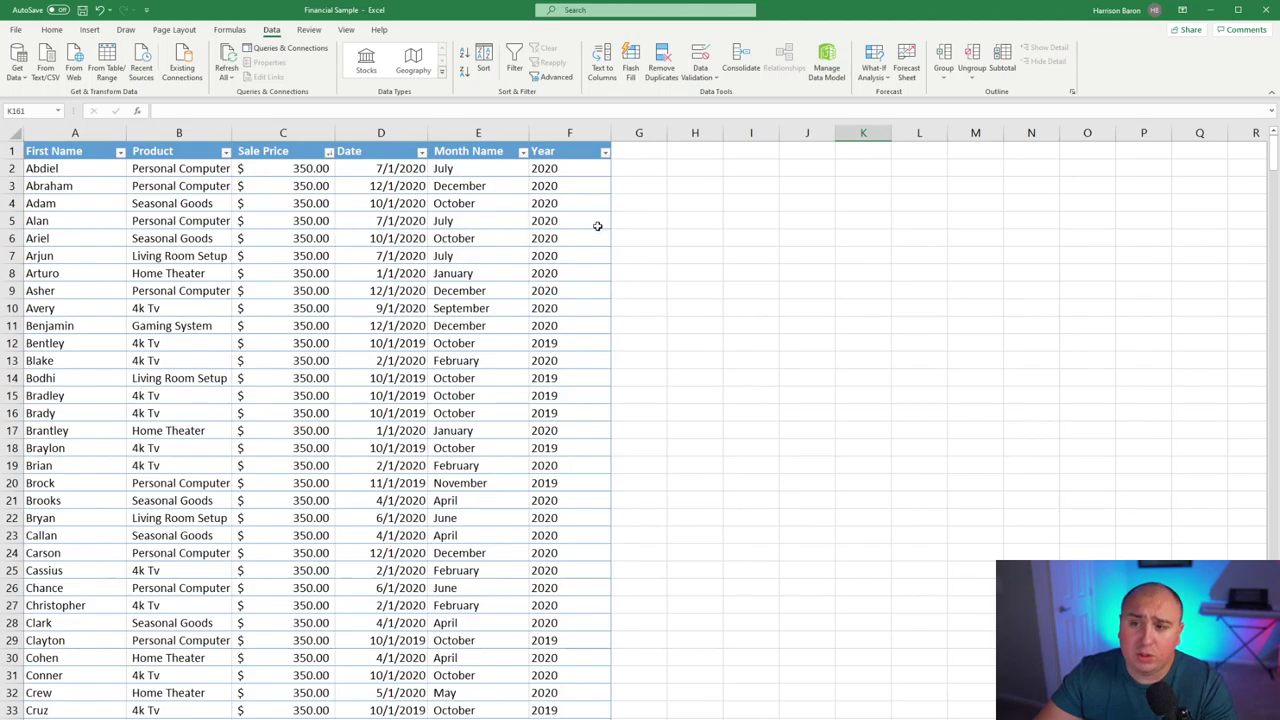
Find where the $350.00 sale prices end in the table sorted by descending sale price.
left_click(598, 224)
scroll(357, 563, "down", 20)
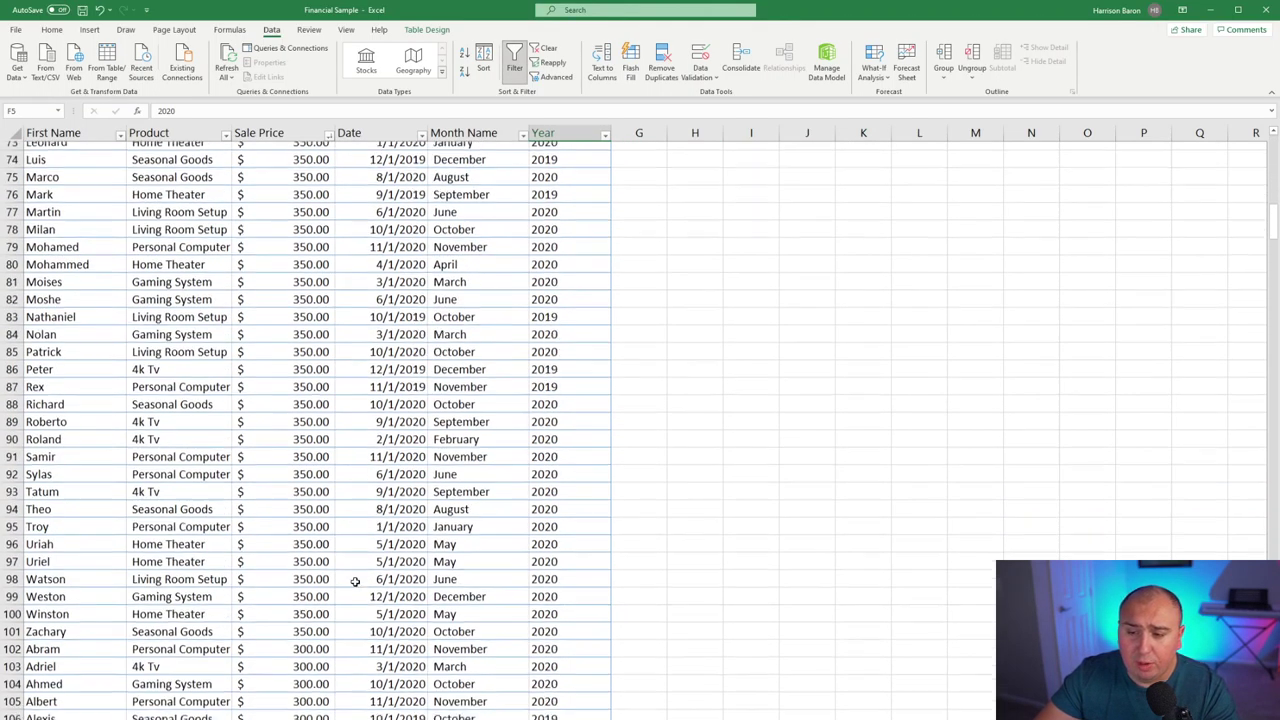
scroll(323, 583, "up", 20)
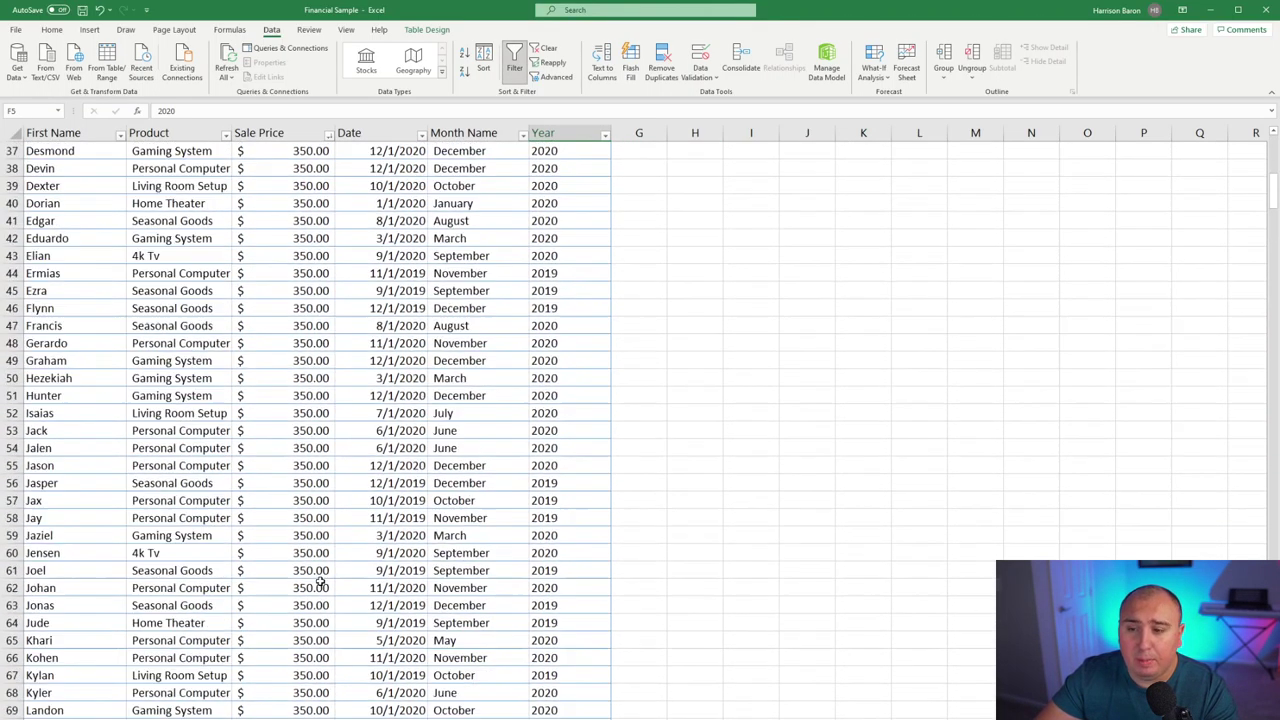
scroll(320, 583, "down", 20)
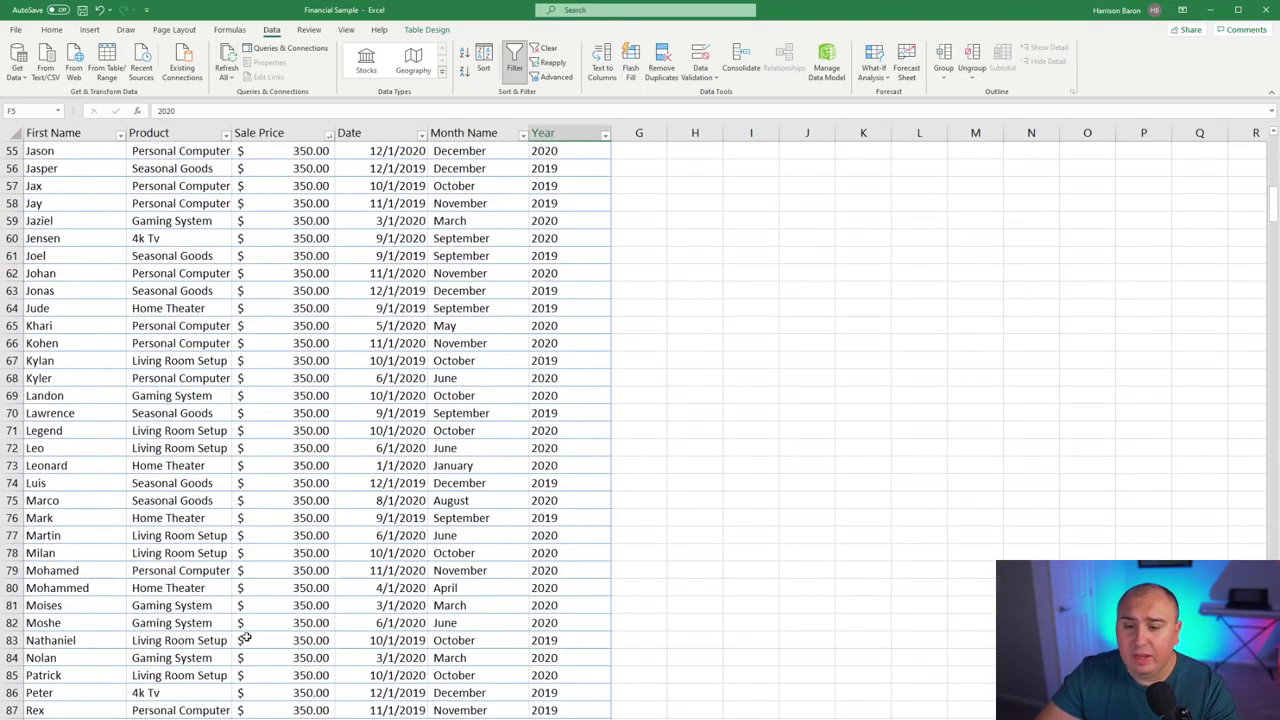
scroll(428, 658, "down", 4)
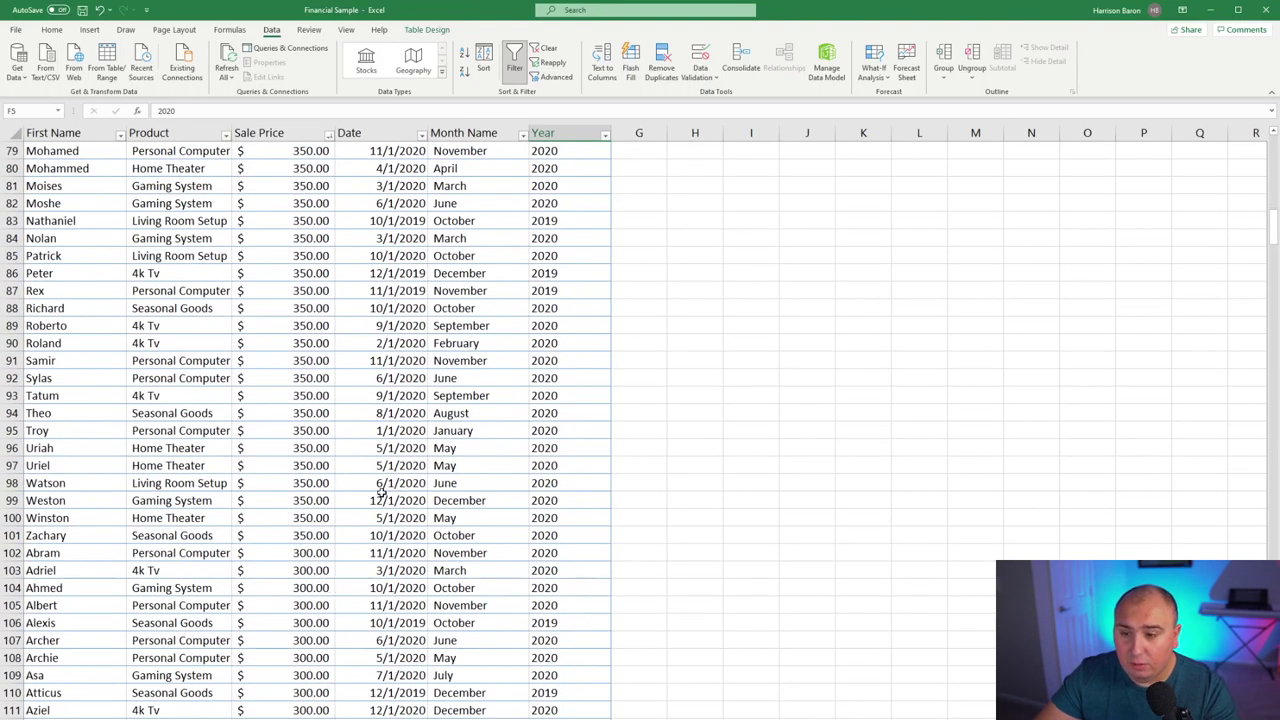
left_click_drag(590, 487, 130, 360)
left_click(384, 535)
left_click_drag(557, 538, 46, 123)
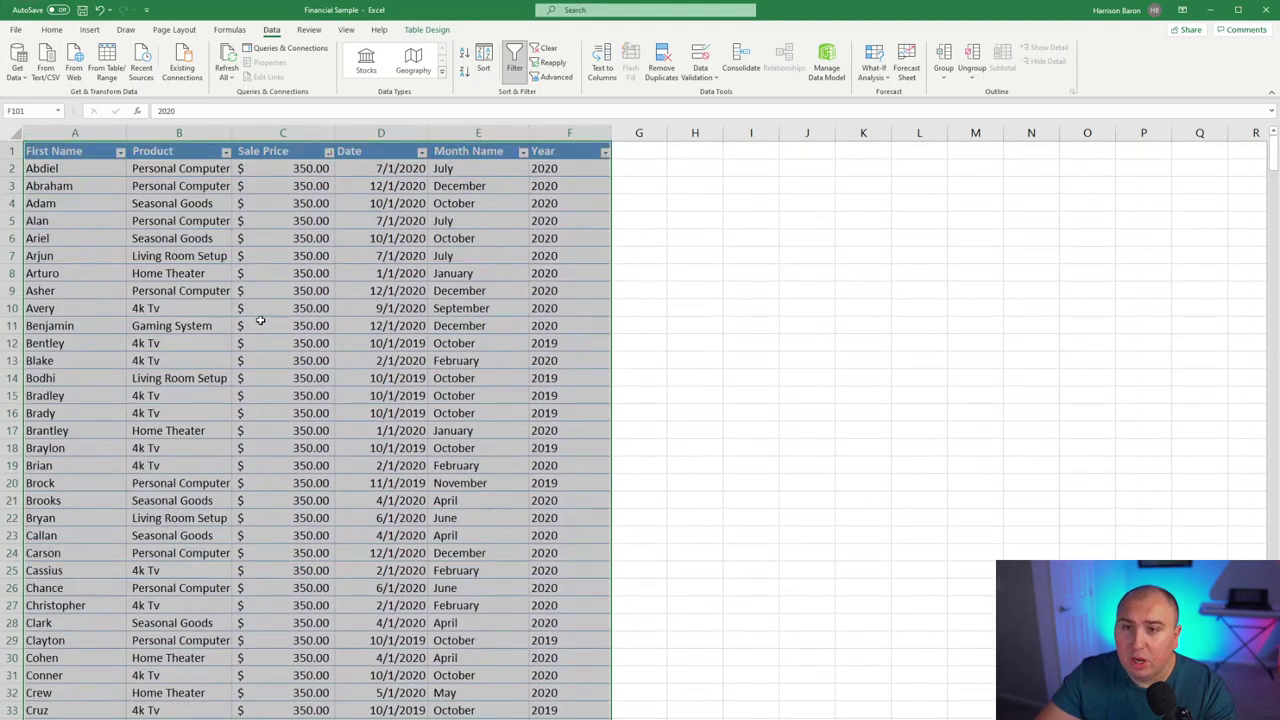
left_click(75, 168)
key("ctrl+a")
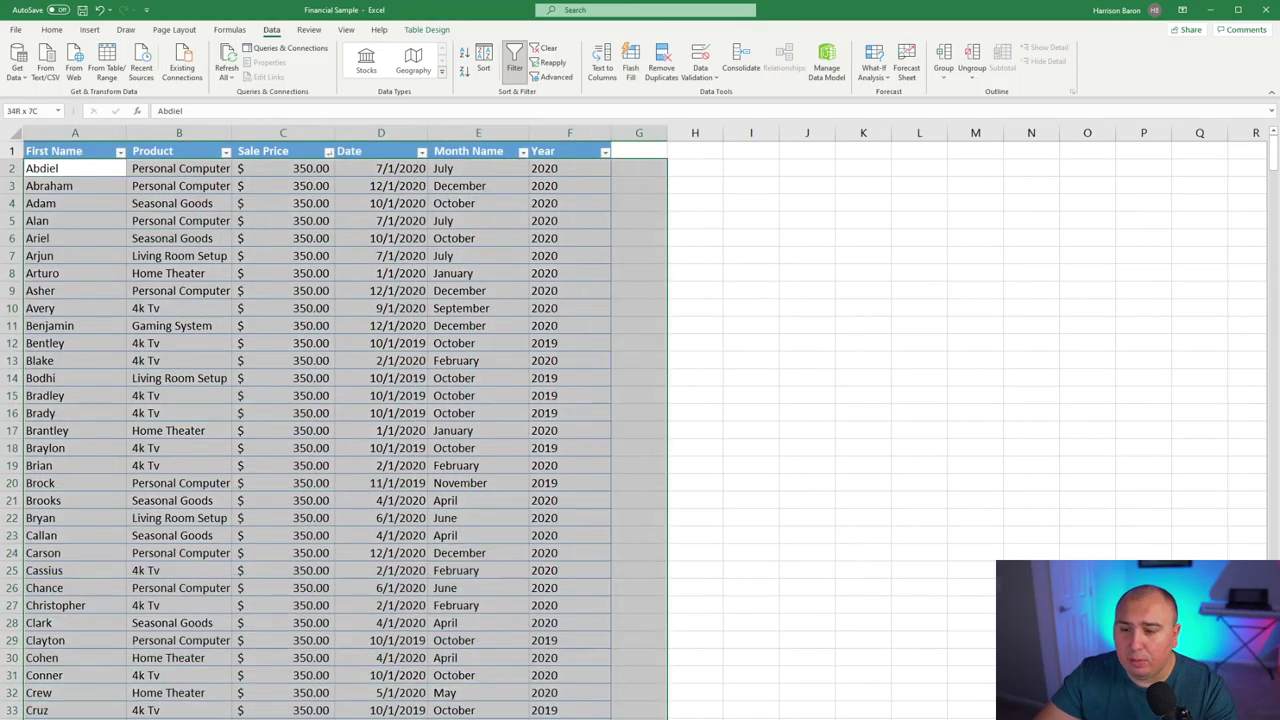
scroll(455, 710, "down", 7)
scroll(455, 710, "down", 5)
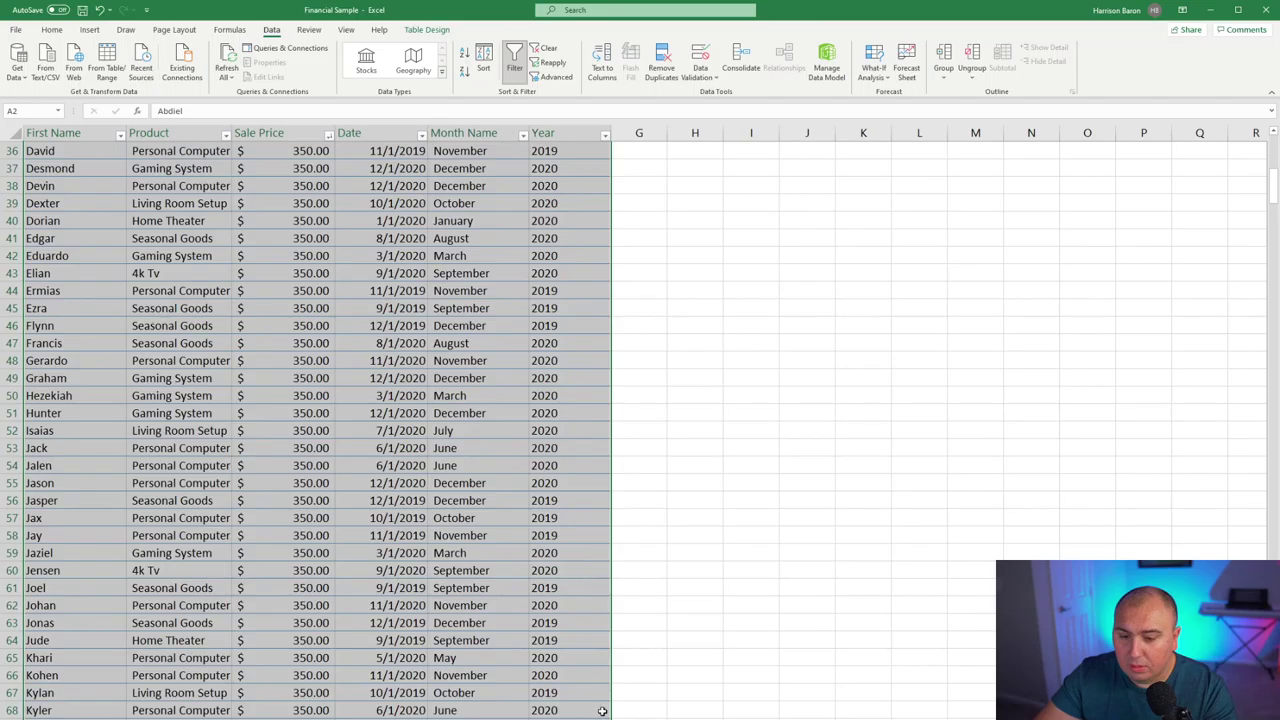
scroll(612, 630, "down", 1)
scroll(528, 684, "down", 5)
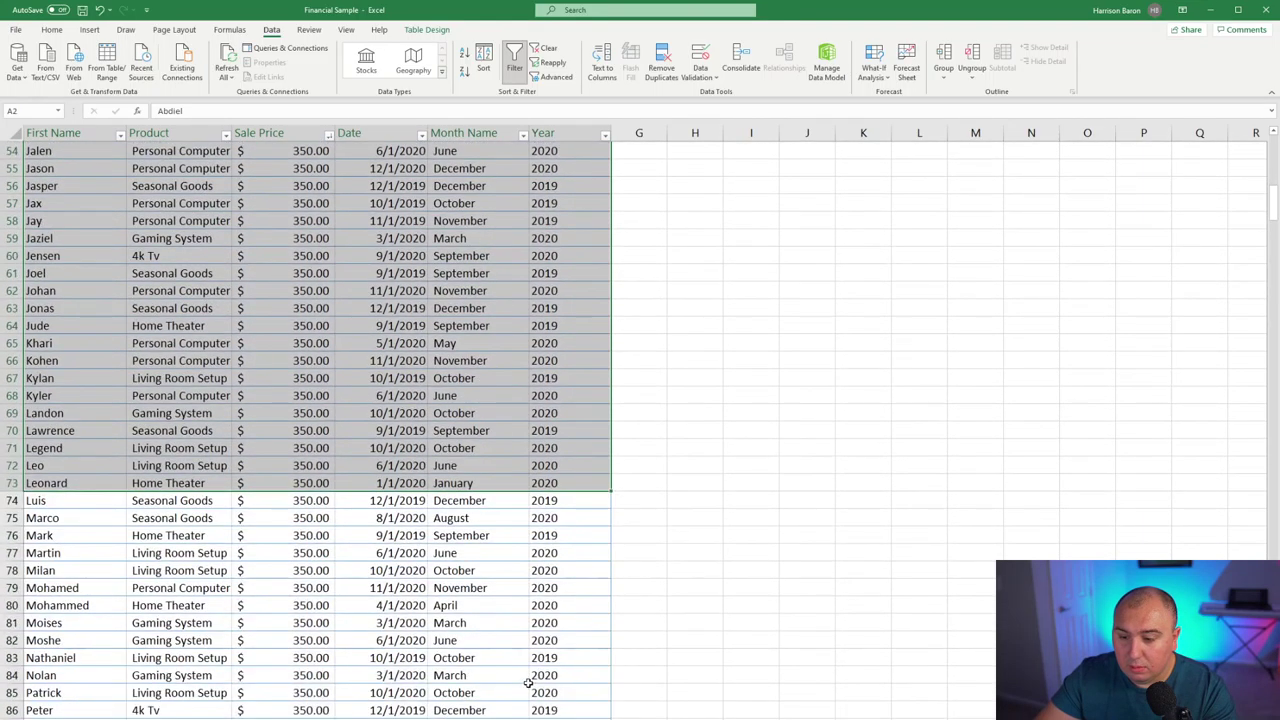
left_click(300, 532)
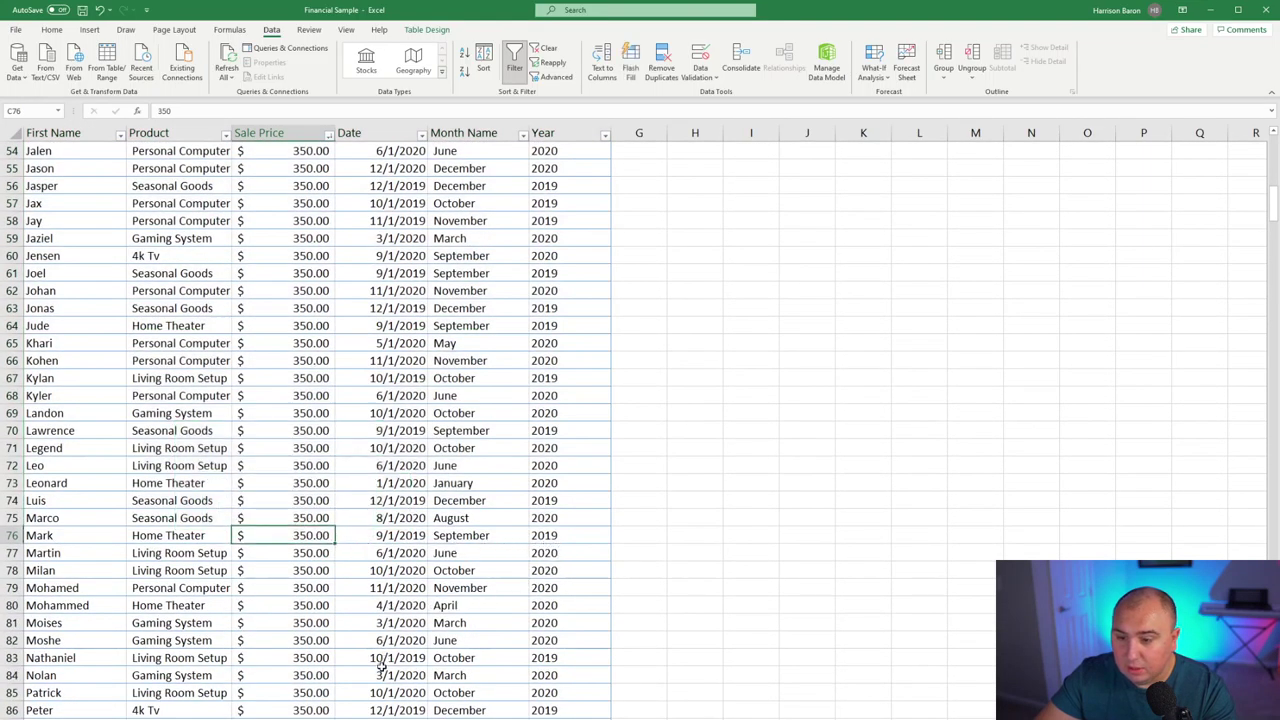
Highlight the $350.00 sale records in rows 2 to 99, columns A to F, with a yellow fill.
scroll(370, 655, "down", 9)
scroll(323, 590, "down", 2)
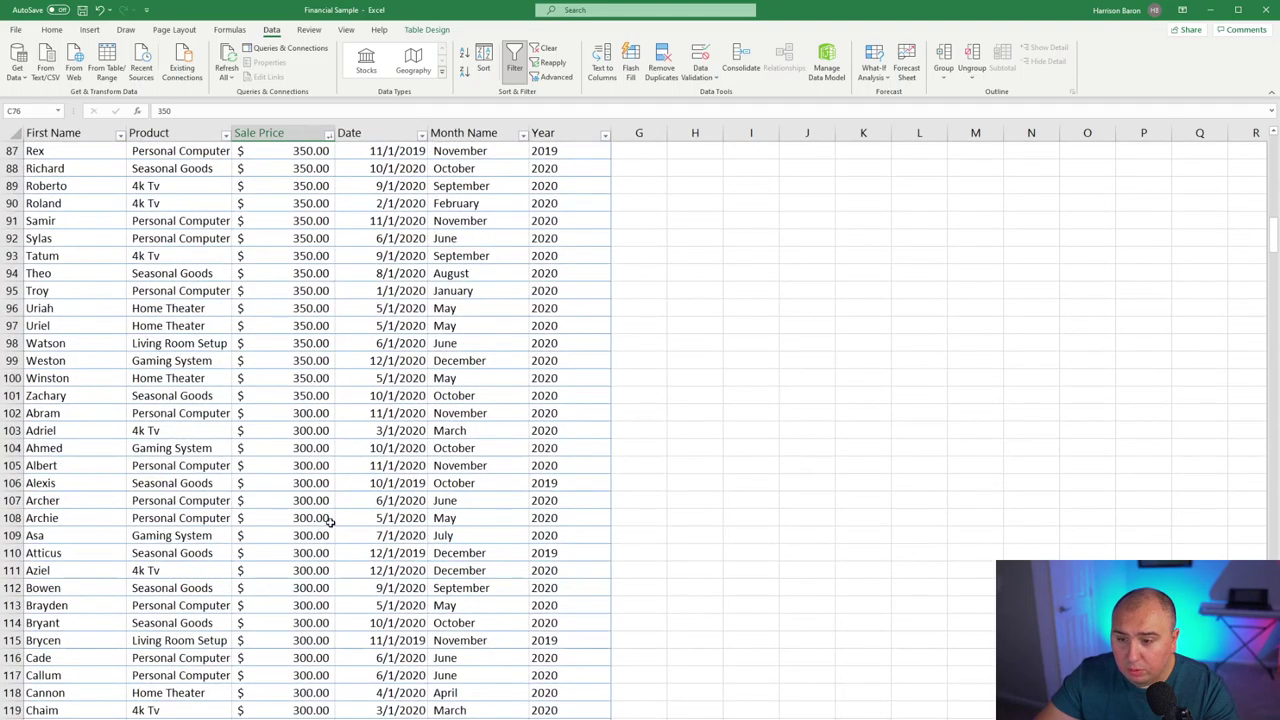
left_click(350, 450)
left_click(369, 362)
left_click_drag(545, 362, 60, 150)
left_click(52, 30)
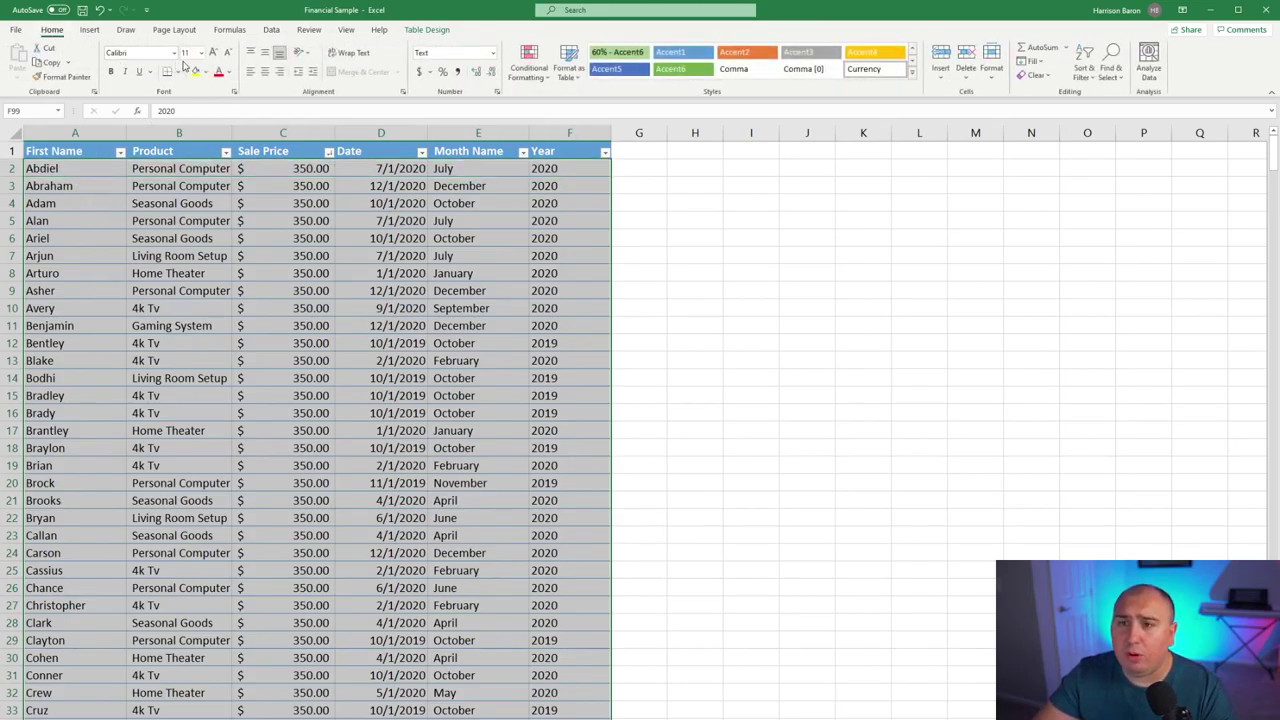
left_click(195, 72)
scroll(400, 400, "down", 20)
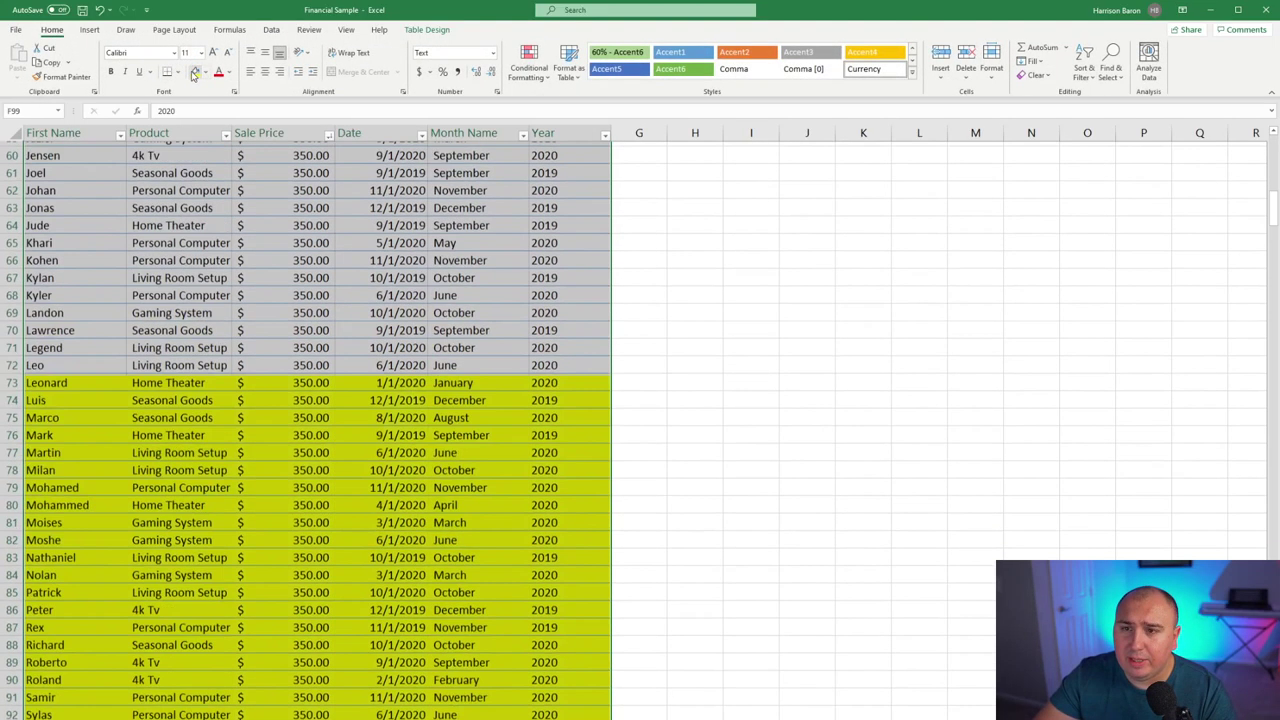
left_click(545, 385)
scroll(740, 600, "up", 18)
scroll(728, 609, "up", 7)
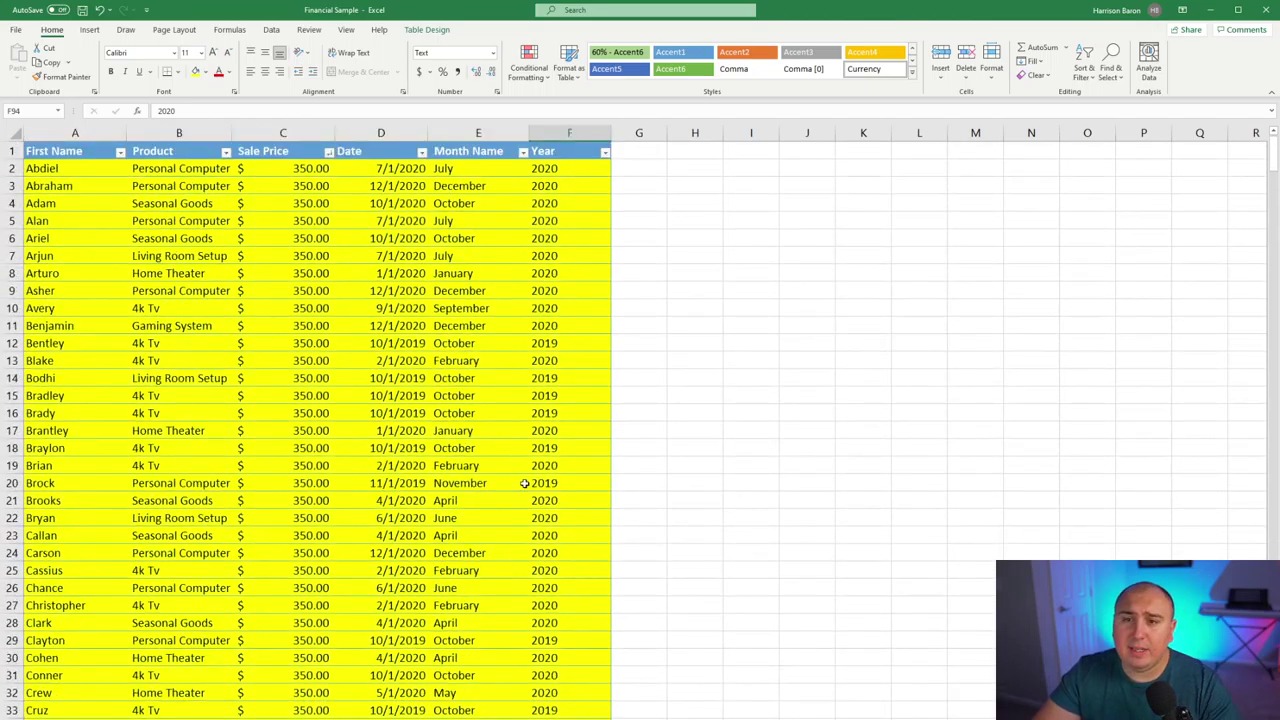
Apply the same yellow fill to the two remaining $350.00 records in A100:F101.
scroll(514, 457, "down", 20)
scroll(476, 465, "down", 7)
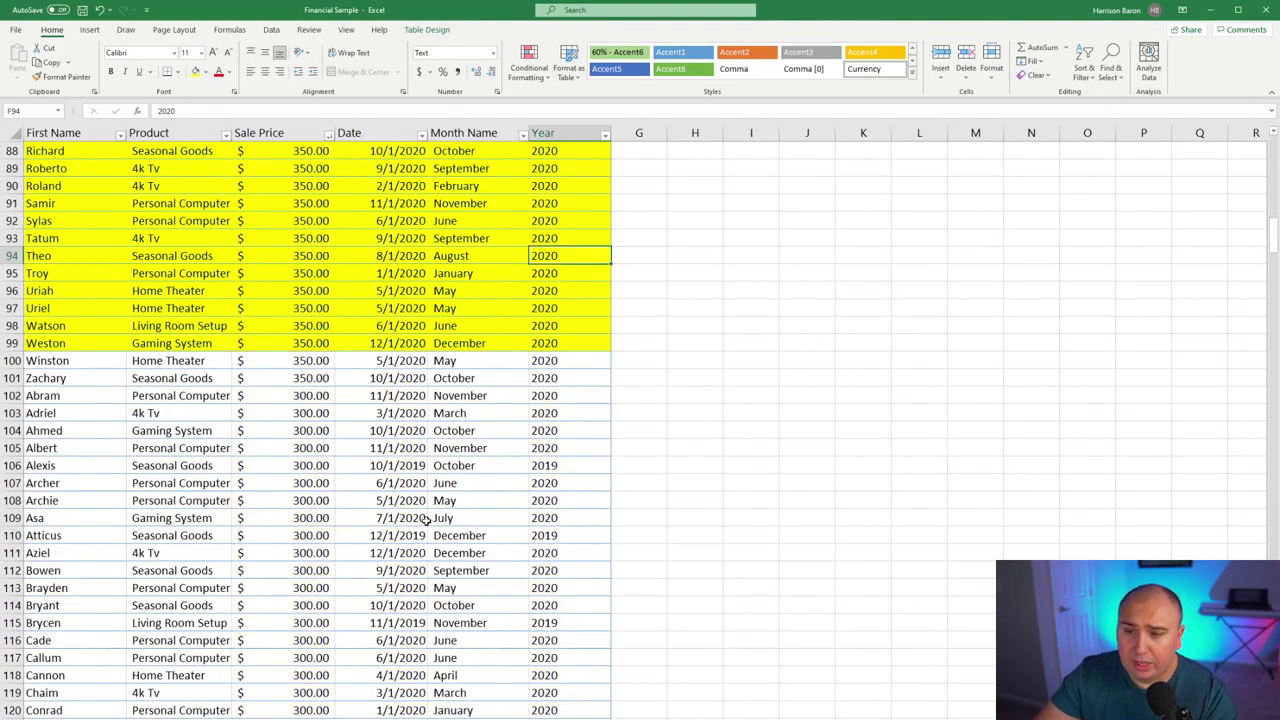
scroll(430, 520, "up", 7)
scroll(436, 570, "down", 4)
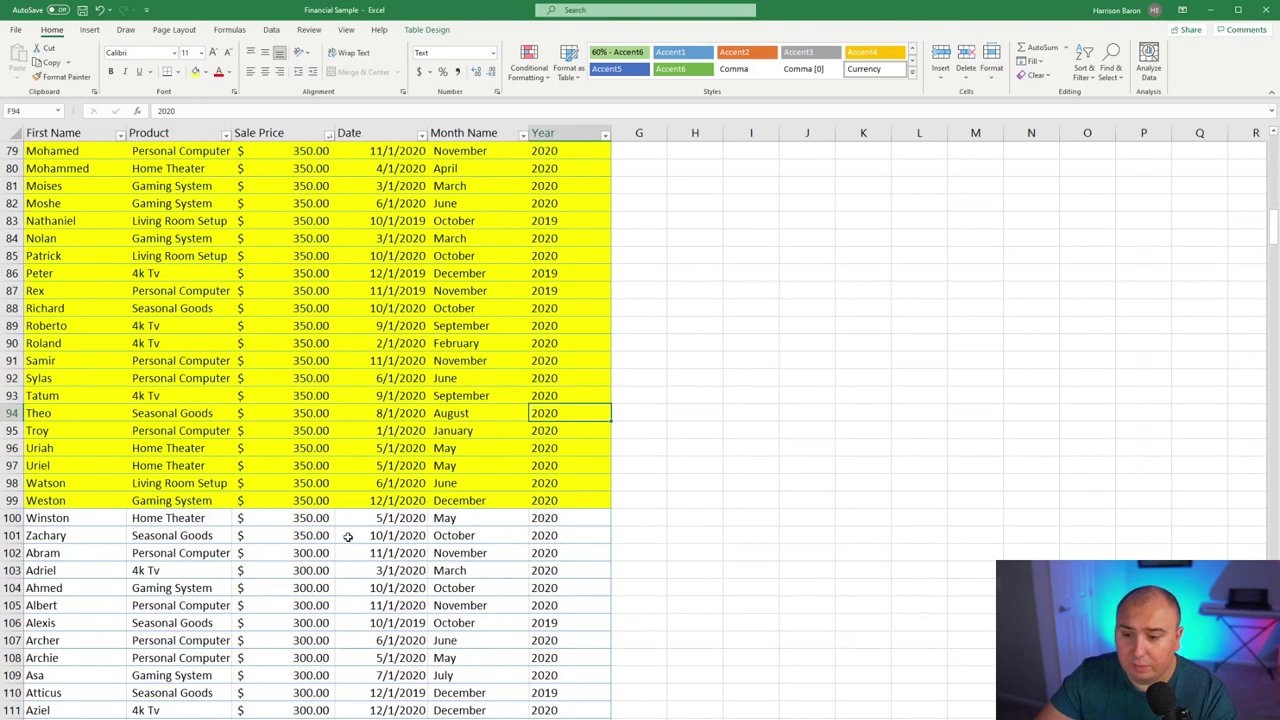
left_click_drag(80, 517, 589, 535)
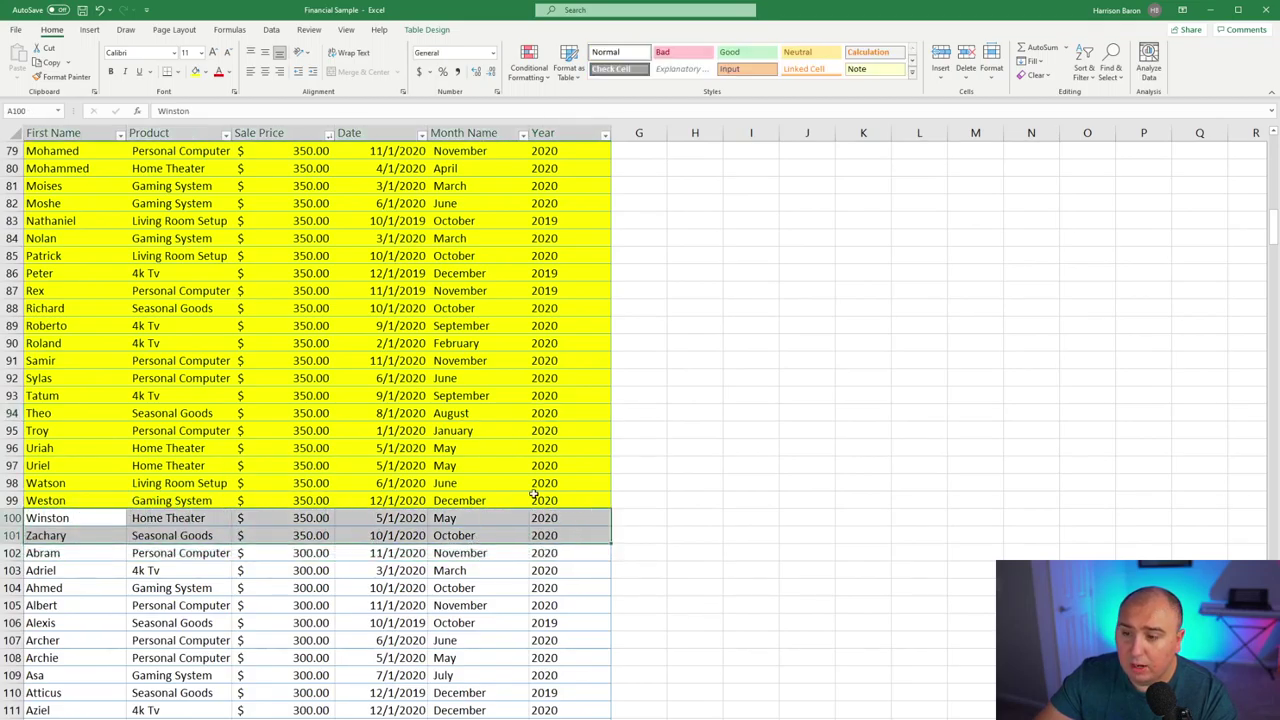
left_click(196, 72)
left_click(352, 384)
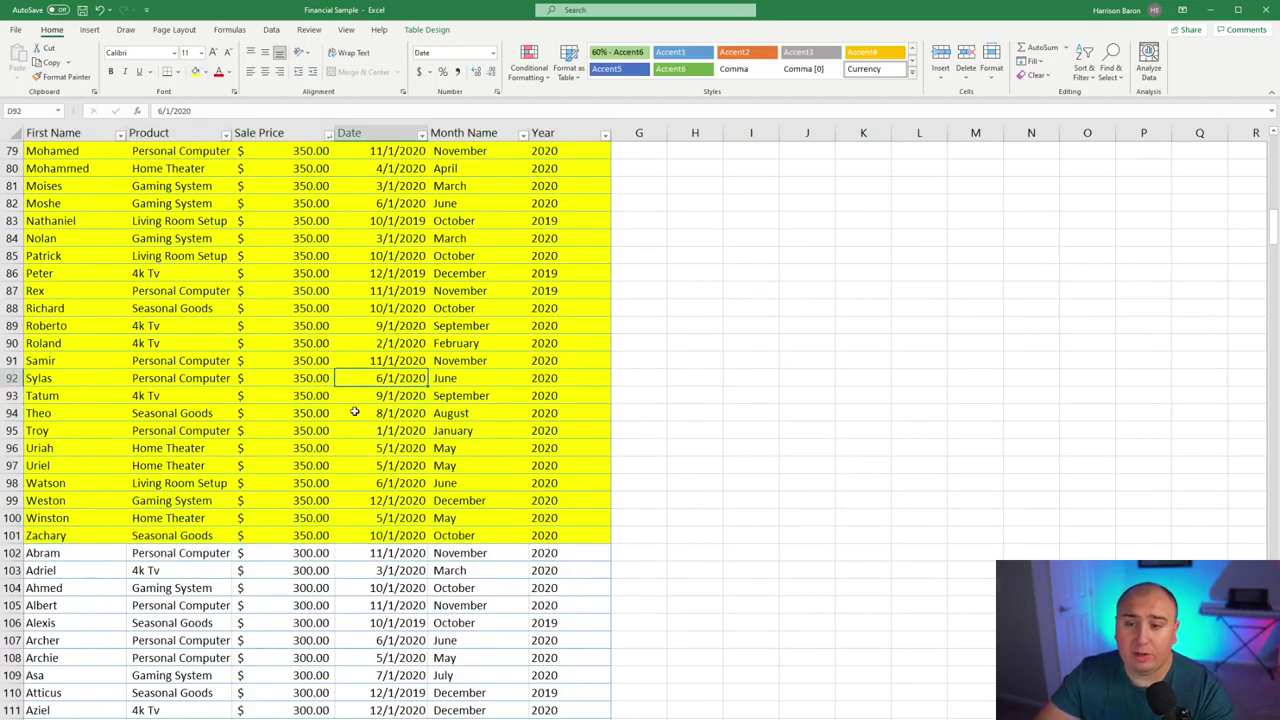
scroll(340, 430, "up", 18)
scroll(312, 426, "up", 8)
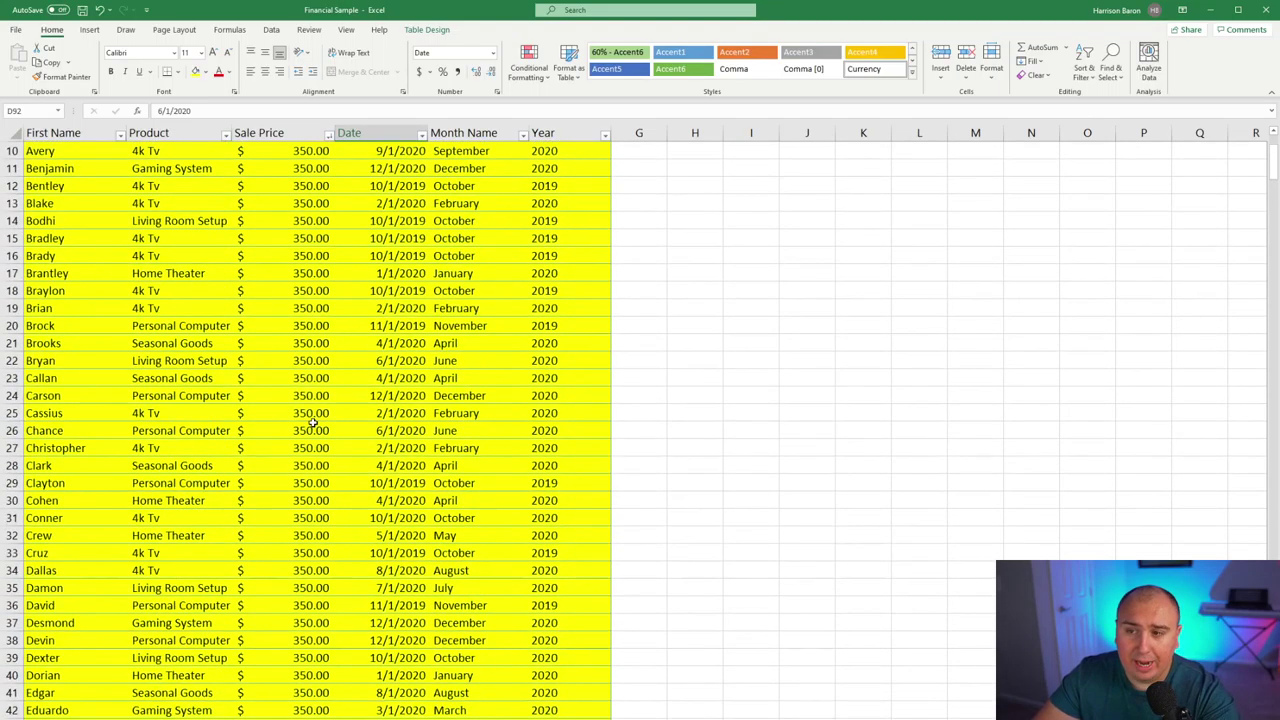
left_click(296, 399)
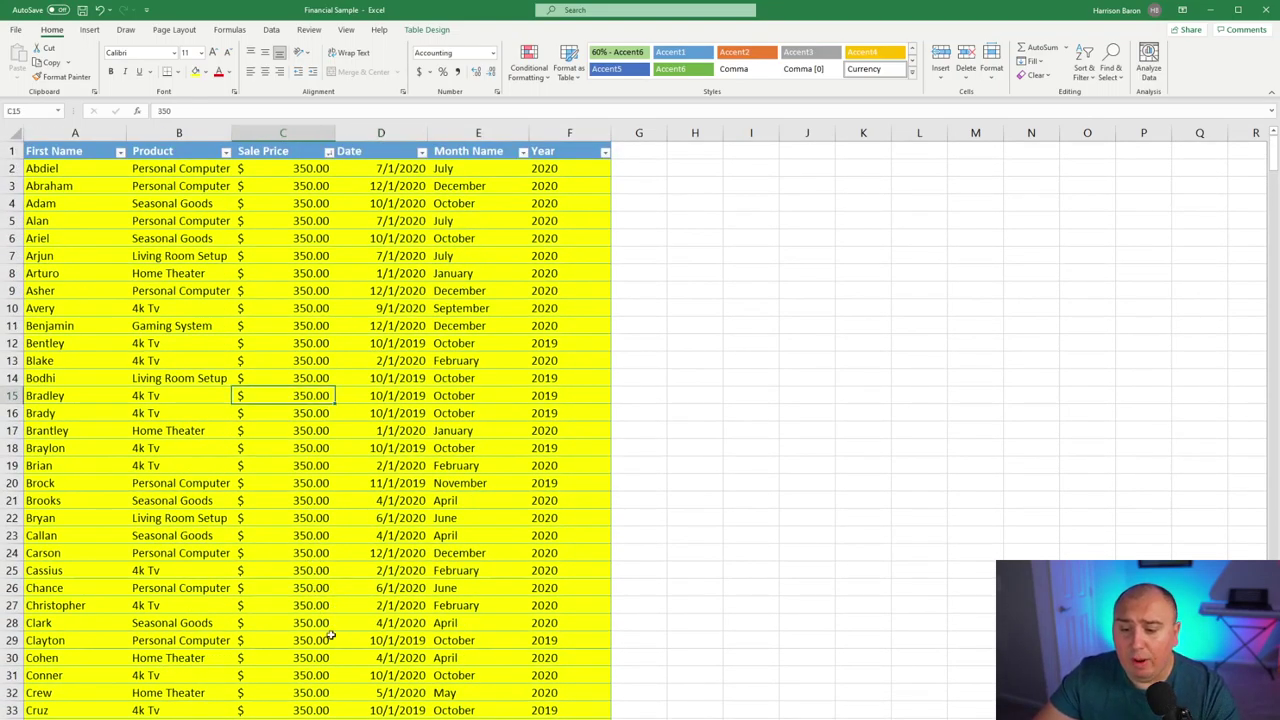
Add a blank worksheet to the workbook and return to the sheet with the highlighted sales table.
scroll(296, 399, "down", 13)
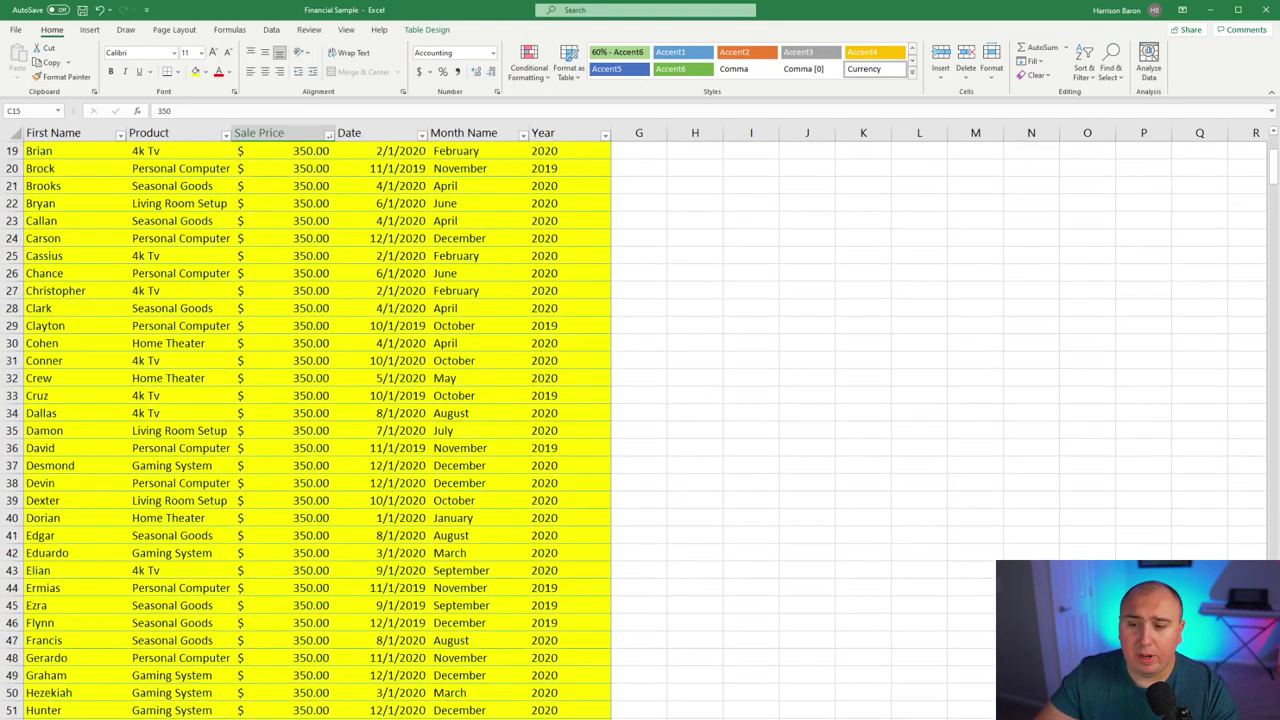
scroll(296, 399, "up", 7)
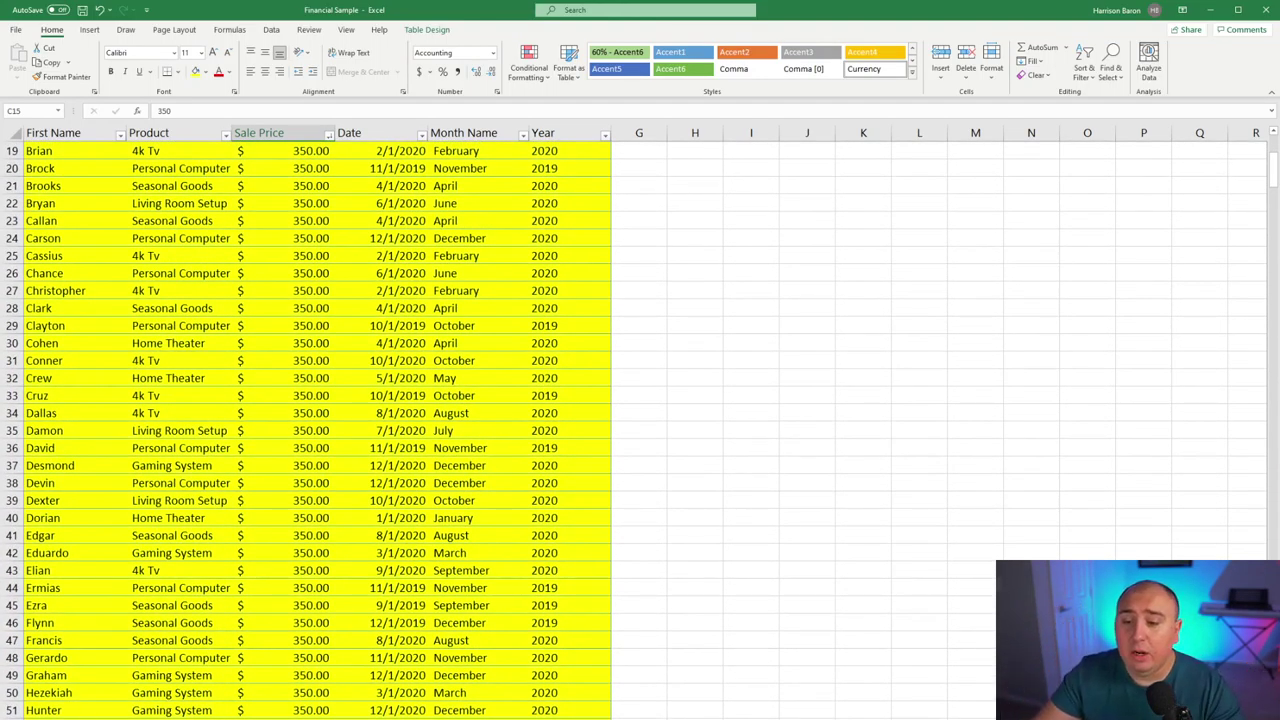
scroll(400, 644, "down", 3)
scroll(400, 644, "down", 14)
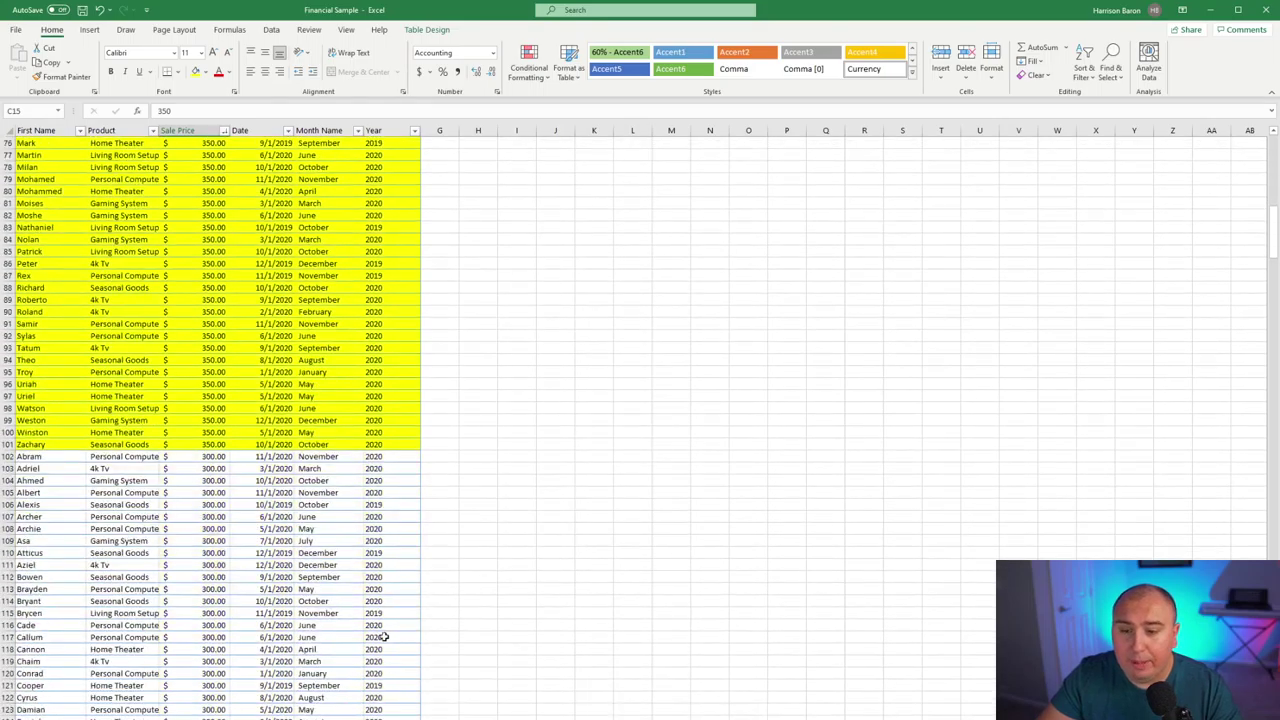
key("shift+F11")
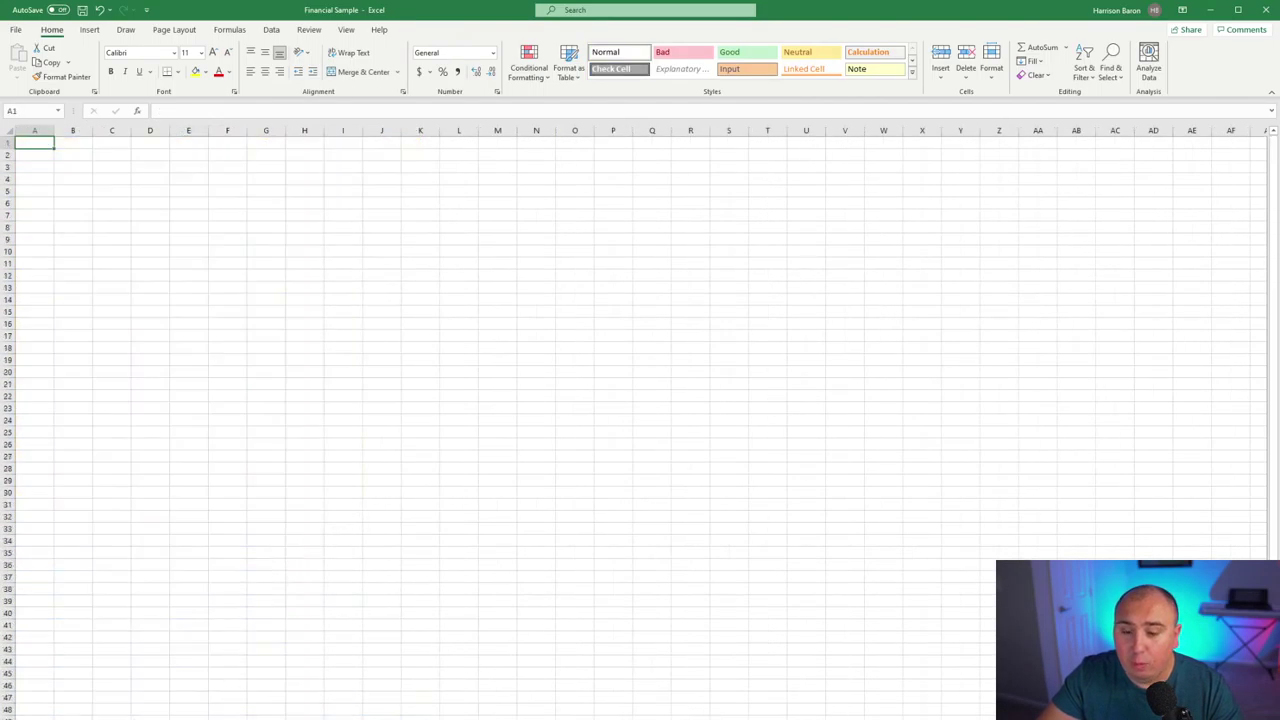
key("ctrl+Page_Up")
Copy the header row and the highlighted $350.00 records in A1:F101 into the blank worksheet, starting at A1.
scroll(143, 451, "up", 20)
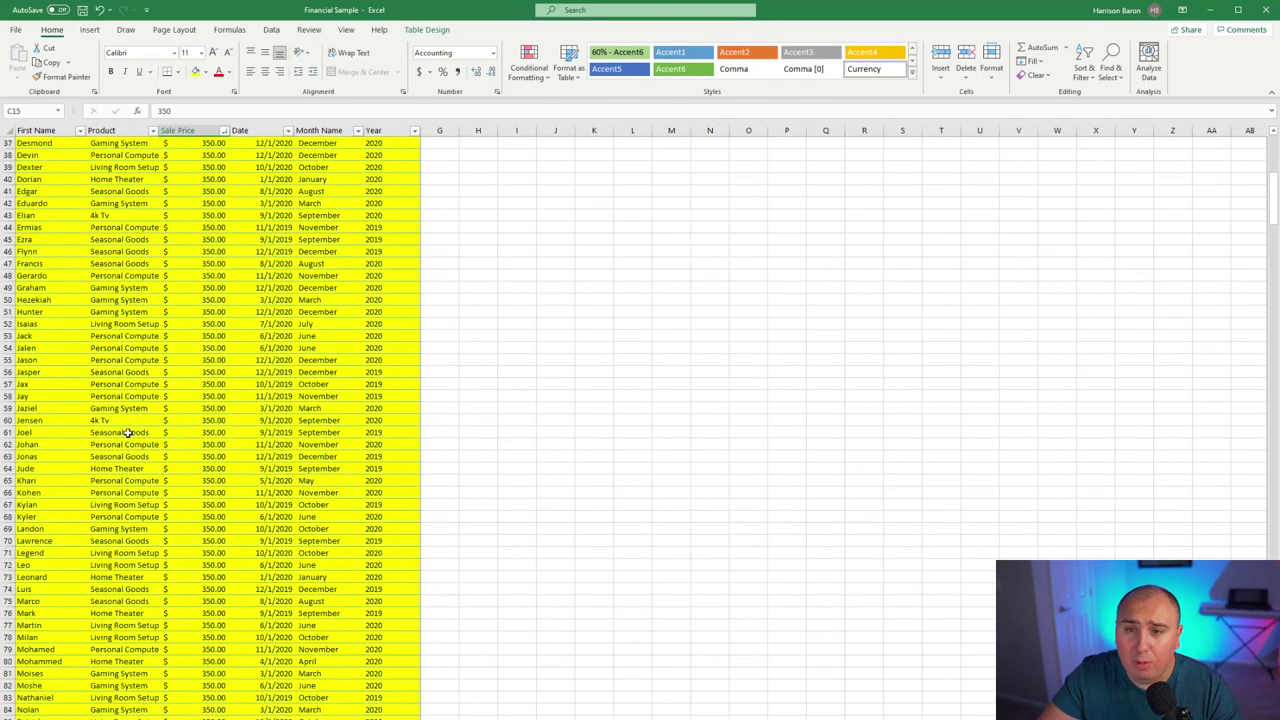
left_click_drag(52, 142, 440, 716)
left_click(473, 659)
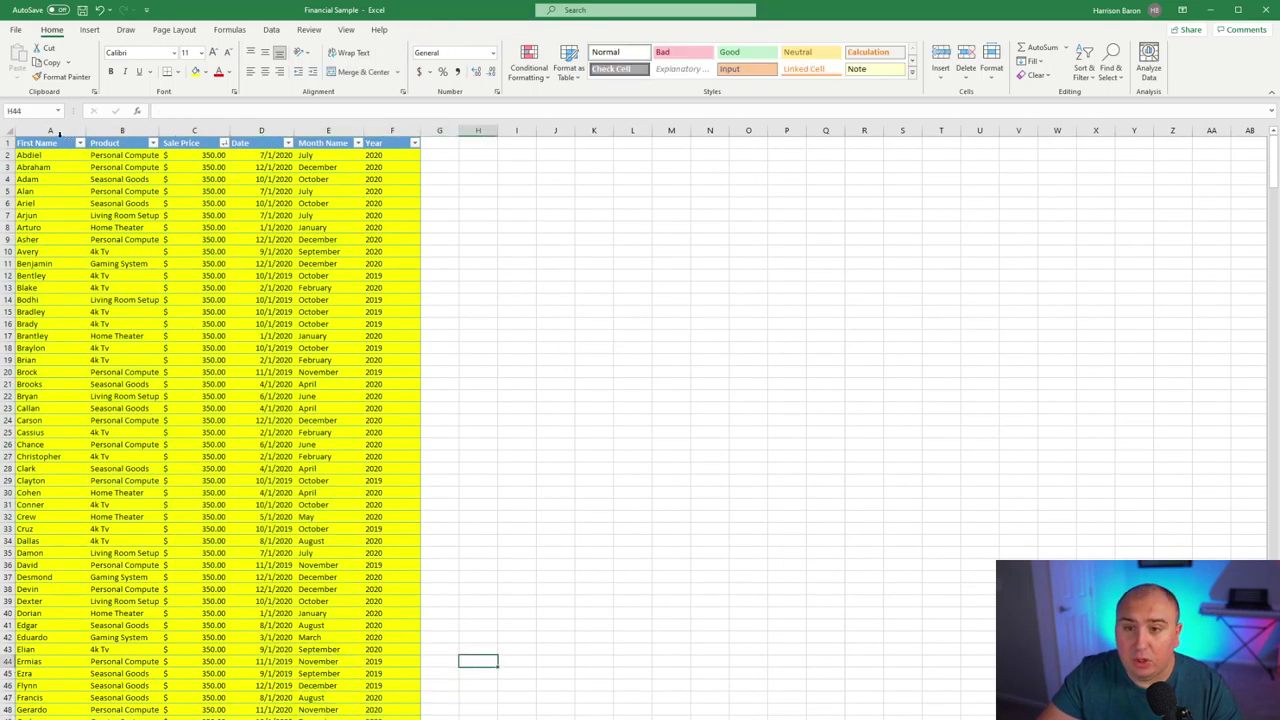
left_click_drag(52, 145, 383, 432)
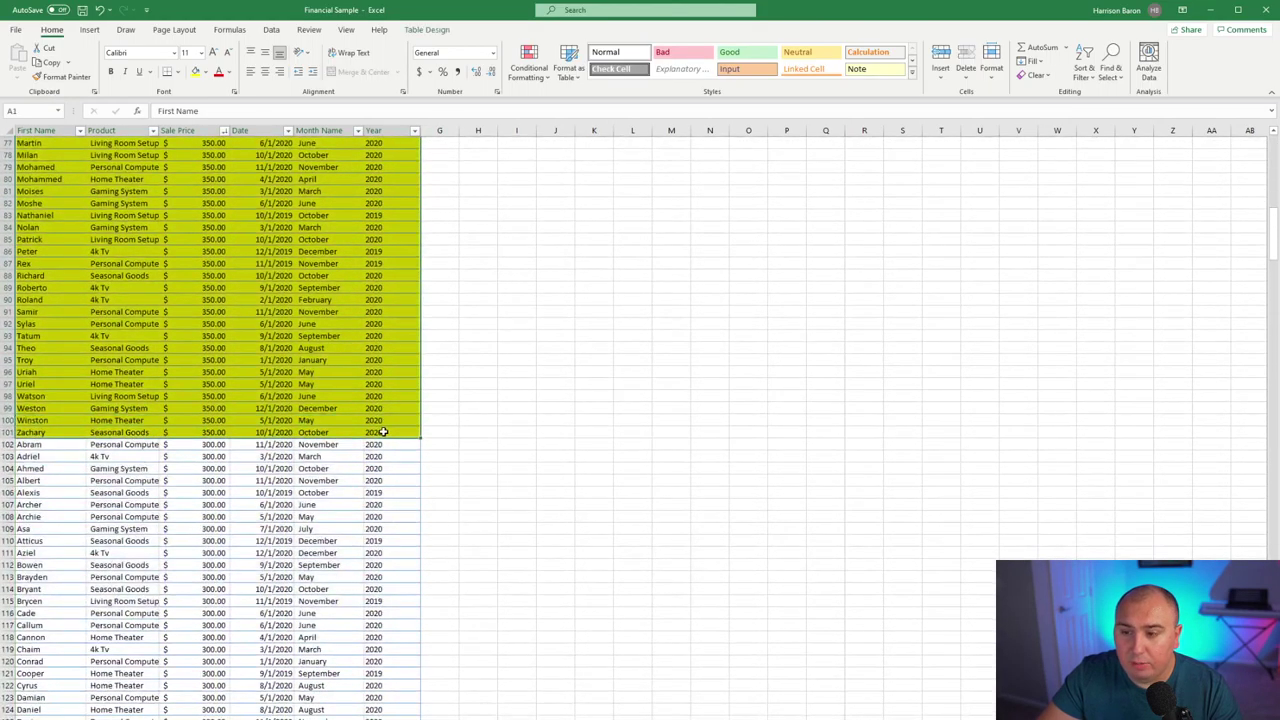
key("ctrl+c")
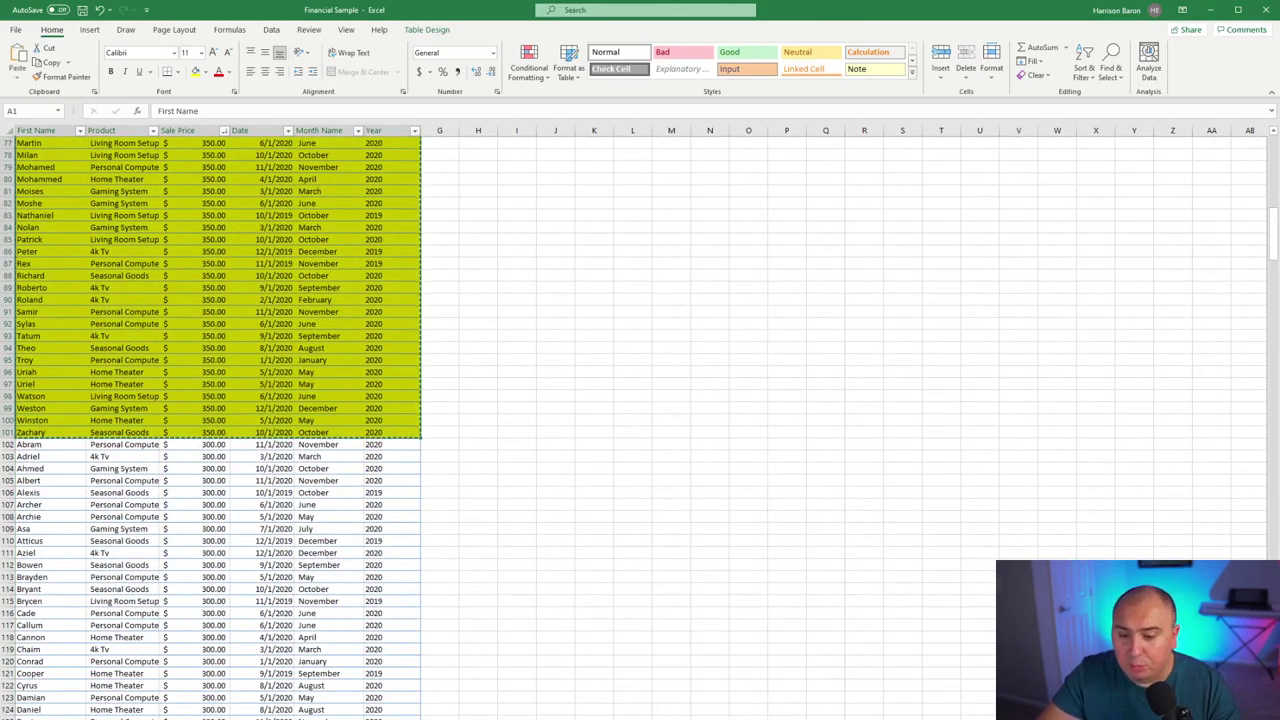
key("shift+F11")
key("ctrl+v")
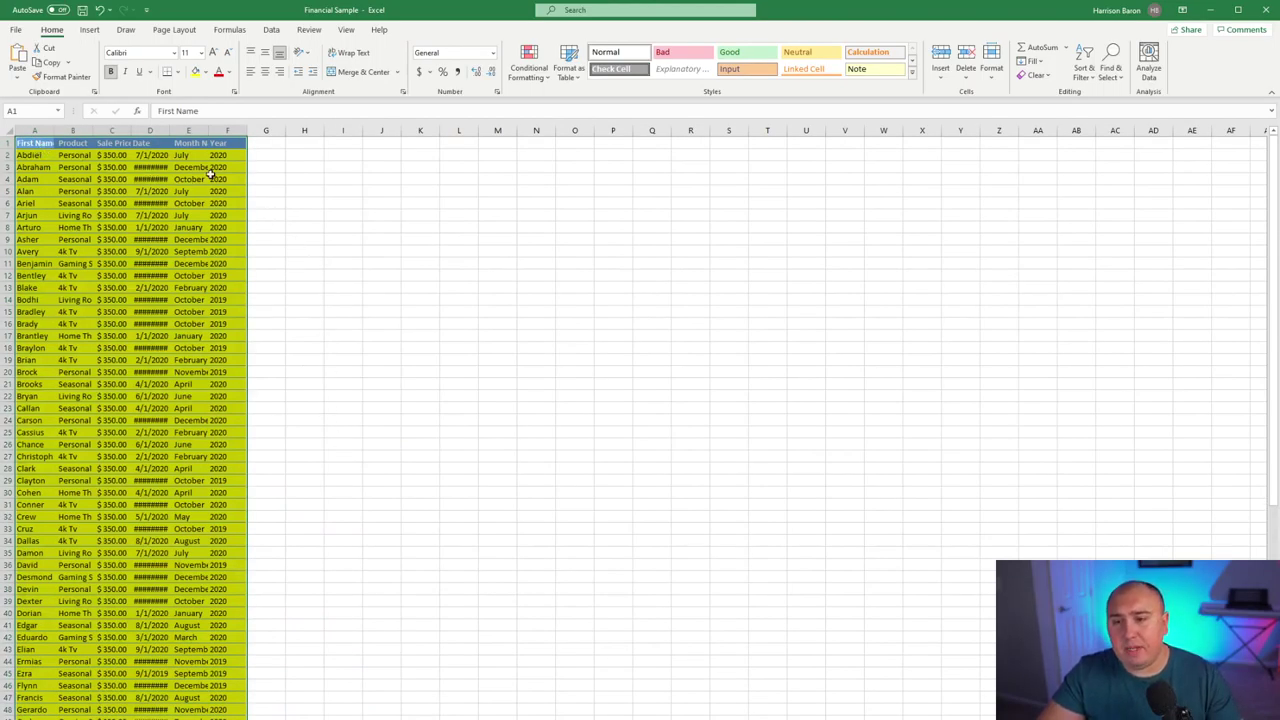
Autofit the First Name, Sale Price, Date and Month Name columns of the copied records to their contents.
double_click(55, 128)
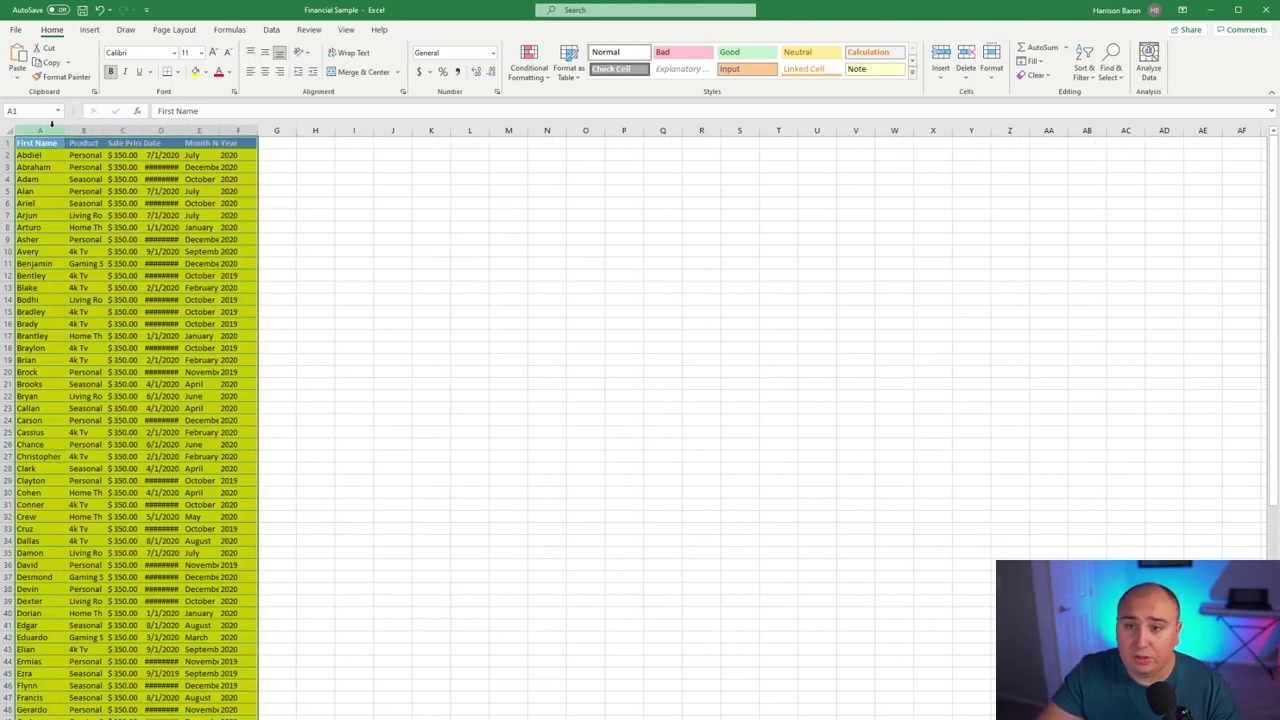
double_click(104, 130)
double_click(142, 130)
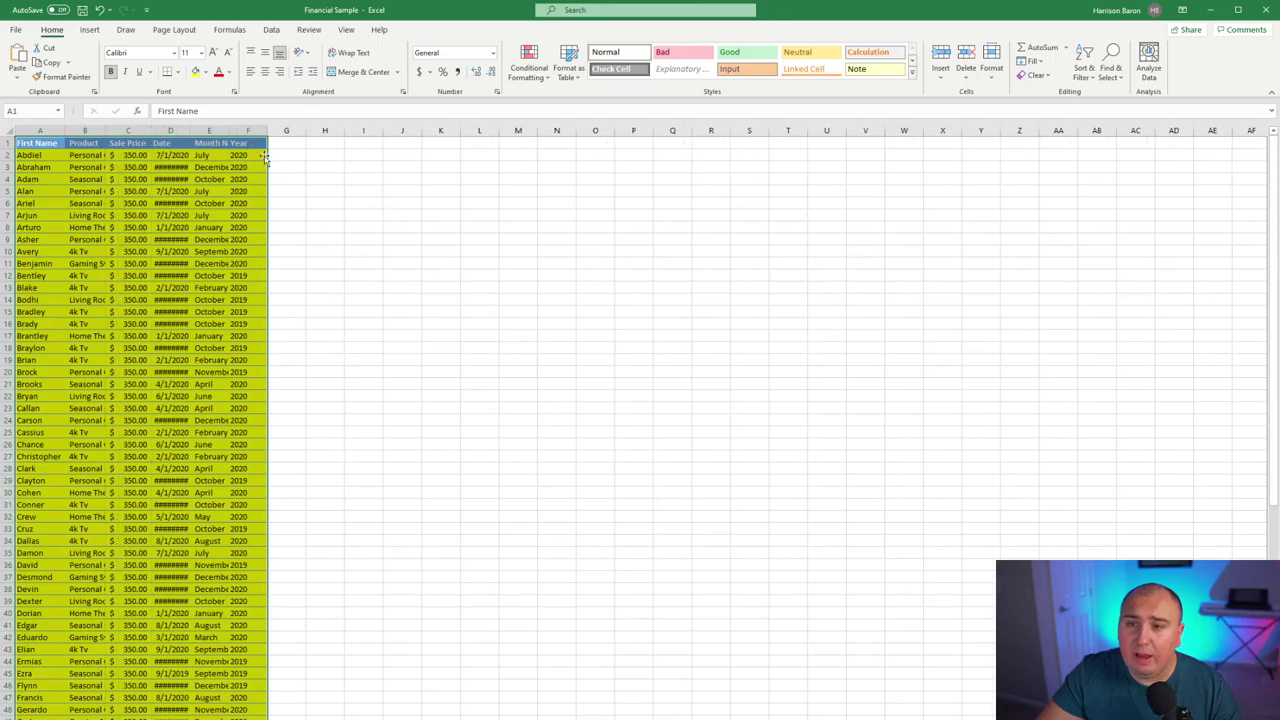
double_click(189, 130)
double_click(233, 131)
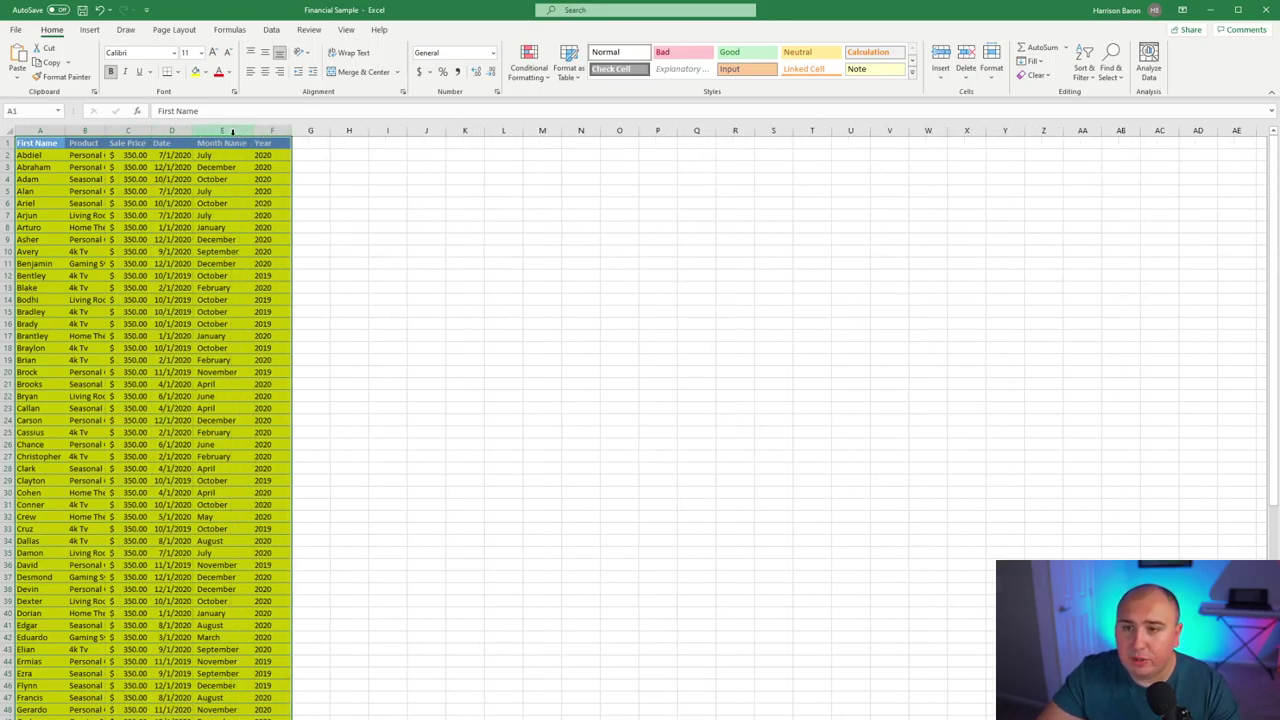
scroll(236, 210, "up", 5, "ctrl")
left_click(430, 345)
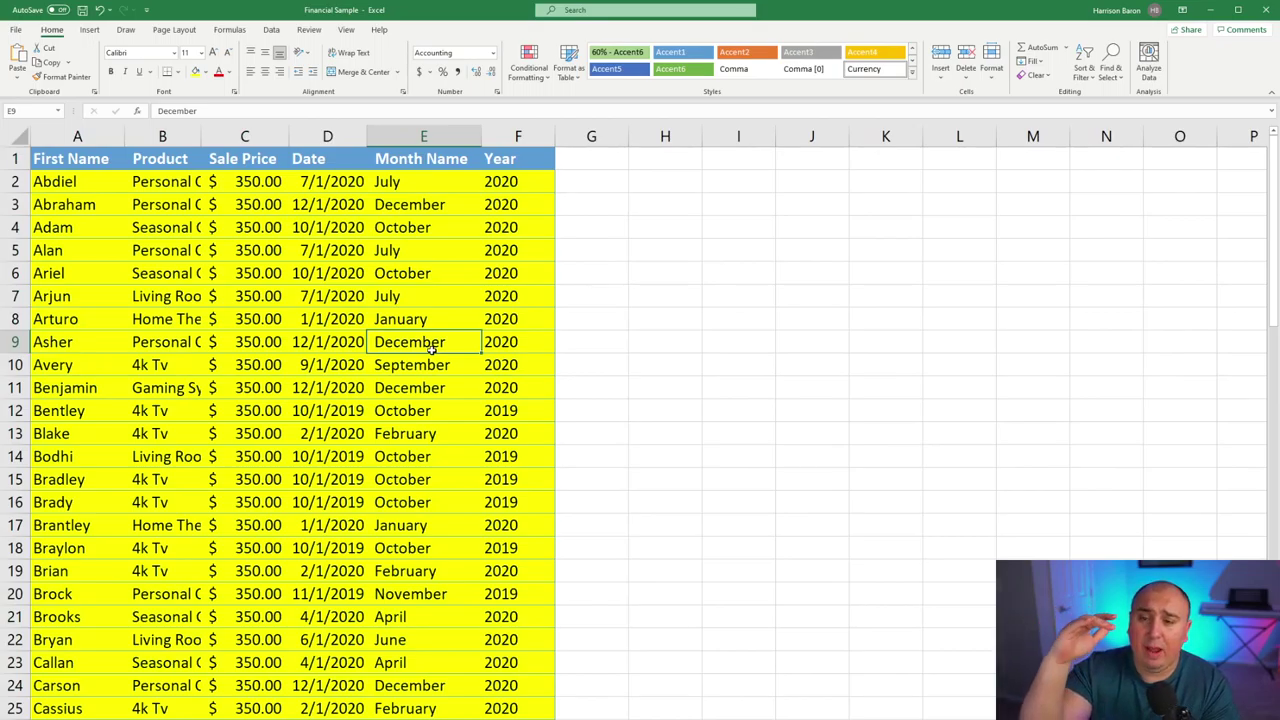
Look through the copied records and autofit the Product column to its contents.
scroll(360, 420, "down", 7)
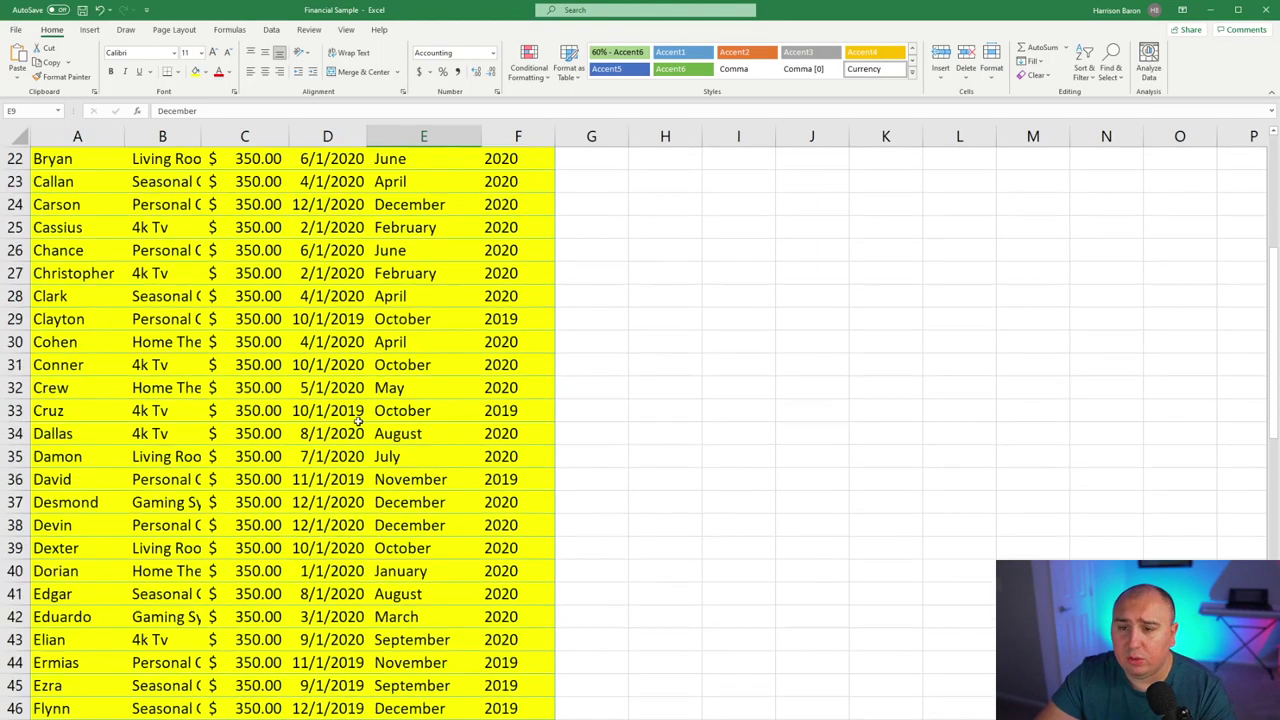
scroll(358, 422, "down", 13)
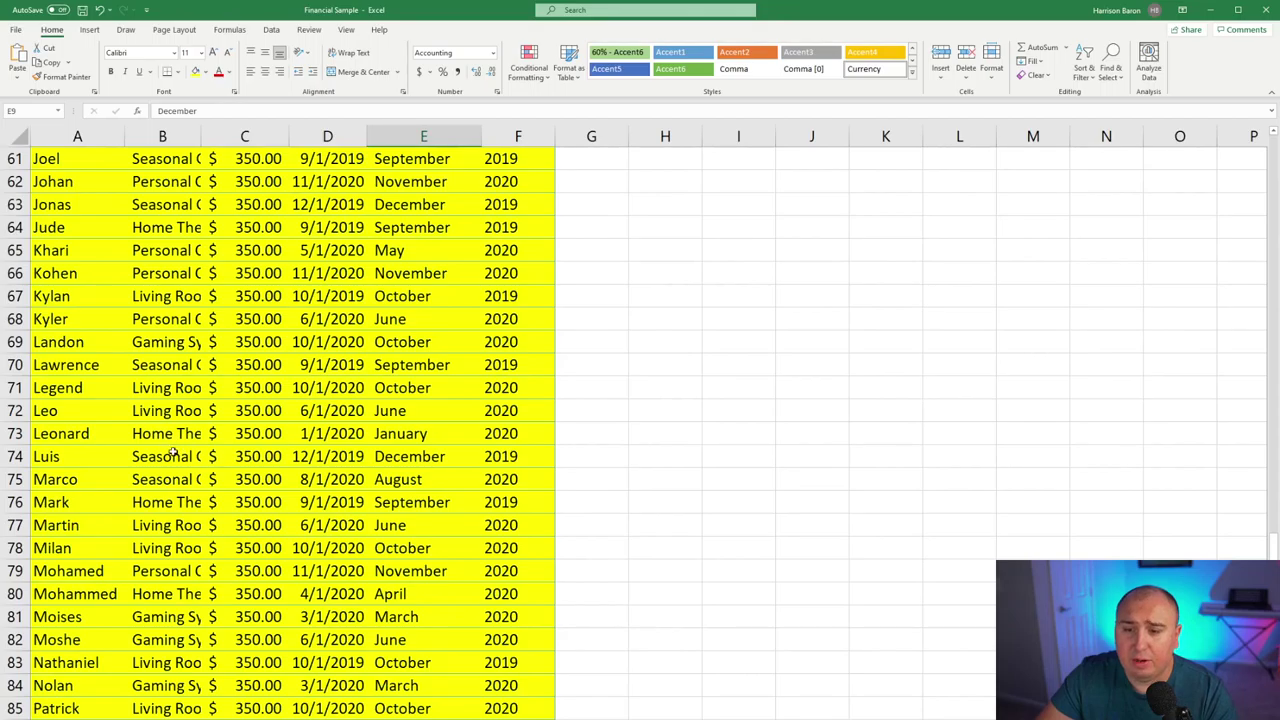
scroll(173, 452, "up", 20)
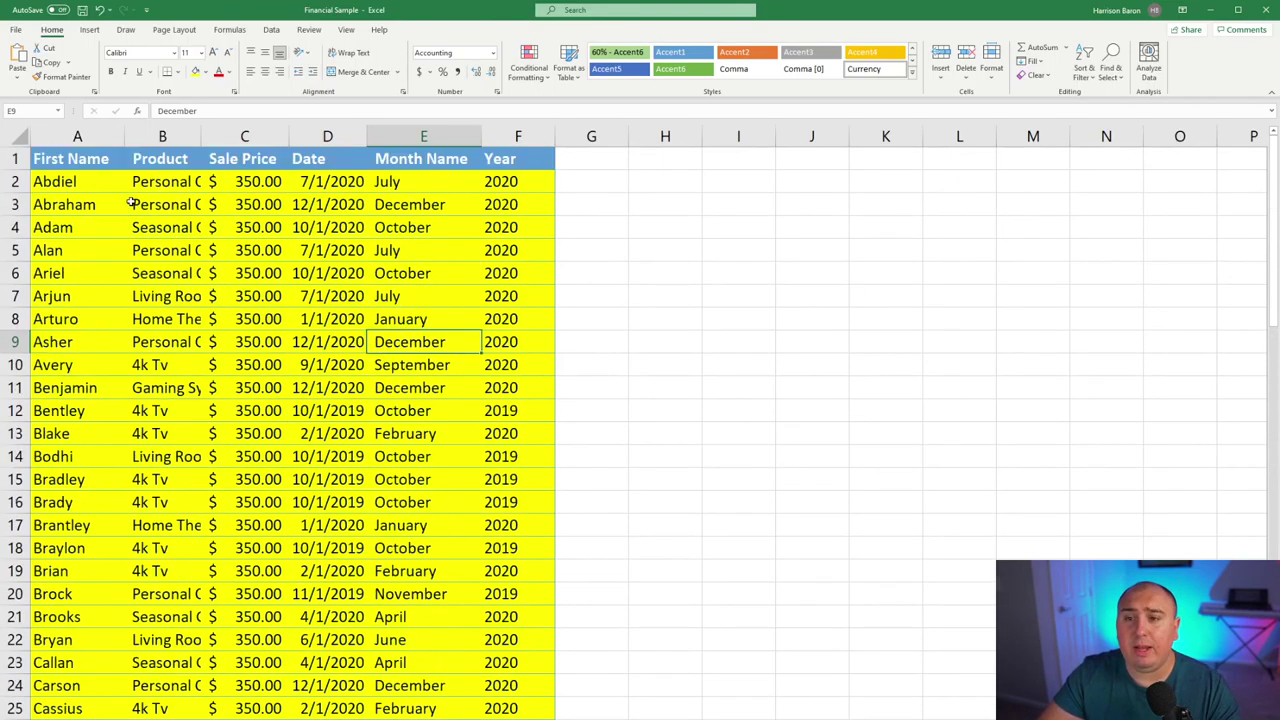
double_click(201, 136)
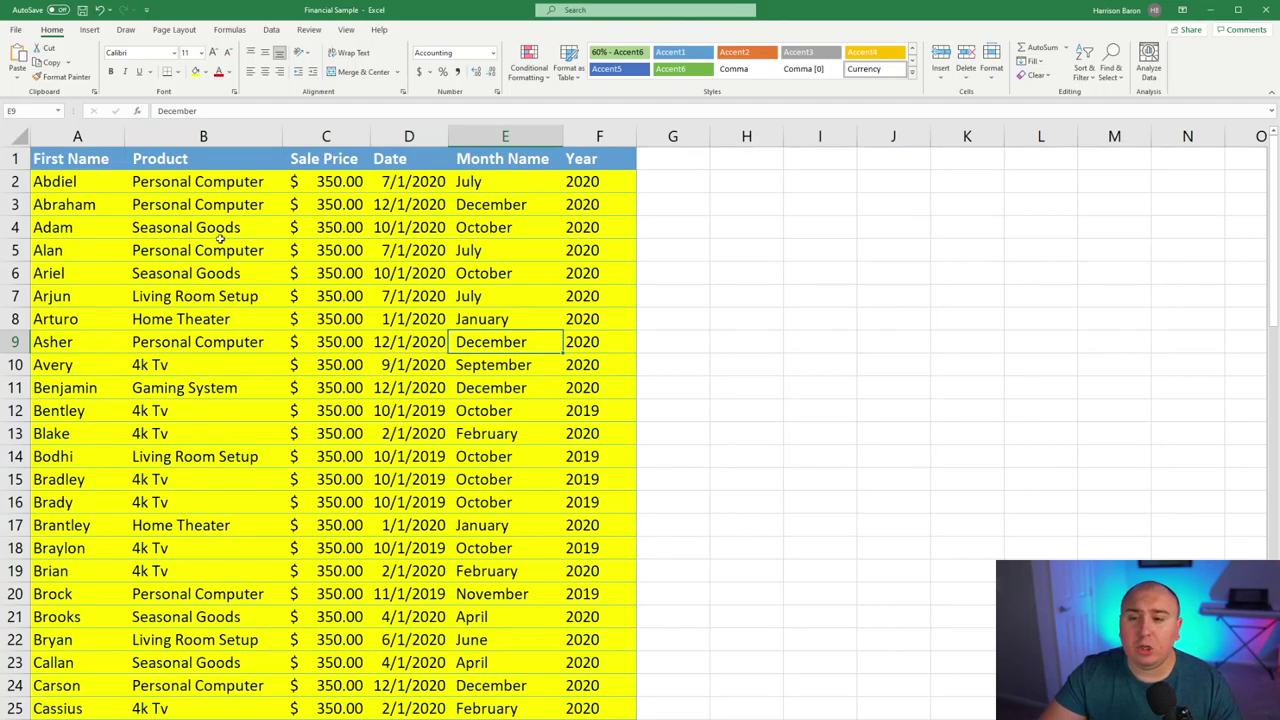
Sort the copied $350.00 records by the Product column from A to Z.
left_click(205, 136)
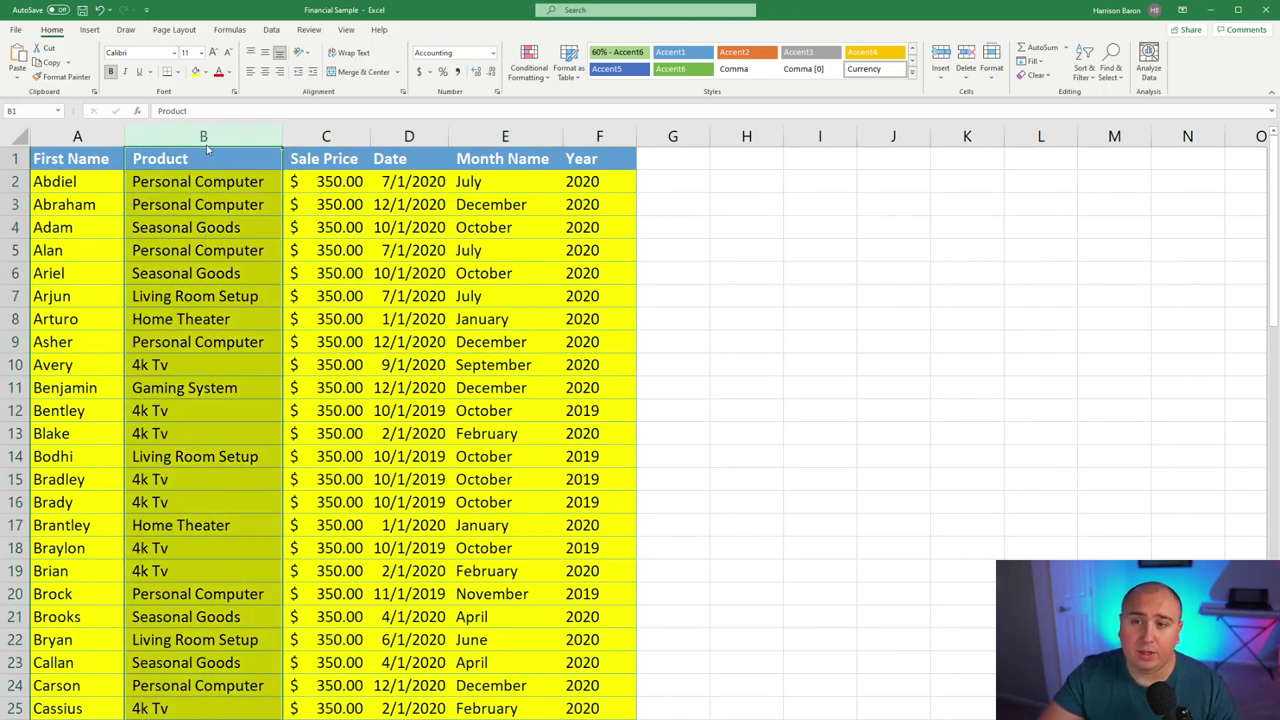
left_click(254, 164)
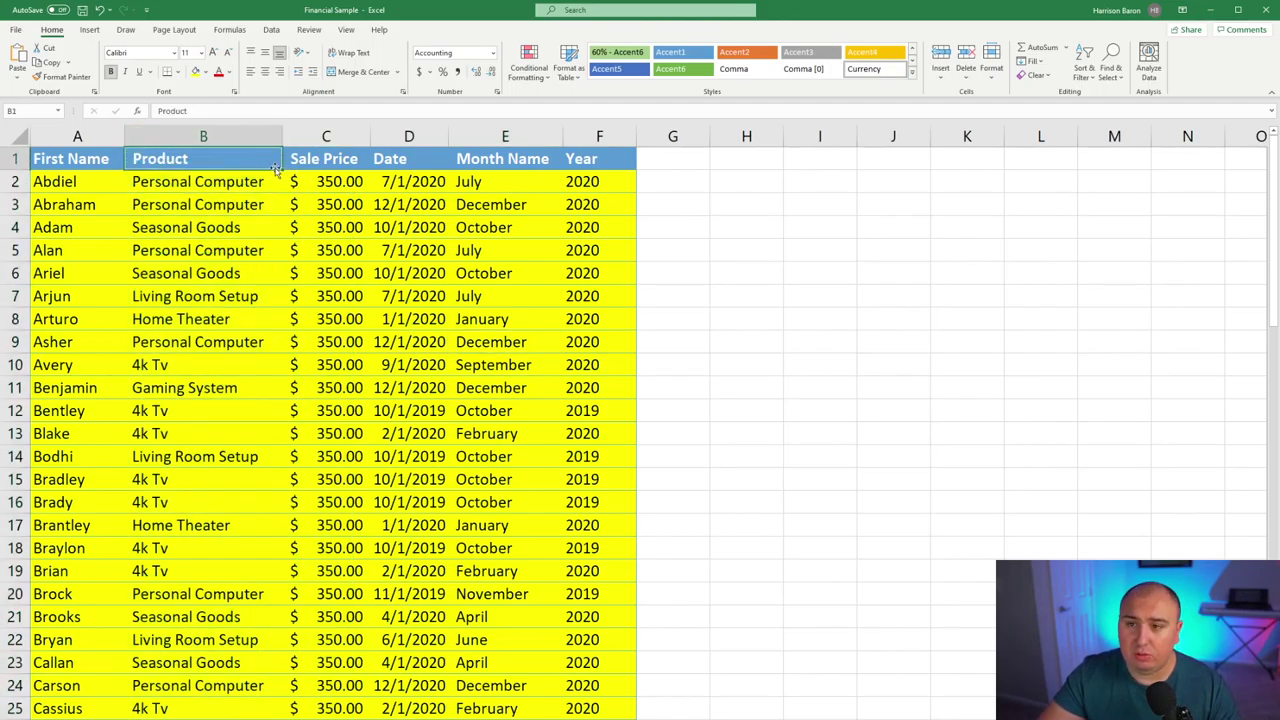
key("ctrl+space")
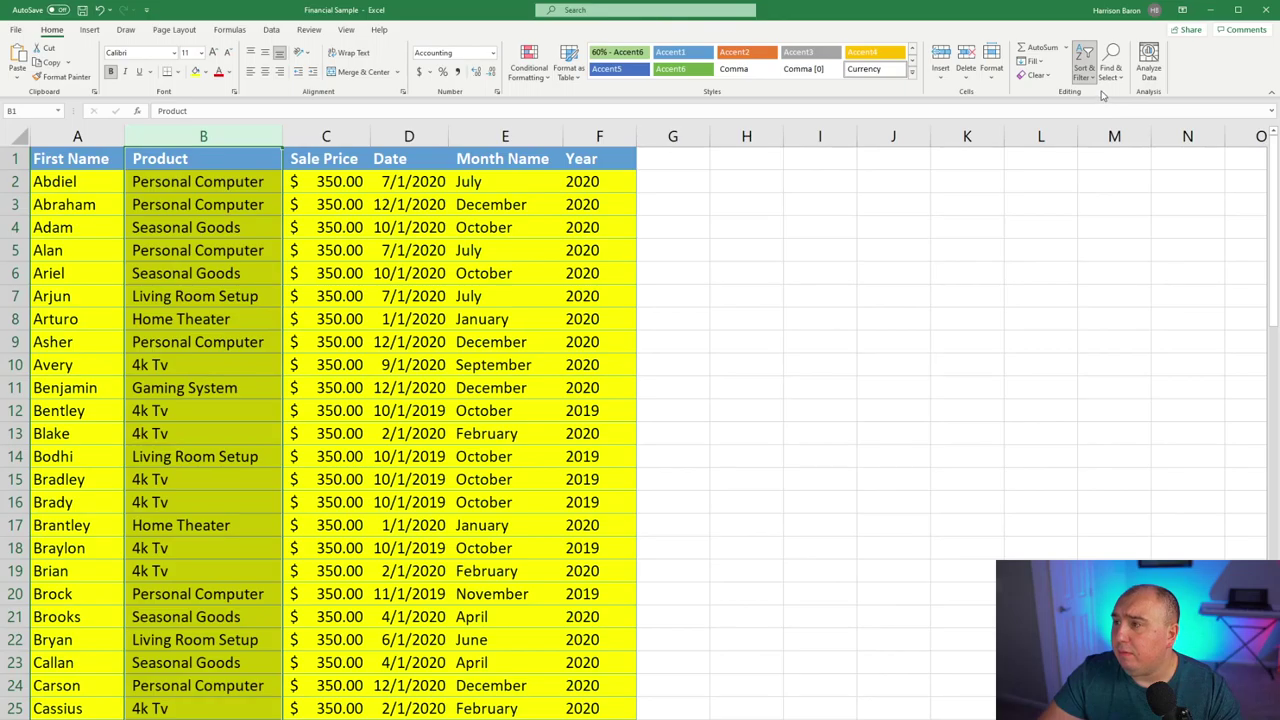
key("alt+h")
key("s")
key("s")
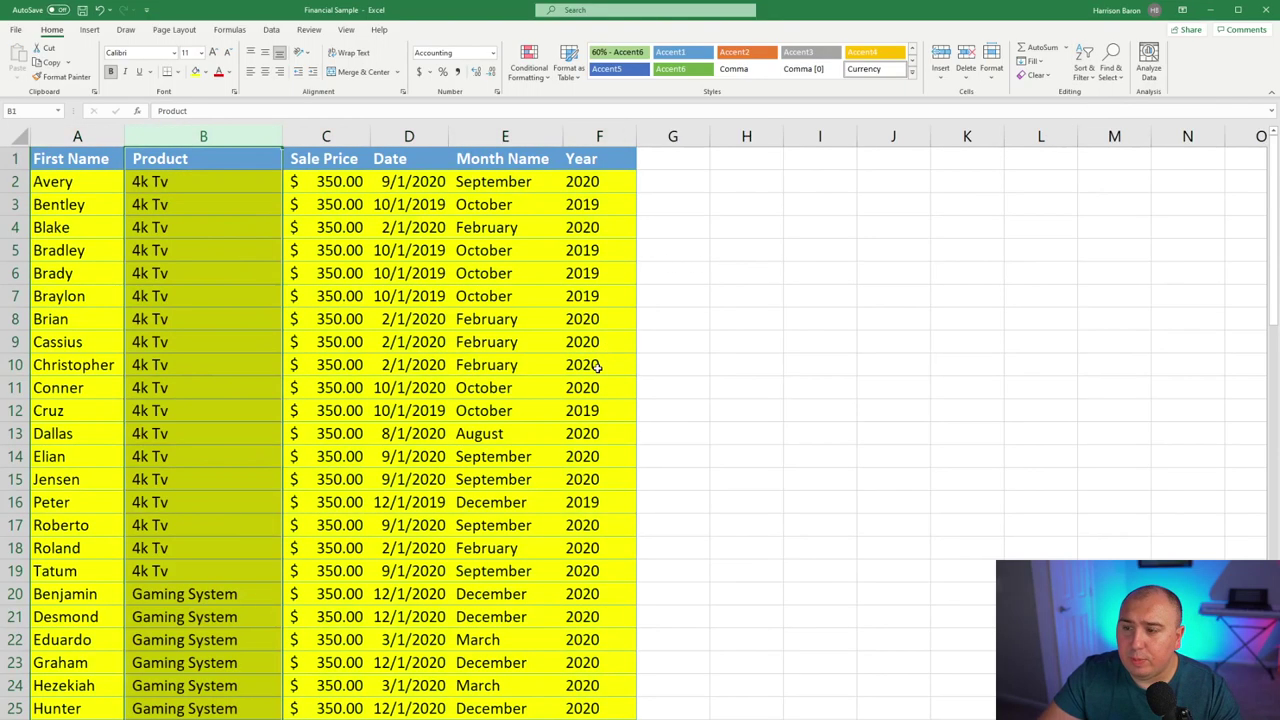
Select the First Name, Product and Sale Price cells of the 4k Tv records in A2:C19.
left_click(460, 426)
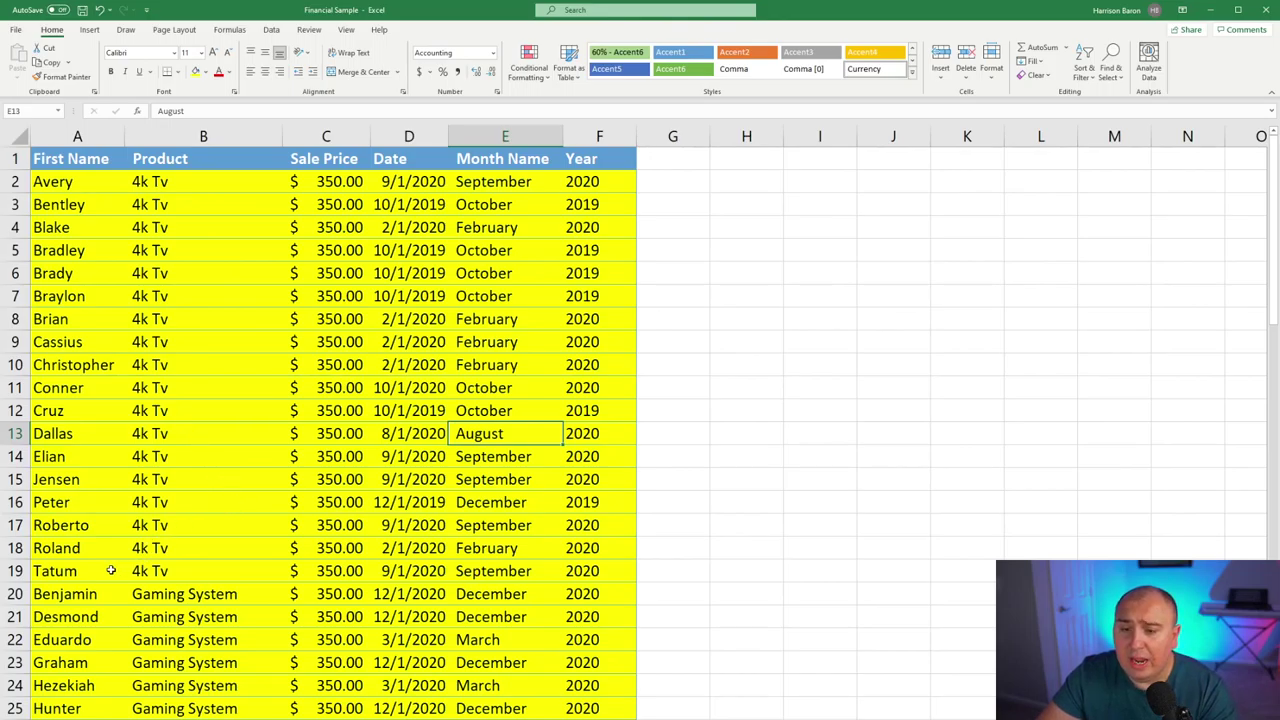
left_click_drag(110, 570, 142, 552)
left_click(142, 552)
left_click(170, 433)
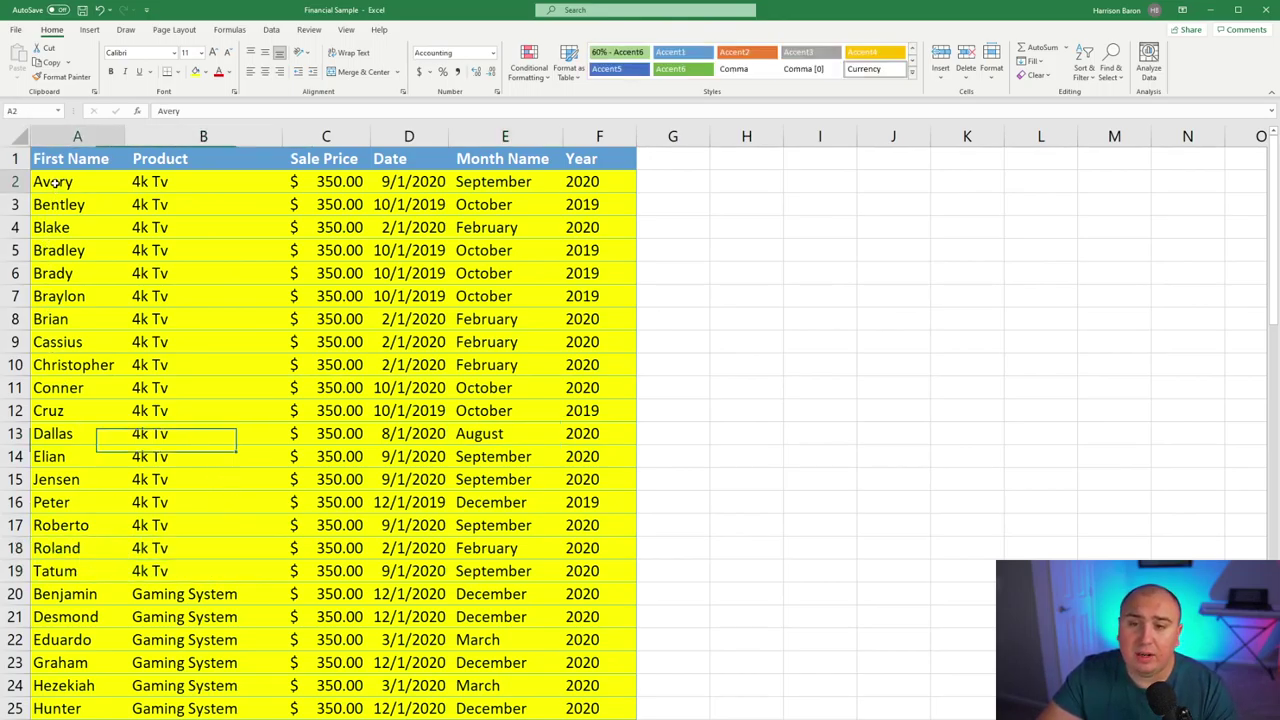
left_click_drag(55, 181, 372, 556)
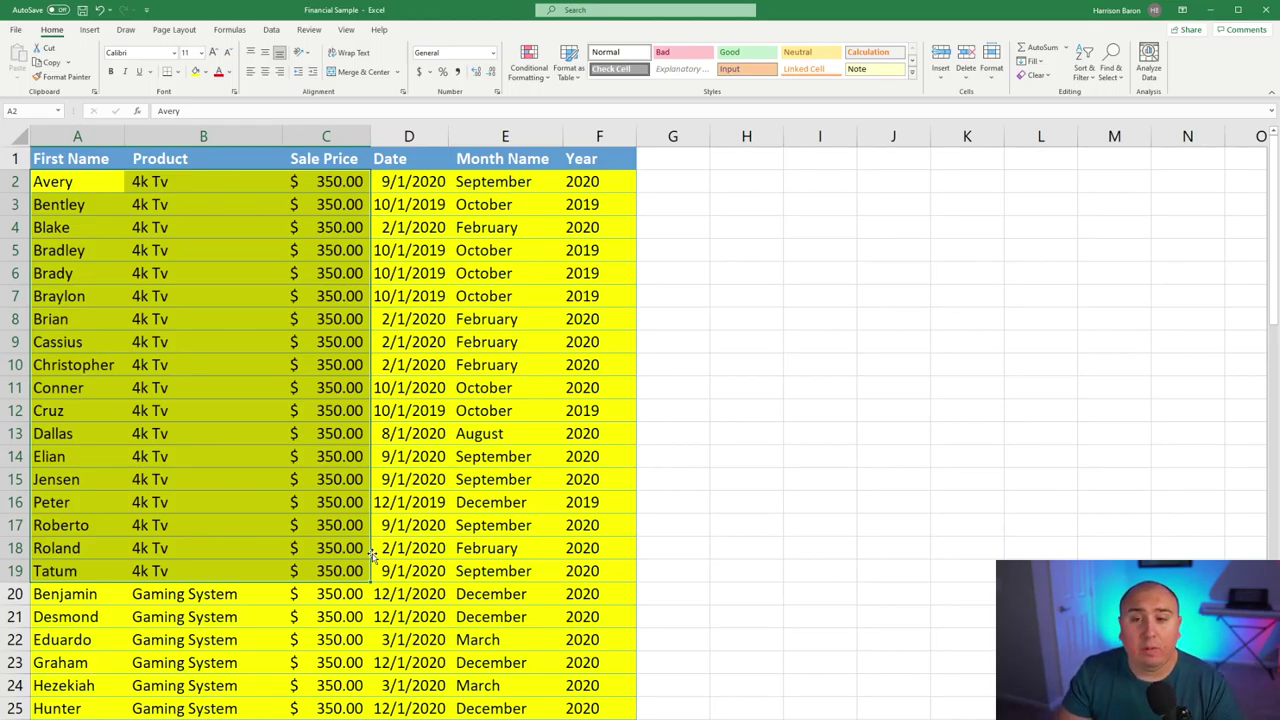
Compare the length of the full sales table with the product-sorted copy by examining both down to their last records.
scroll(586, 534, "down", 3)
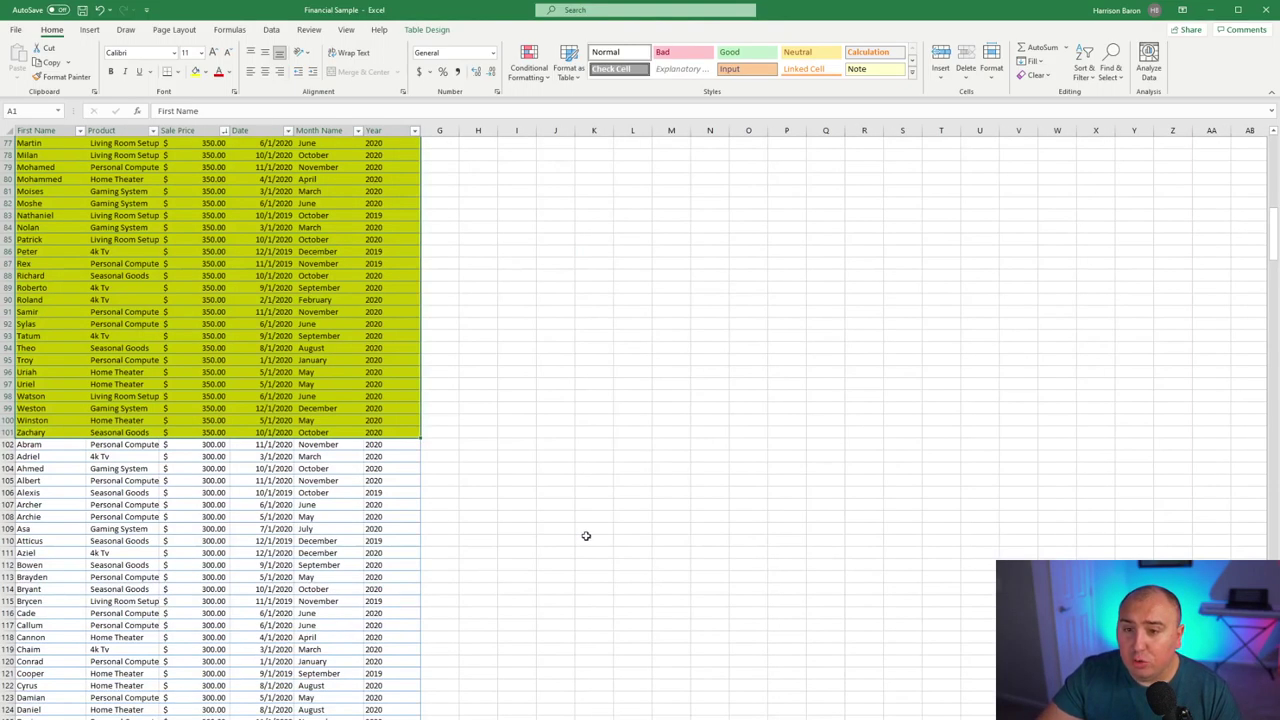
left_click_drag(1274, 229, 1274, 520)
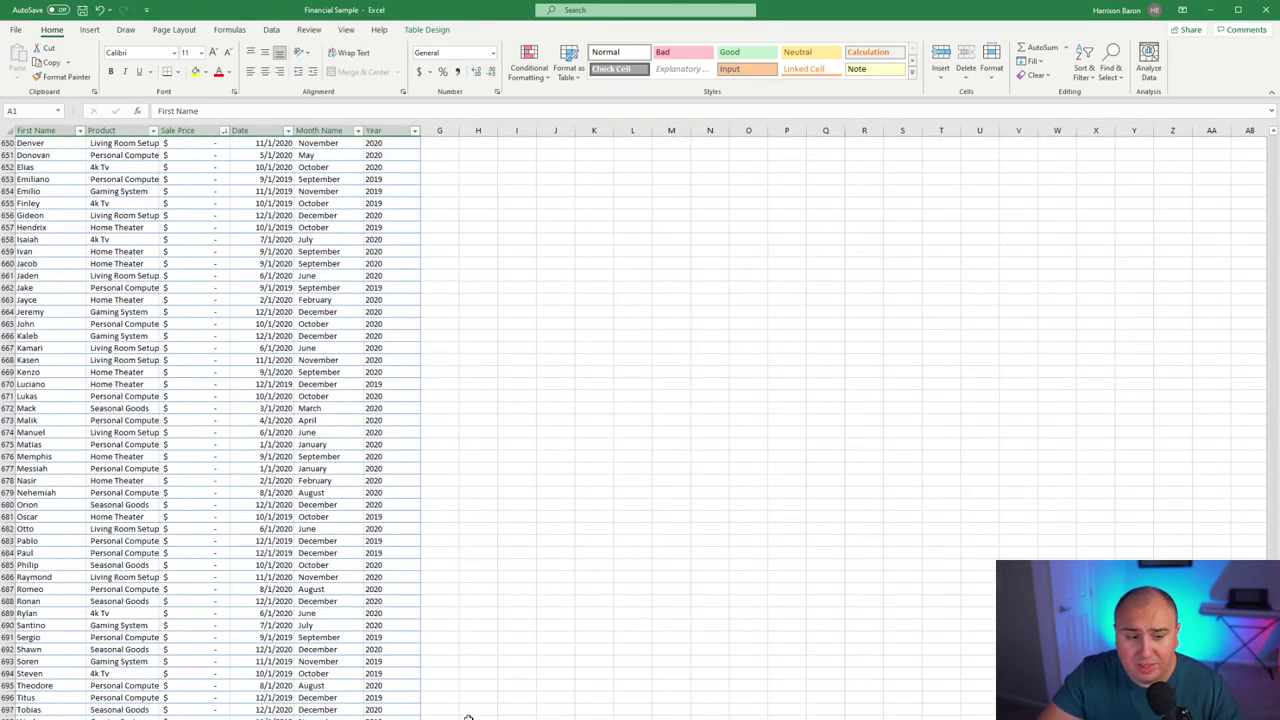
scroll(468, 717, "up", 3)
scroll(472, 666, "down", 5)
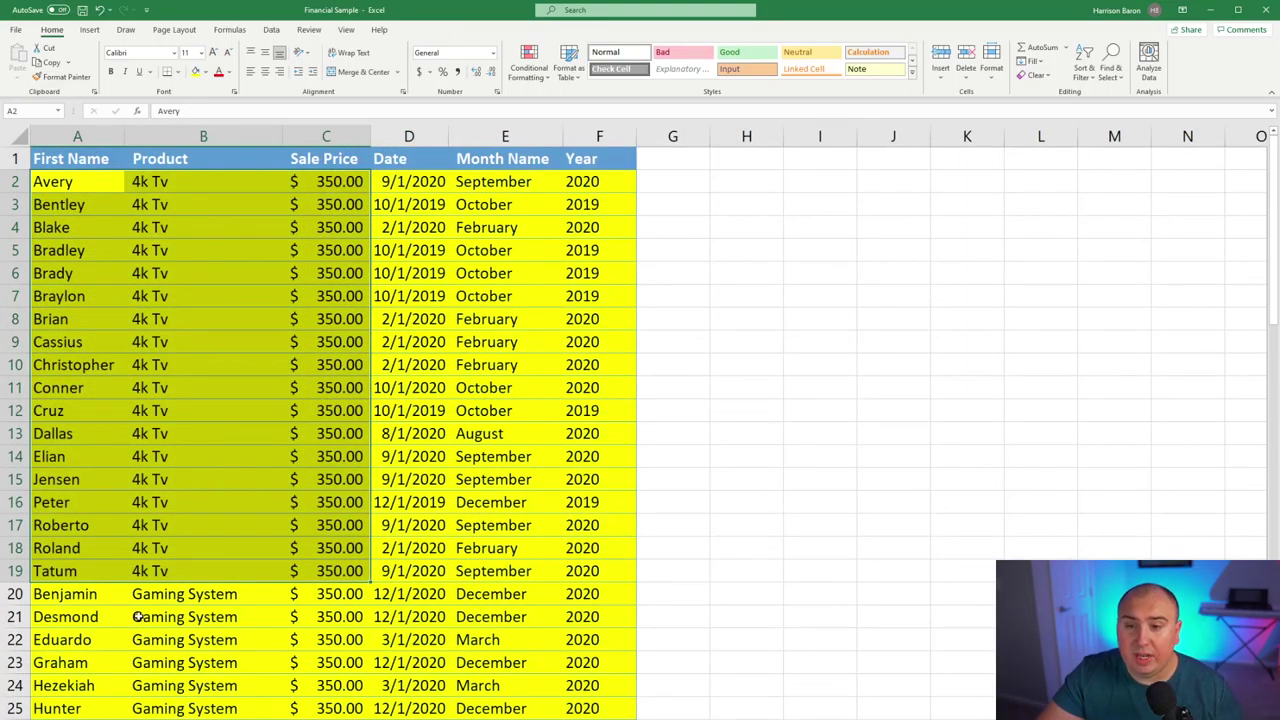
scroll(140, 612, "down", 14)
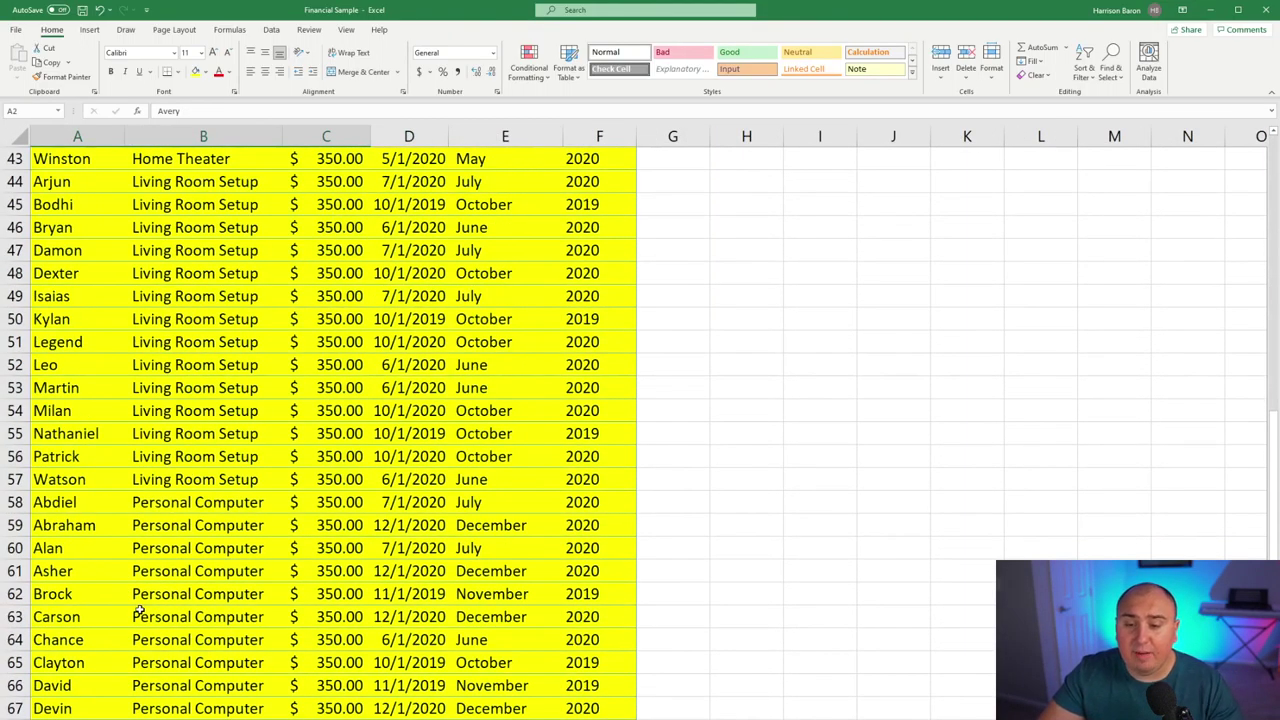
scroll(140, 612, "down", 13)
left_click(130, 614)
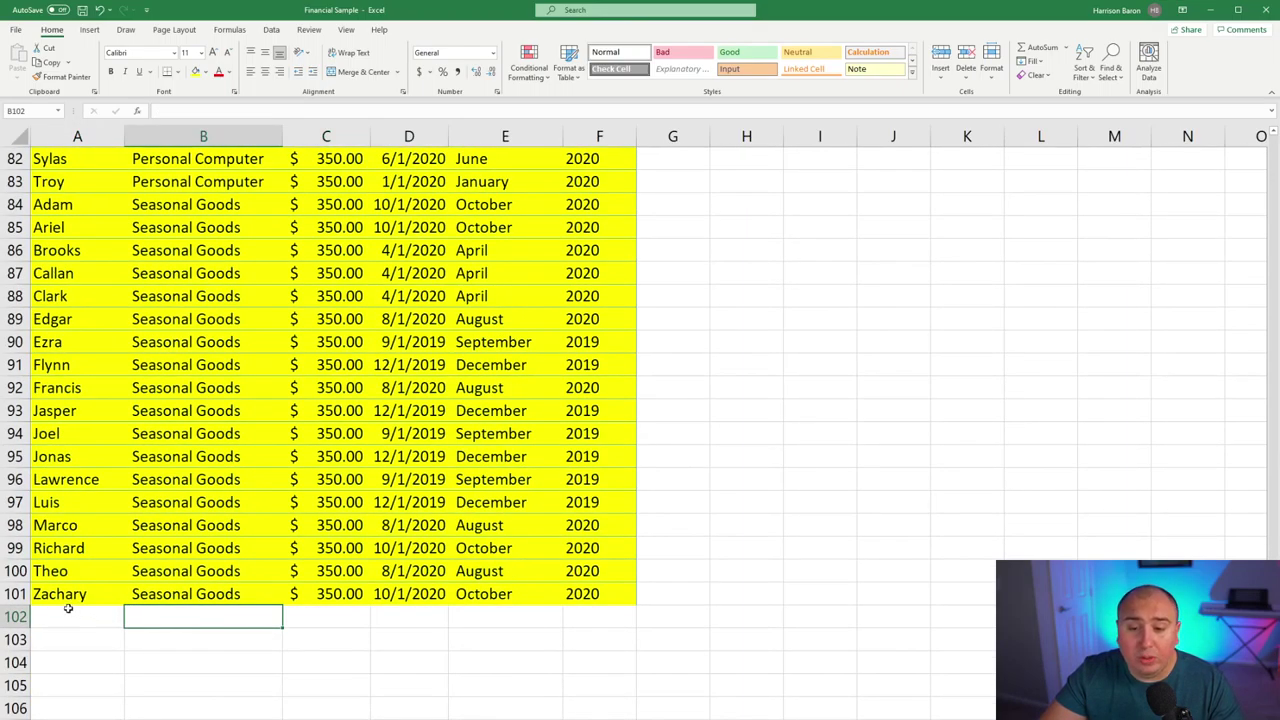
scroll(48, 598, "up", 20)
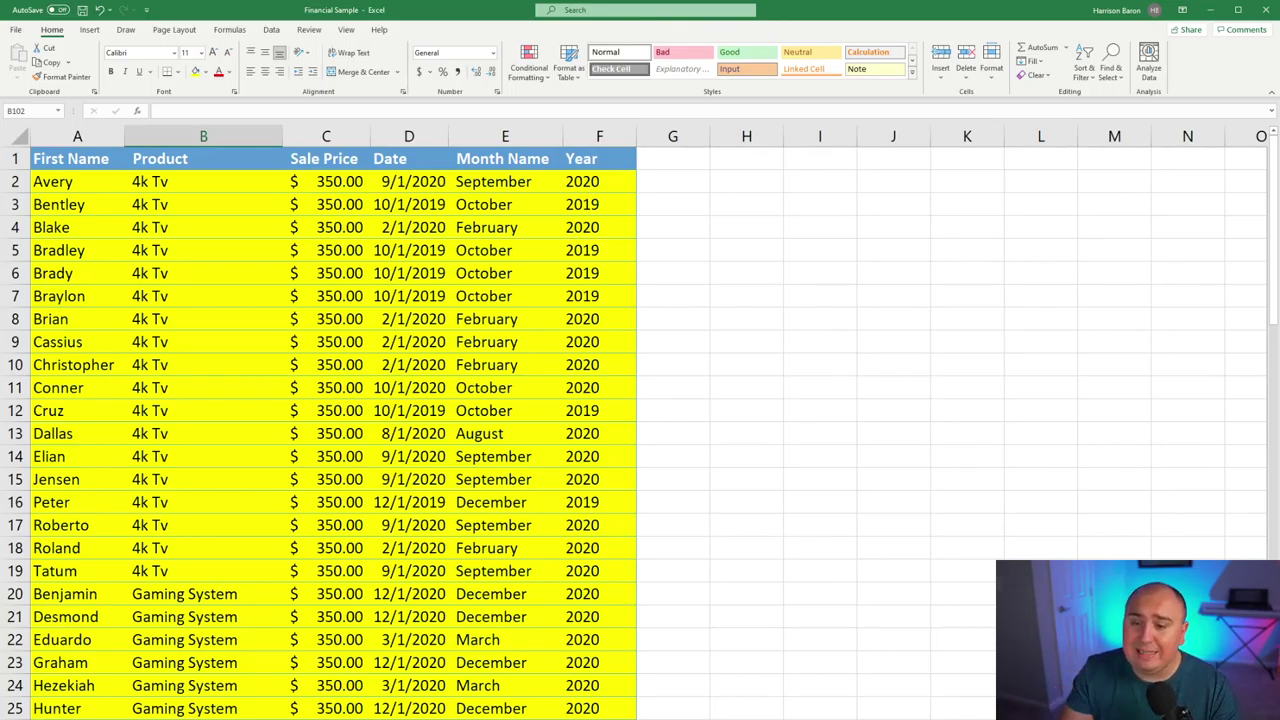
Enter "@" in cell G2, beside the first 4k Tv record.
left_click(257, 566)
left_click(505, 548)
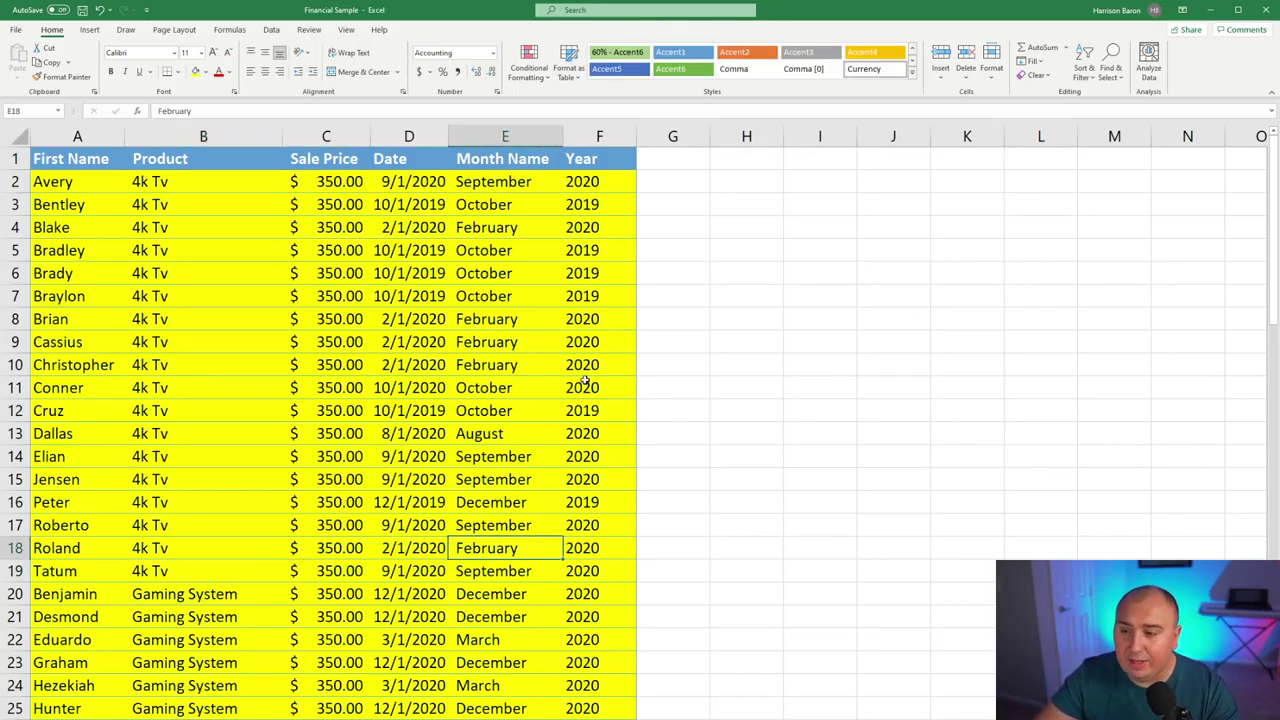
left_click(667, 186)
type("@G4")
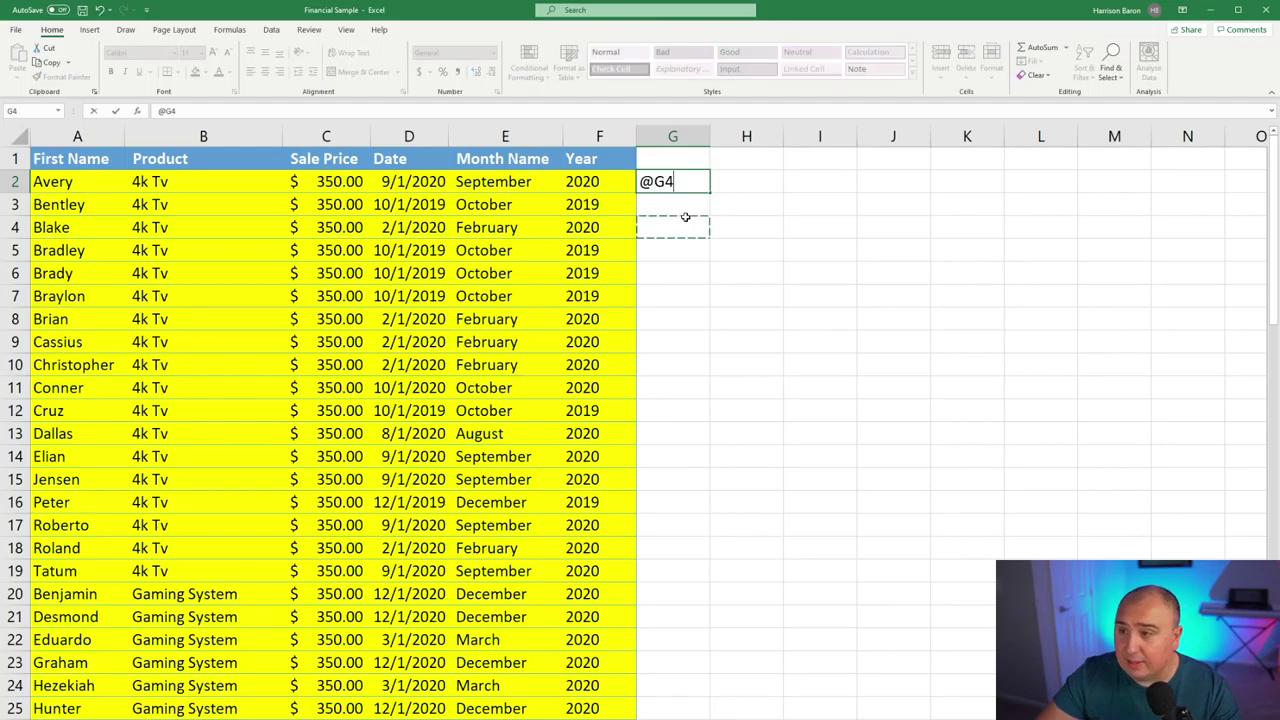
key("BackSpace")
key("BackSpace")
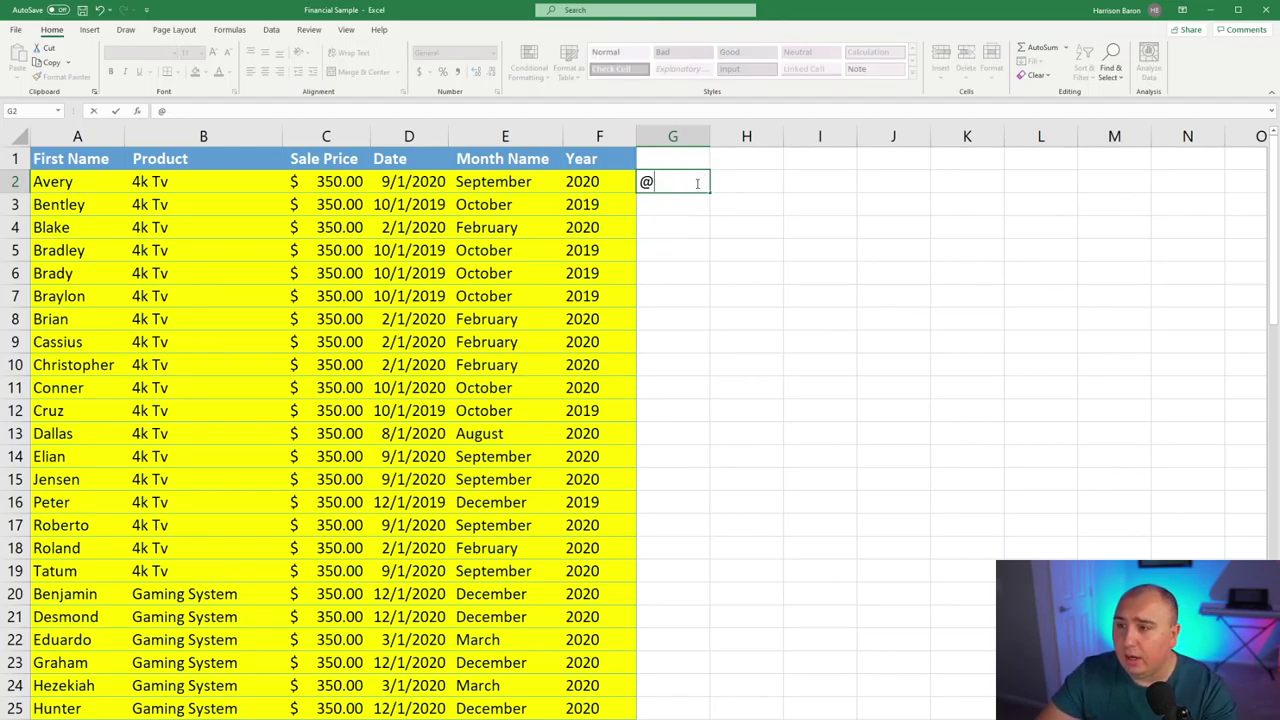
type("H2")
key("BackSpace")
key("BackSpace")
key("Return")
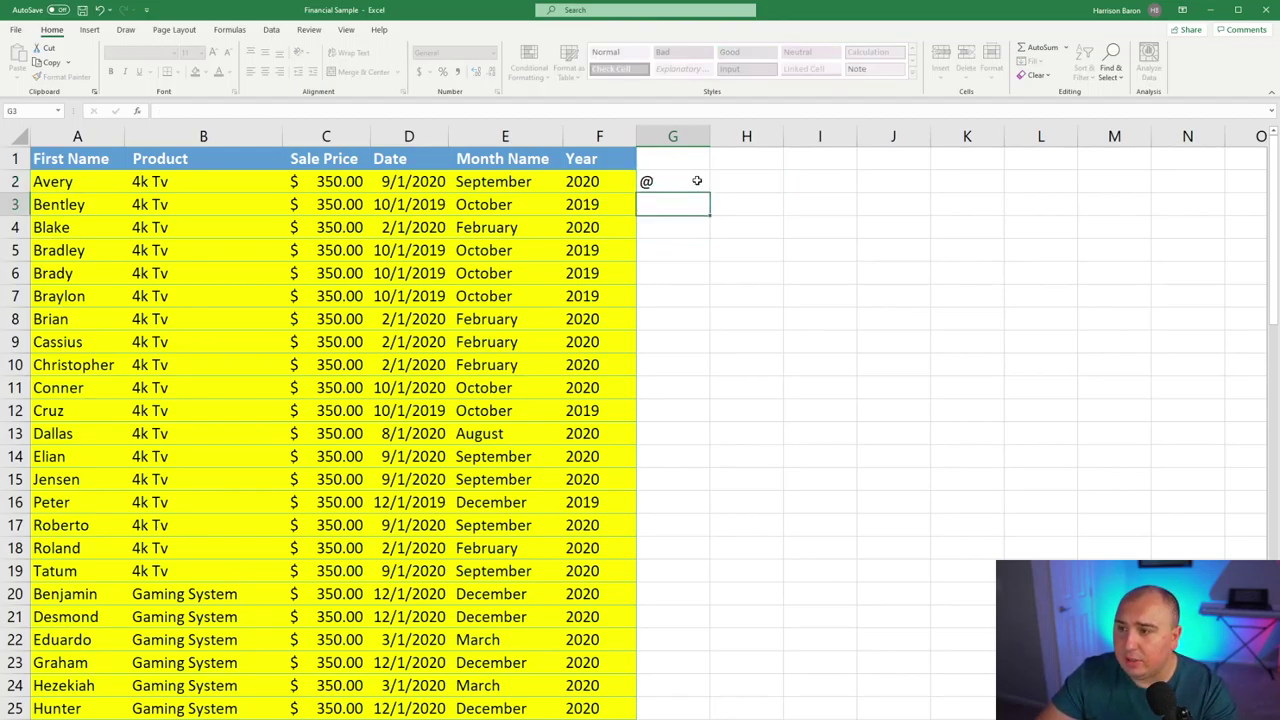
Copy the "@" marker from G2 down through G19, beside every remaining 4k Tv record.
left_click(697, 180)
left_click_drag(672, 250, 666, 560)
left_click(727, 460)
left_click(691, 247)
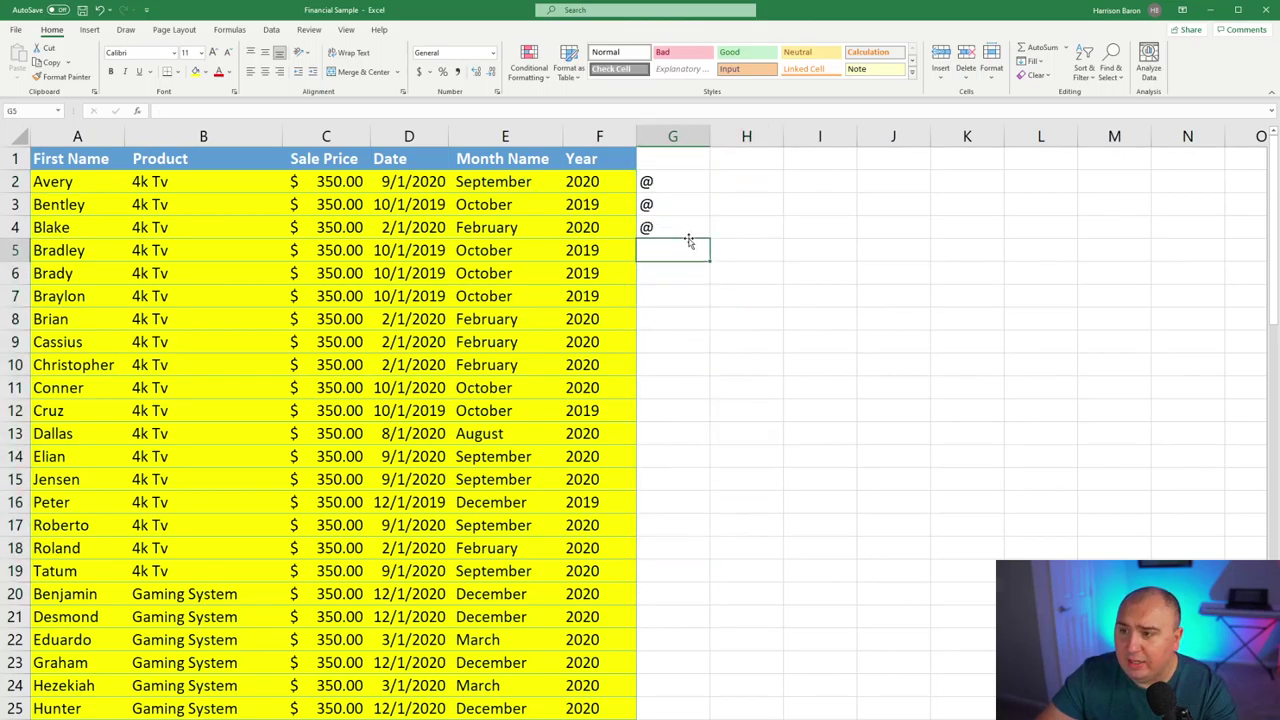
left_click(704, 228)
left_click_drag(713, 278, 694, 554)
left_click(694, 554)
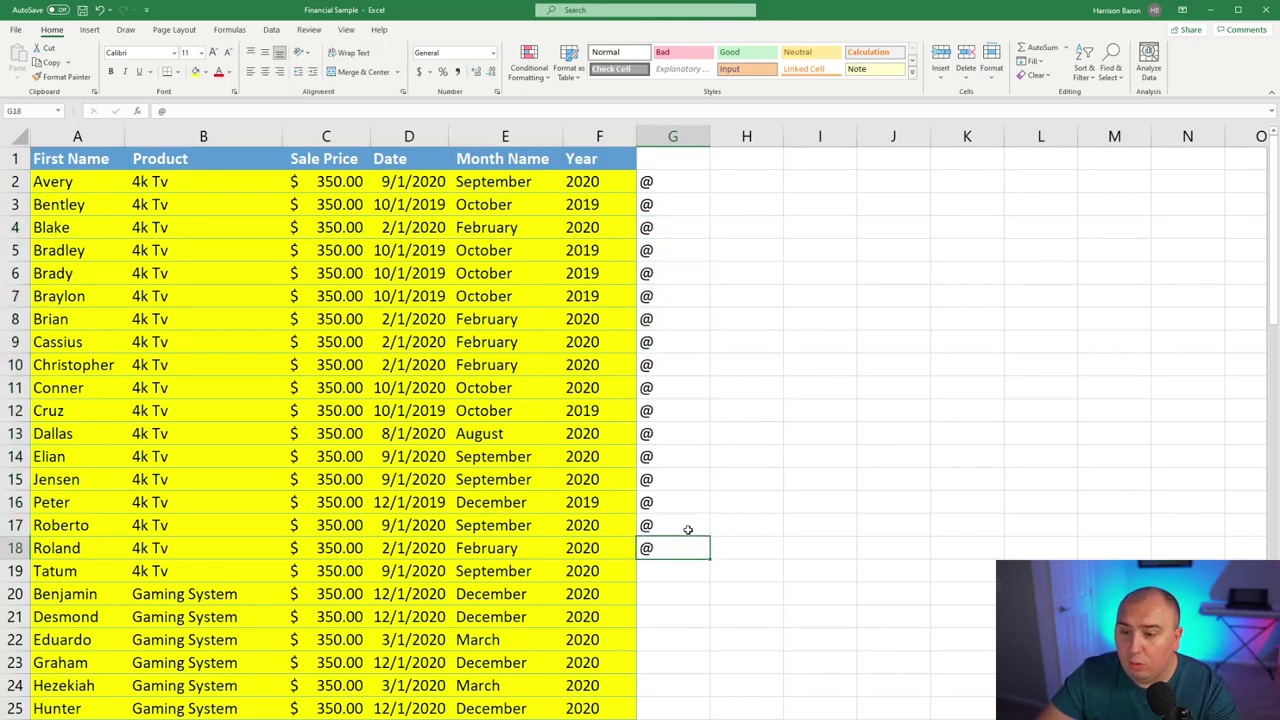
left_click(680, 568)
type("@")
key("Return")
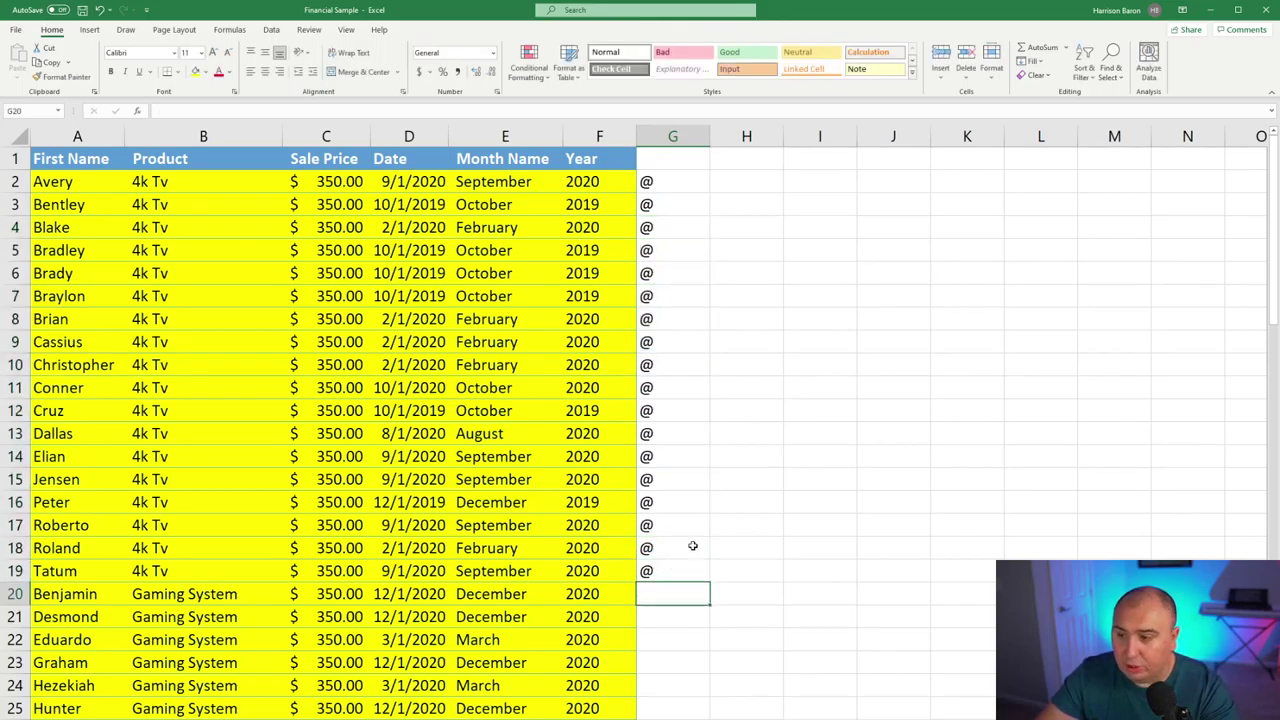
Select the 4k Tv records together with their "@" markers in A2:G19 to review them.
left_click(745, 525)
left_click_drag(663, 184, 760, 528)
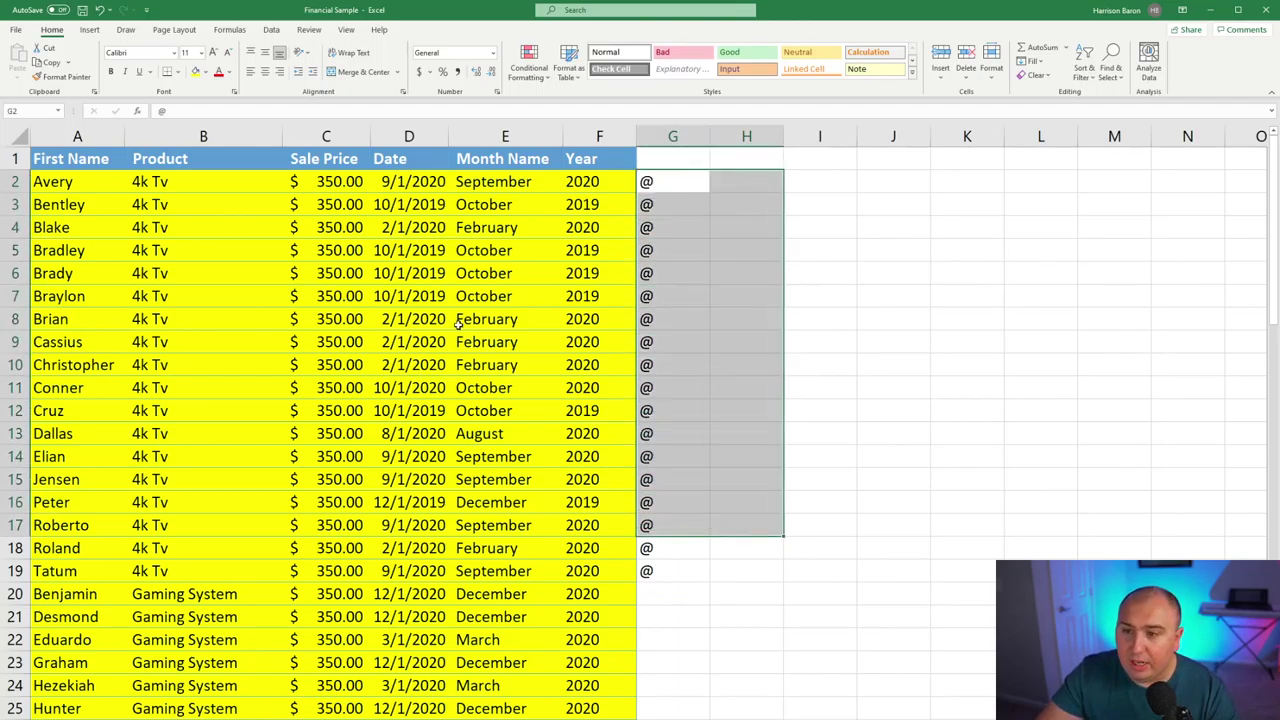
left_click_drag(72, 185, 693, 569)
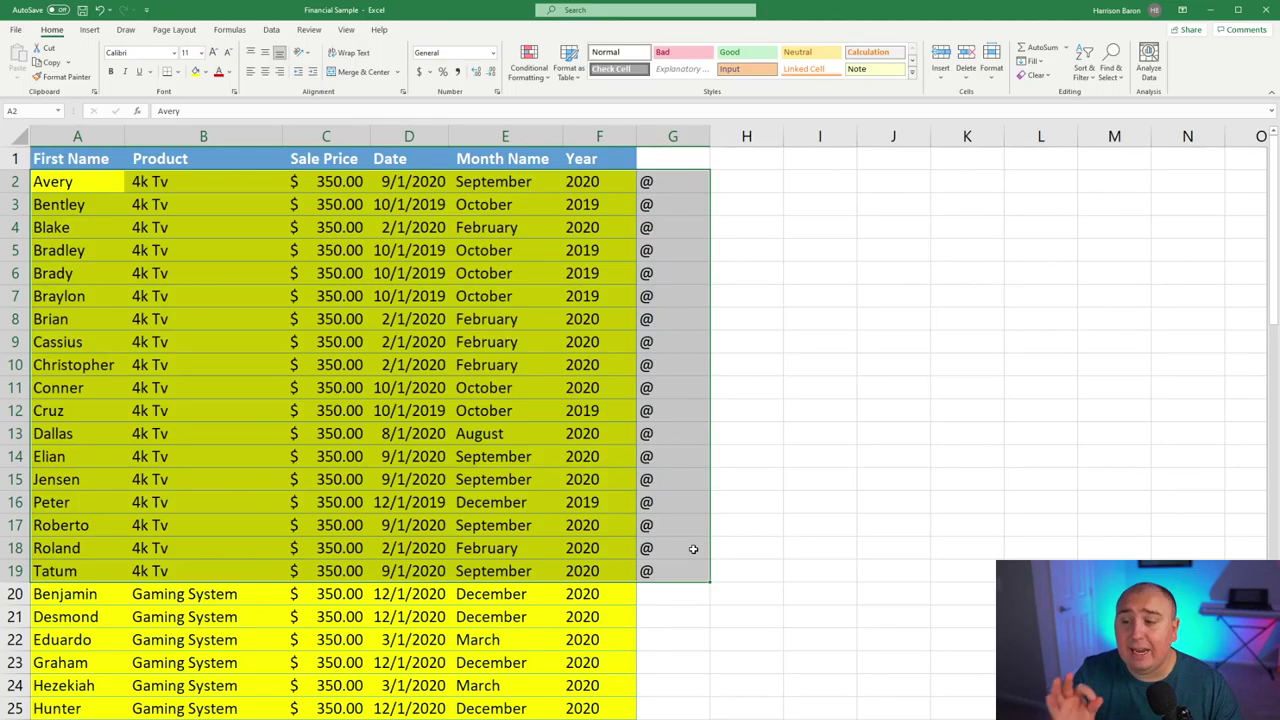
left_click(820, 456)
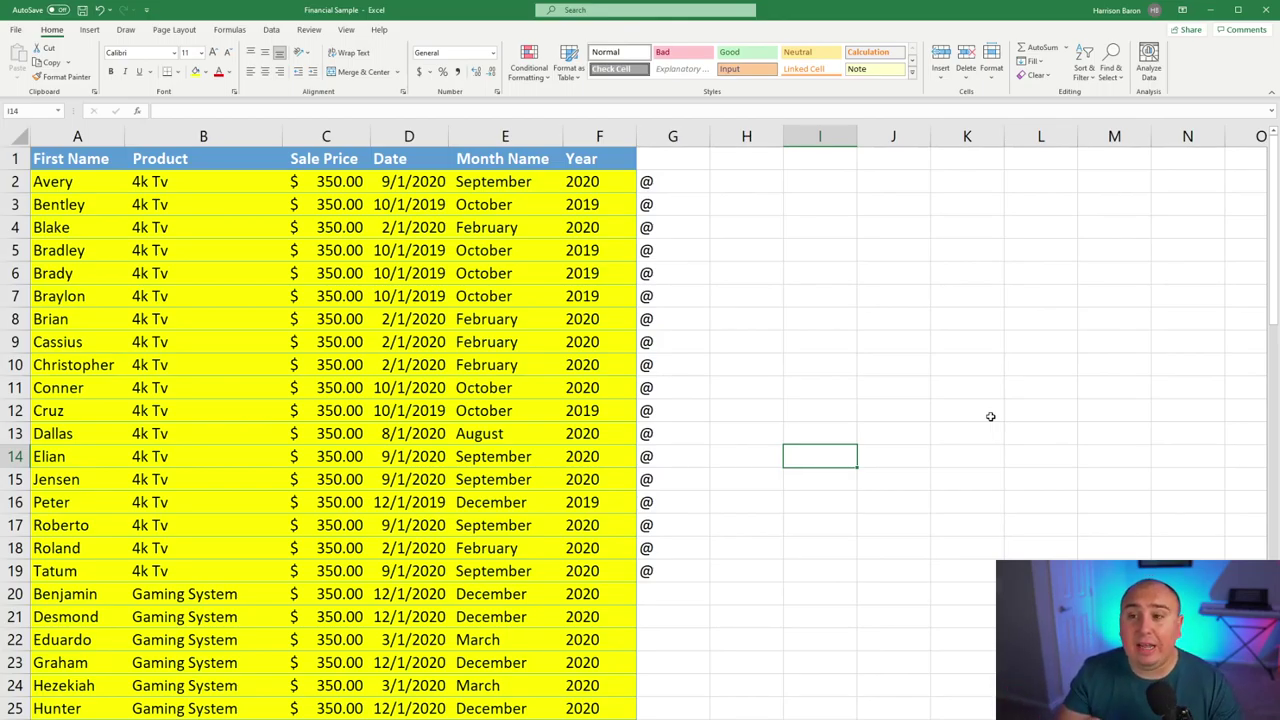
Shade the "@" marker cells G2:G19 with the orange fill color.
left_click(748, 182)
left_click(697, 181)
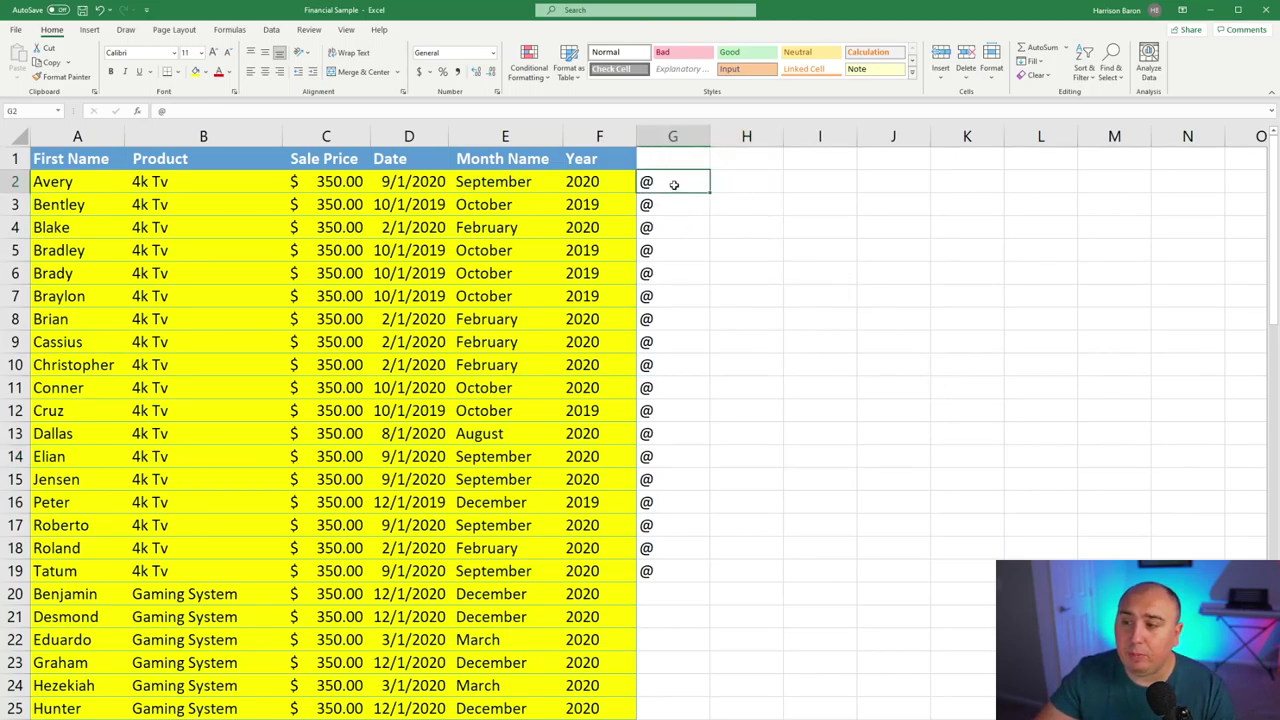
left_click_drag(692, 184, 704, 570)
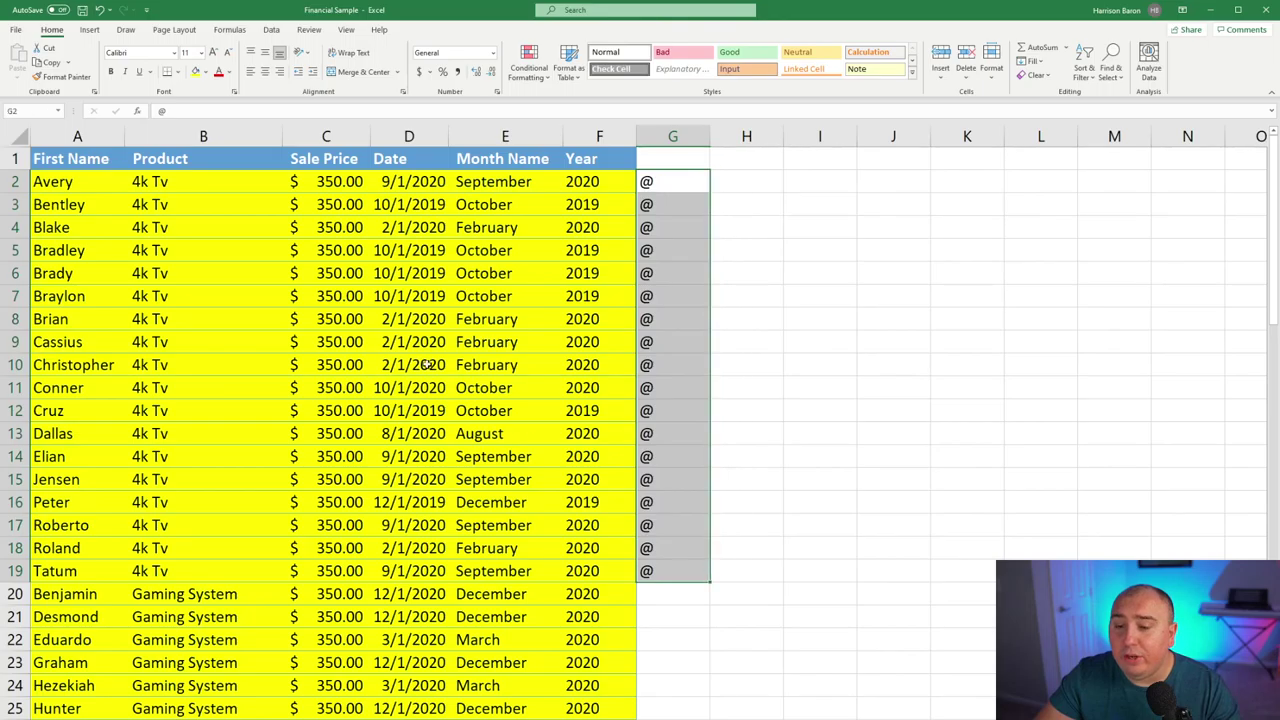
left_click(196, 71)
left_click(905, 368)
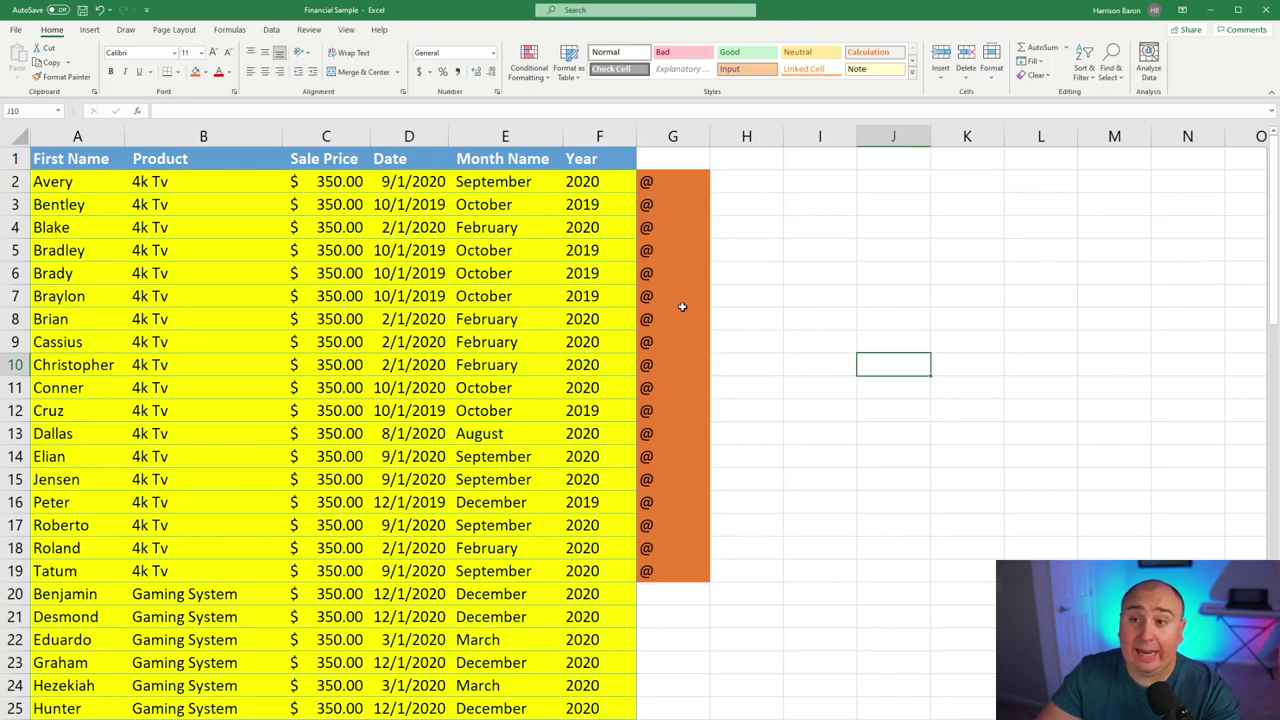
Enter "8K" in H2 and copy it down through H19, beside the 4k Tv records.
left_click(712, 251)
left_click(727, 183)
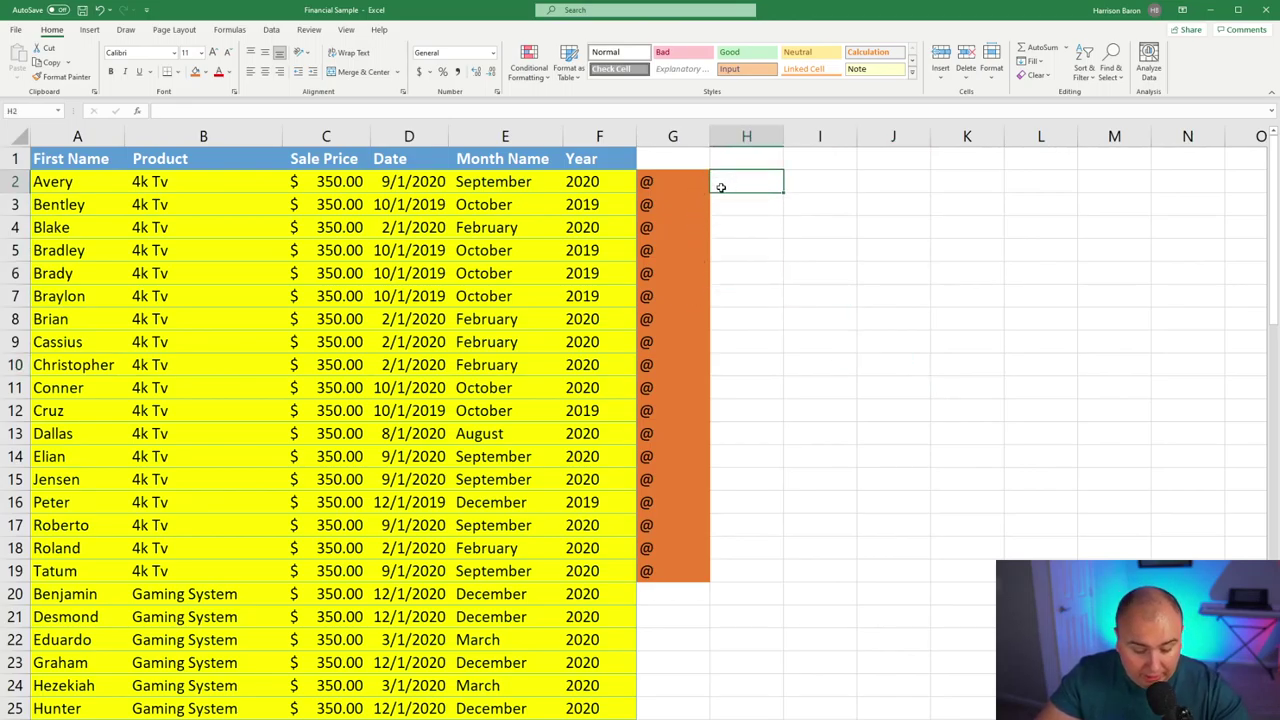
type("8K")
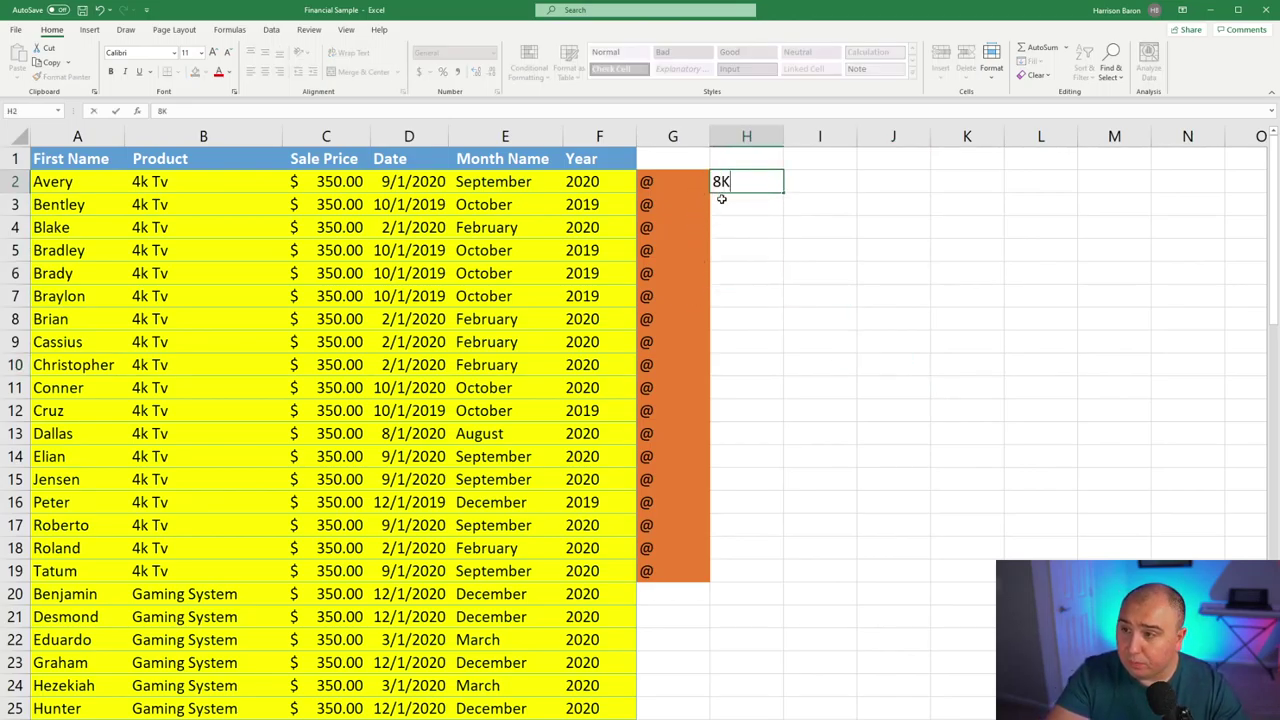
left_click(766, 245)
left_click(734, 183)
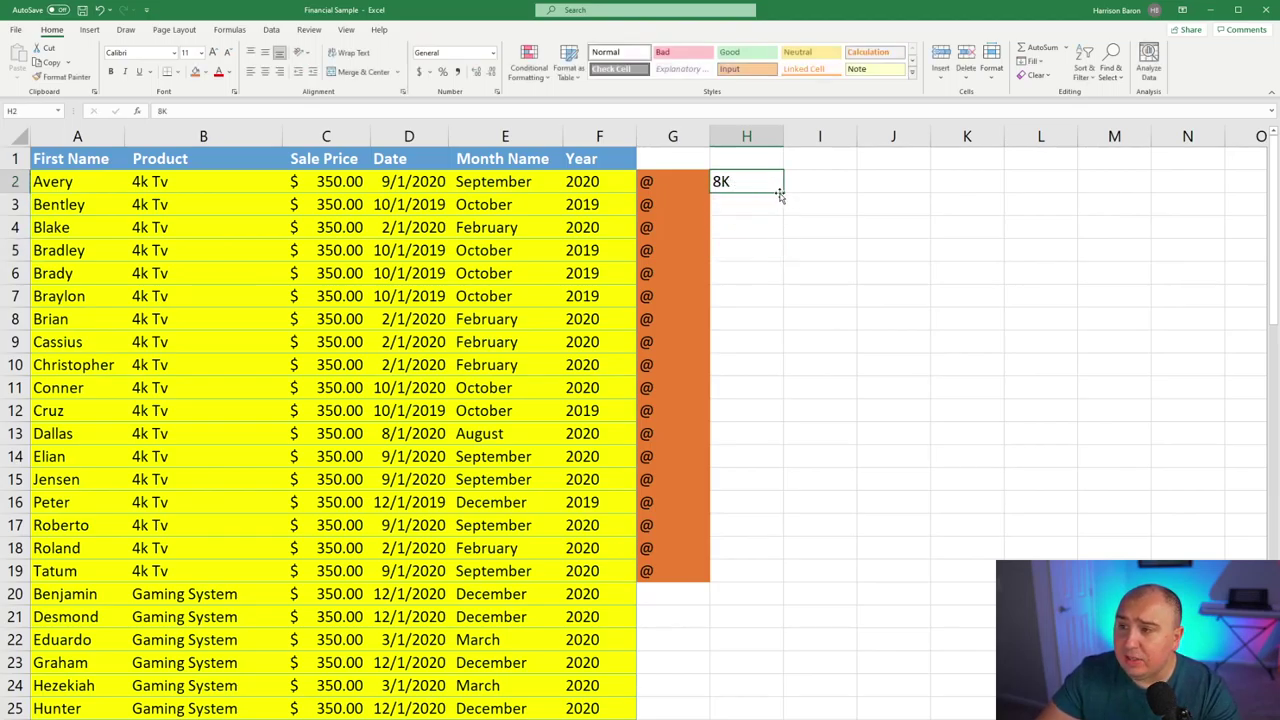
mouse_move(787, 193)
left_mouse_down()
mouse_move(731, 583)
mouse_move(789, 237)
mouse_move(766, 190)
left_mouse_up()
left_click_drag(785, 192, 752, 570)
left_click(820, 525)
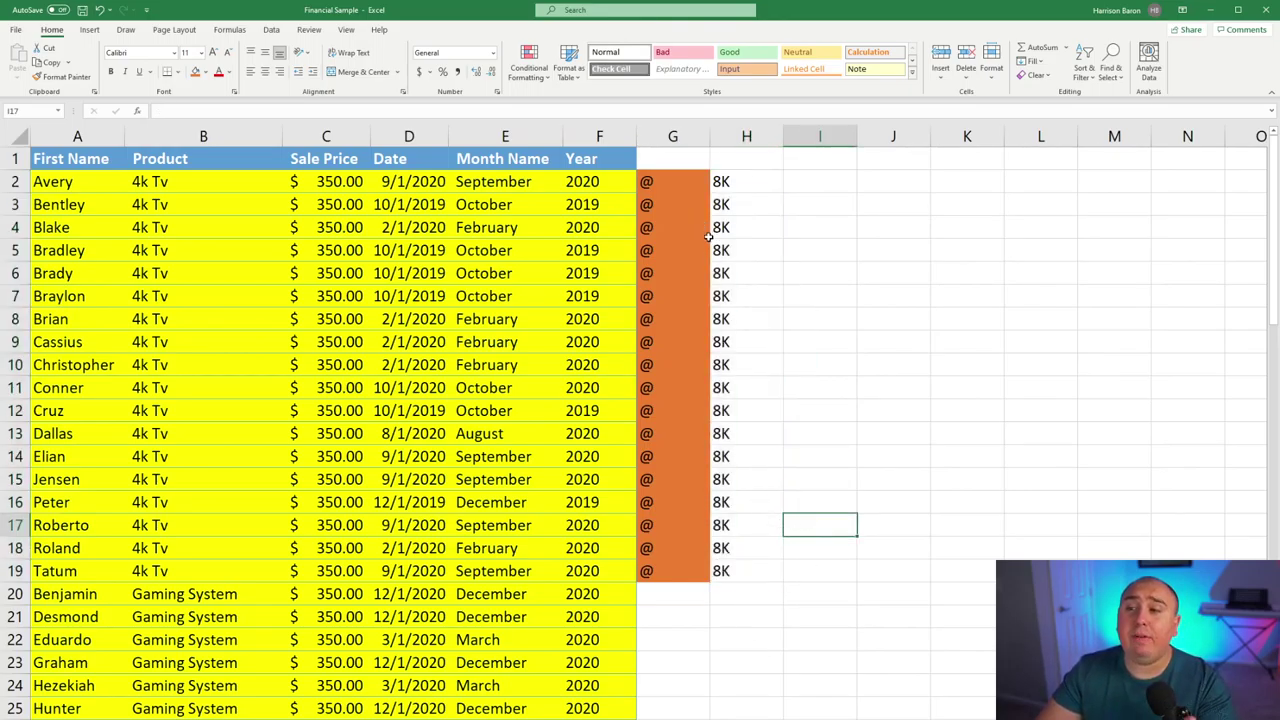
Examine where the Gaming System records begin and end, and select part of that group in A20:E27.
scroll(708, 240, "down", 3)
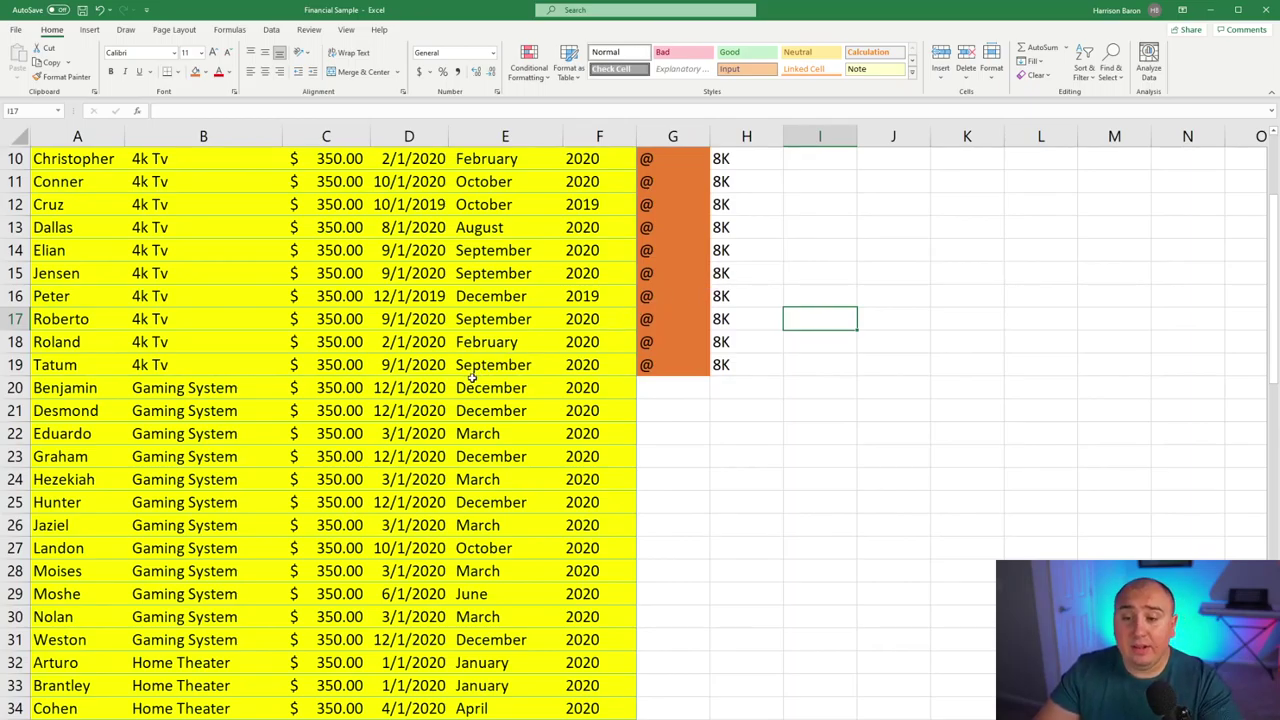
scroll(472, 377, "down", 4)
scroll(500, 385, "up", 5)
left_click(222, 438)
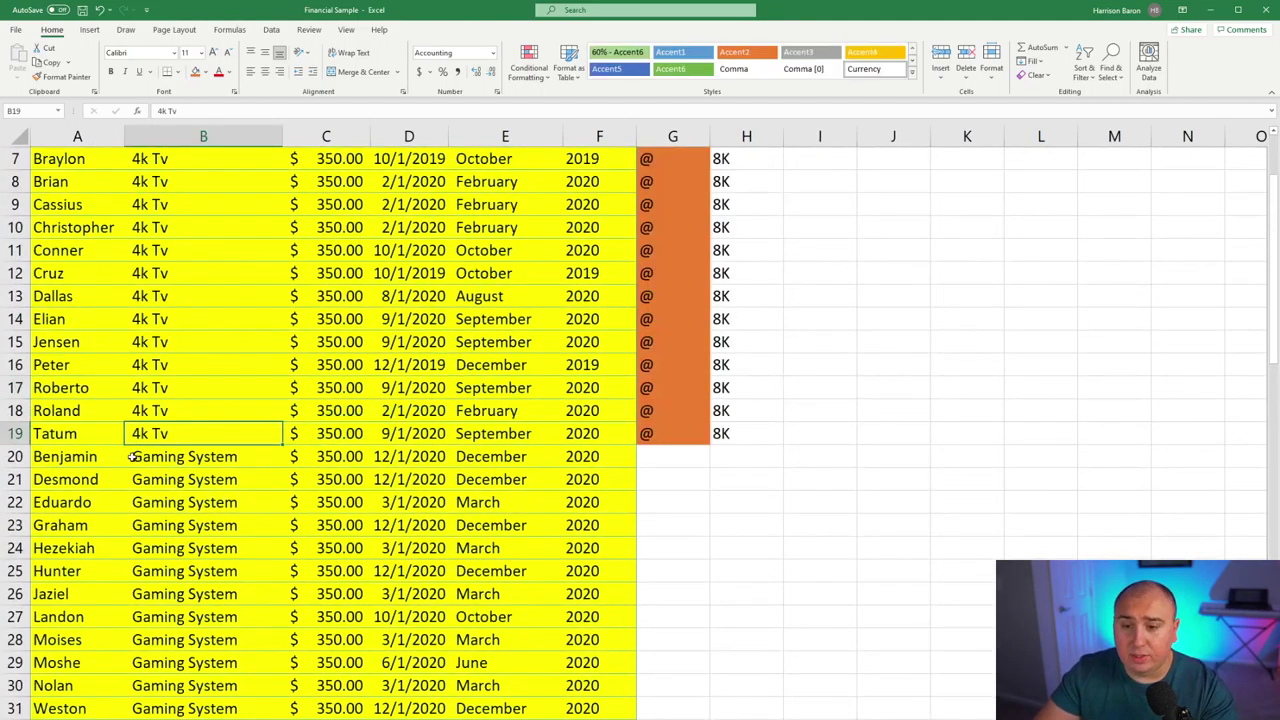
left_click(115, 457)
scroll(125, 494, "down", 4)
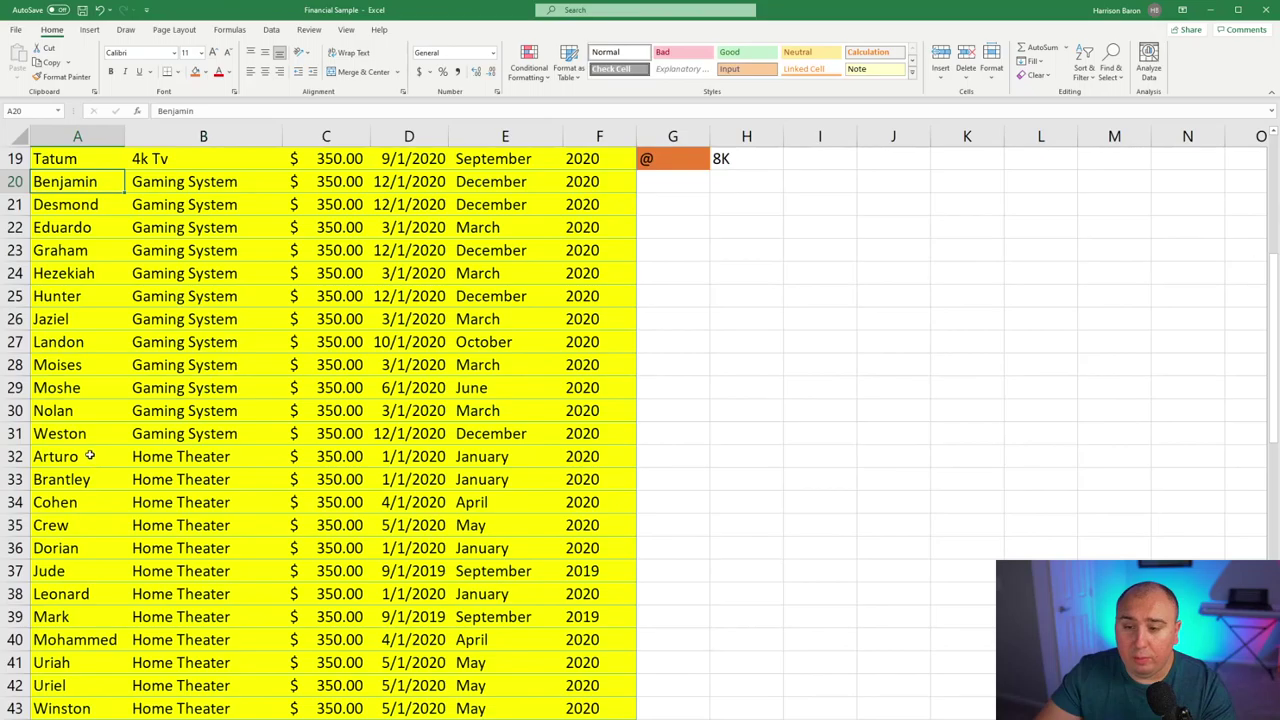
left_click(78, 437)
scroll(80, 430, "up", 3)
left_click_drag(61, 392, 536, 547)
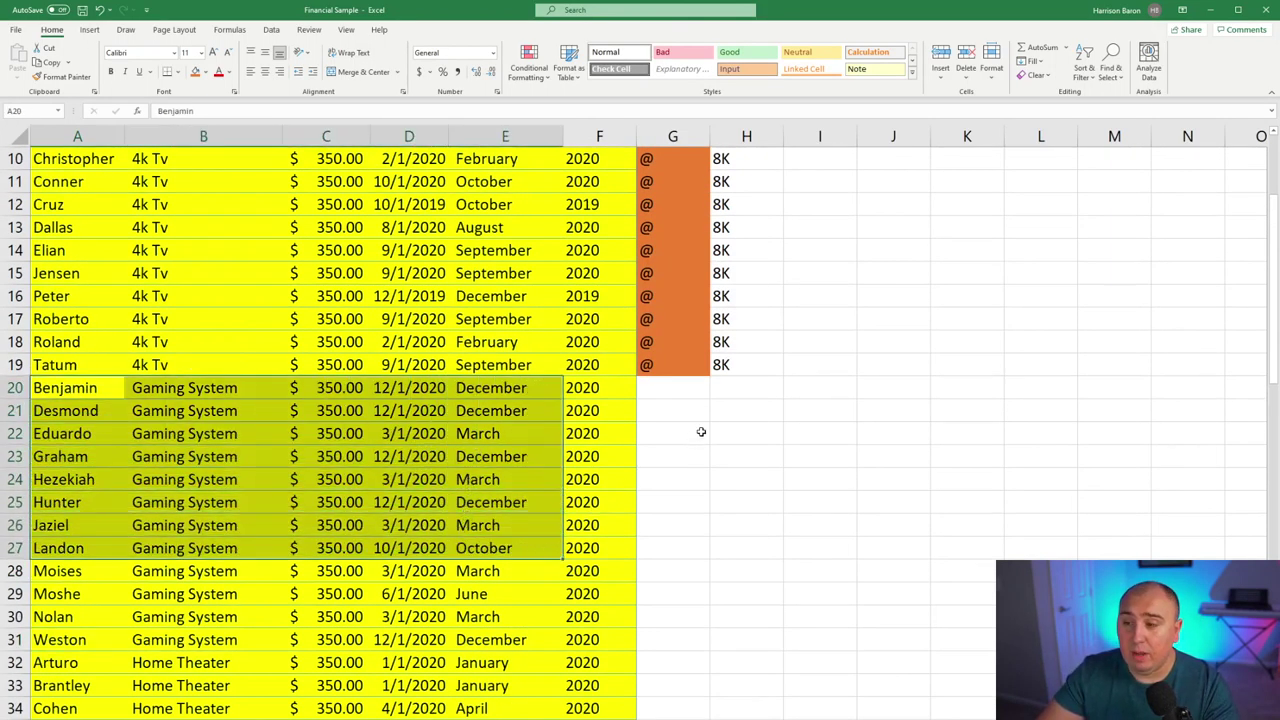
left_click(674, 387)
type("@")
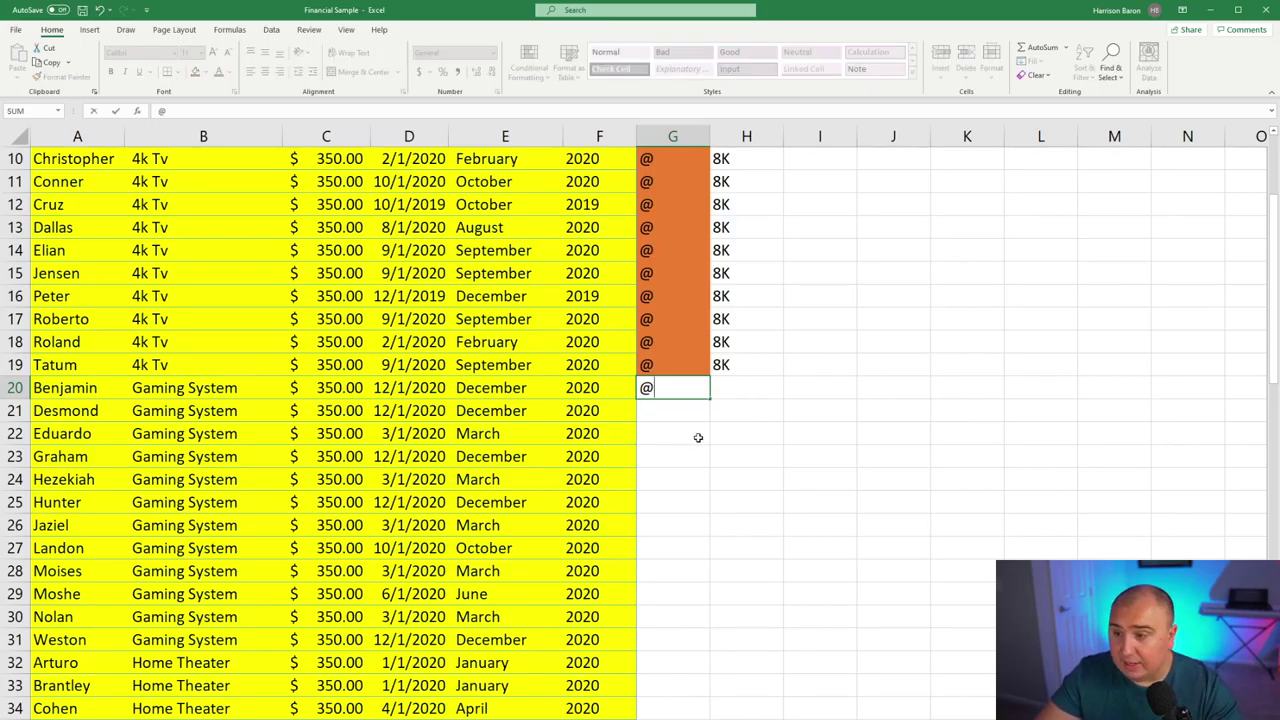
left_click(686, 367)
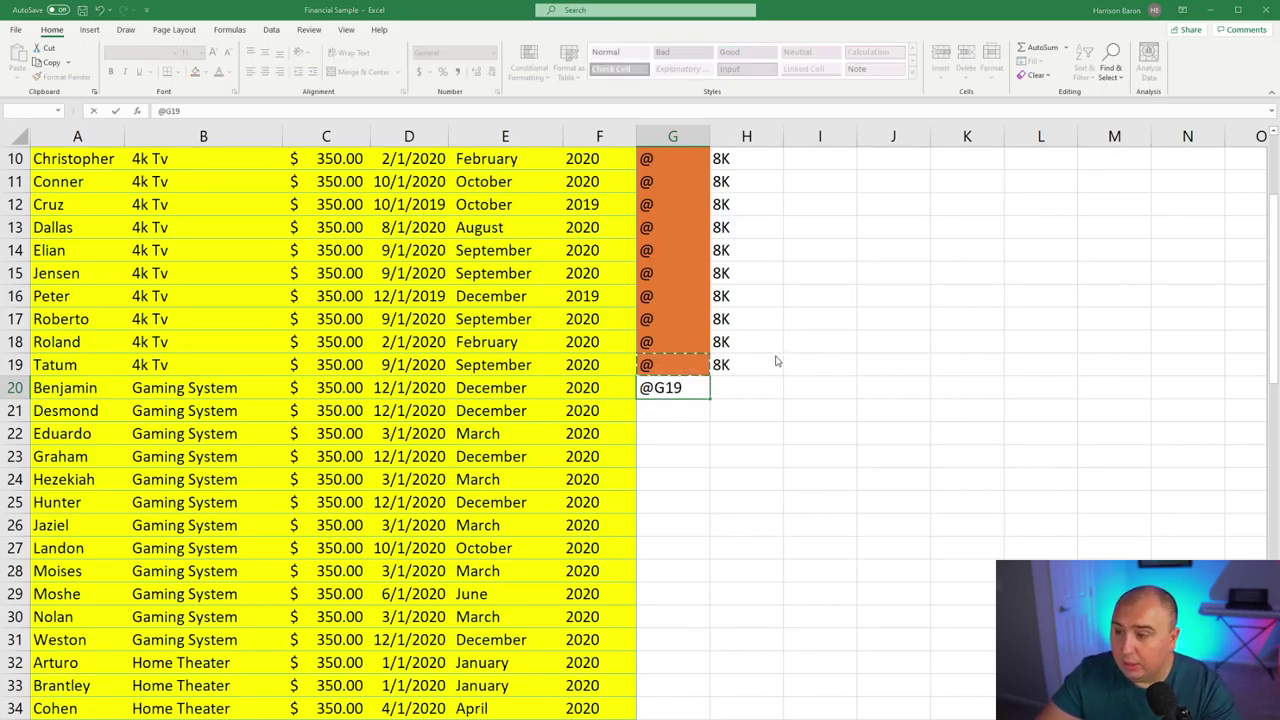
key("Escape")
left_click(797, 384)
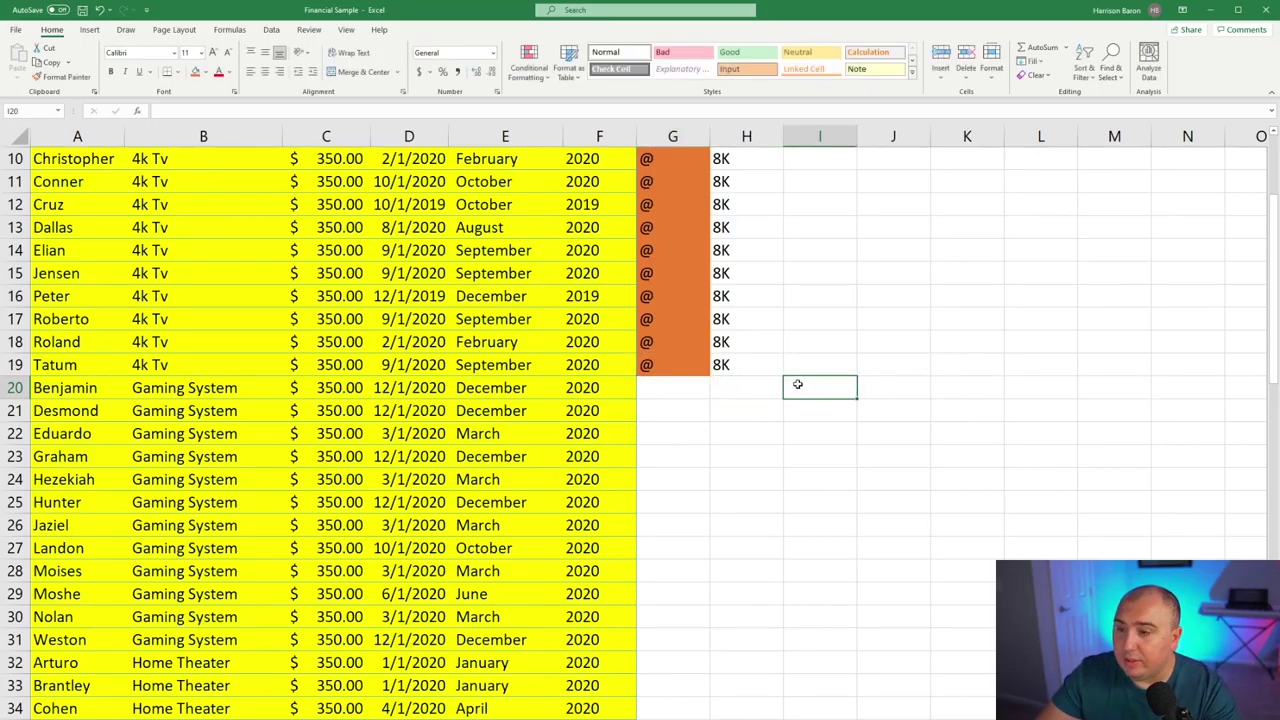
Extend the orange "@" marker from G19 down column G, beside the Gaming System and Home Theater records.
left_click(694, 360)
left_click_drag(709, 376, 706, 532)
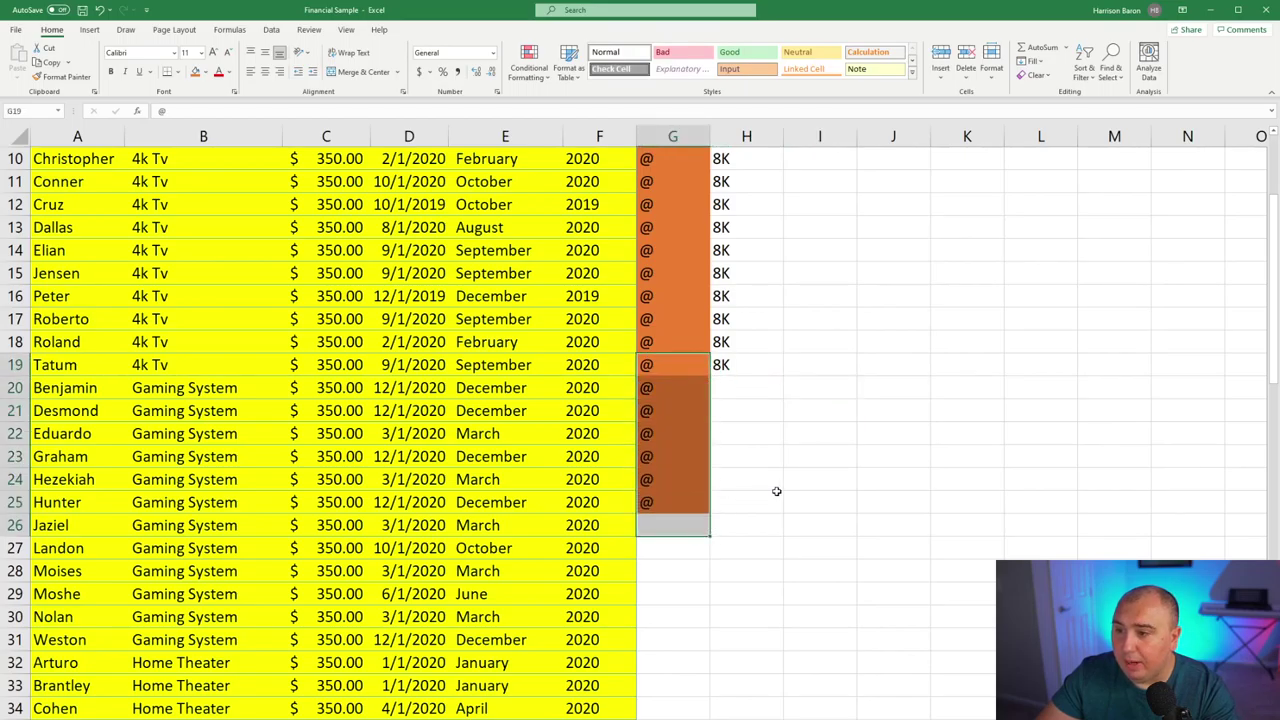
scroll(700, 220, "down", 5)
scroll(708, 255, "up", 1)
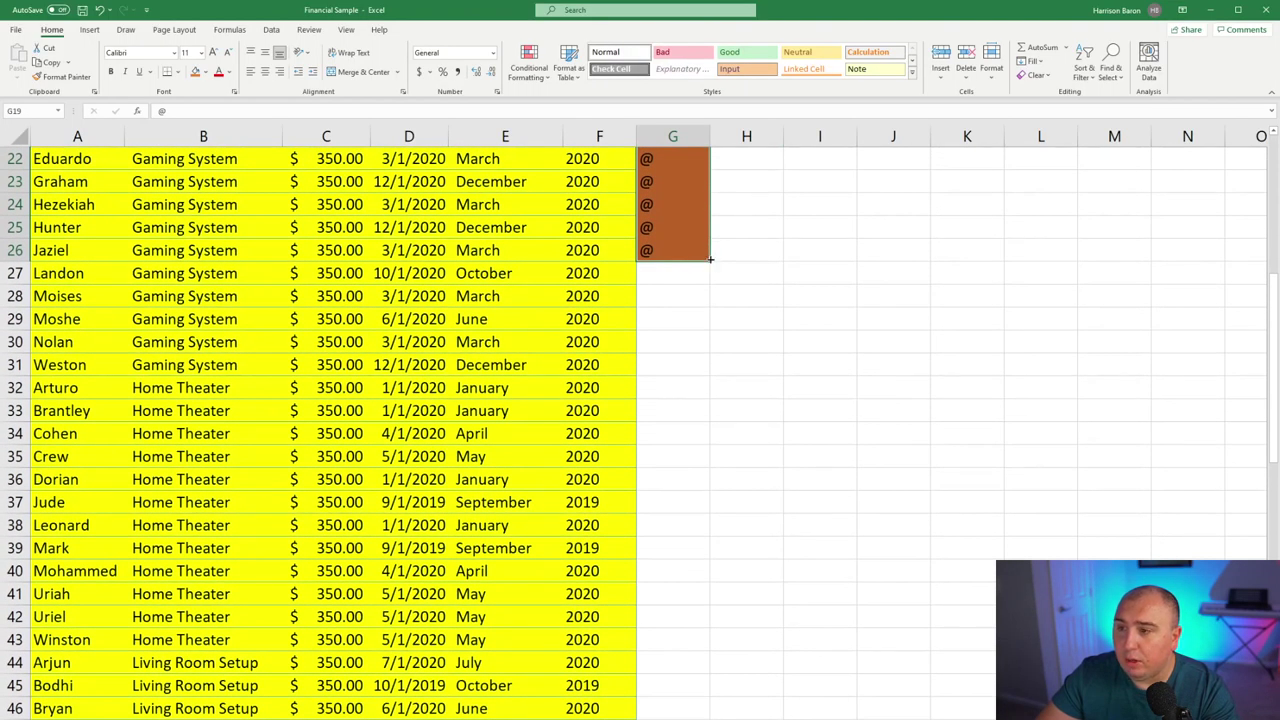
left_click_drag(709, 256, 690, 705)
scroll(695, 524, "up", 3)
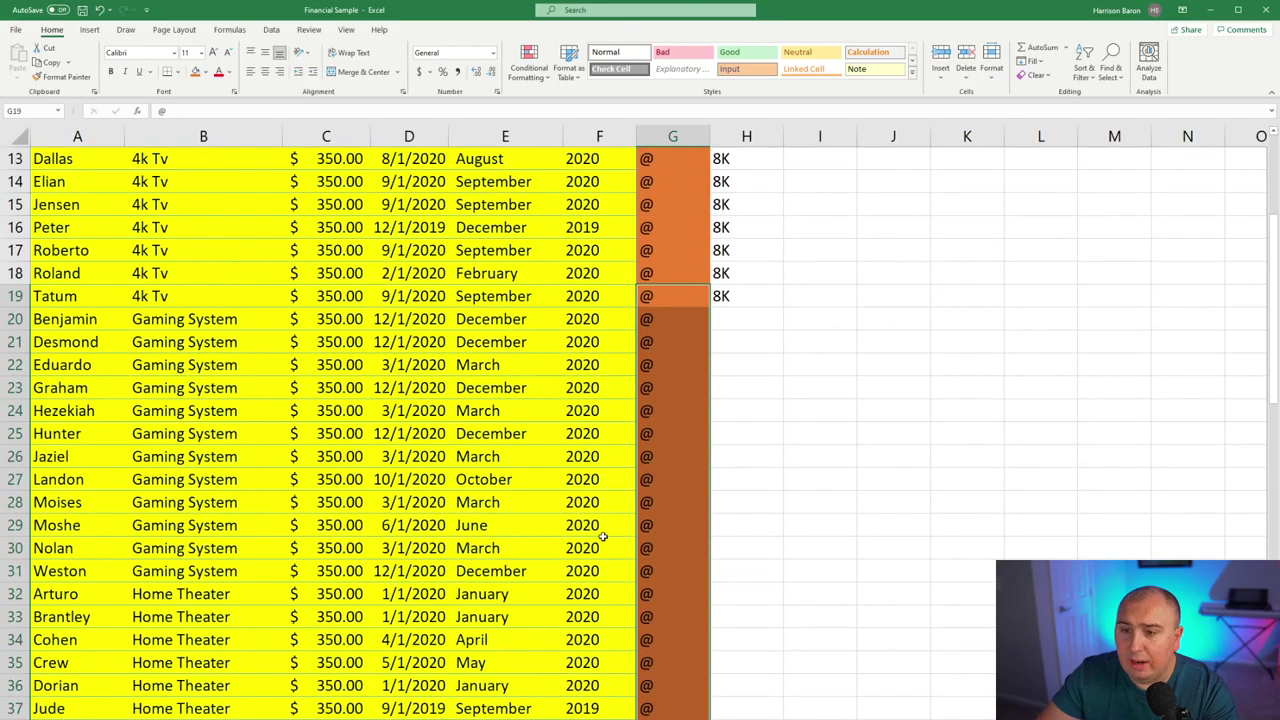
scroll(600, 535, "down", 2)
scroll(400, 470, "up", 1)
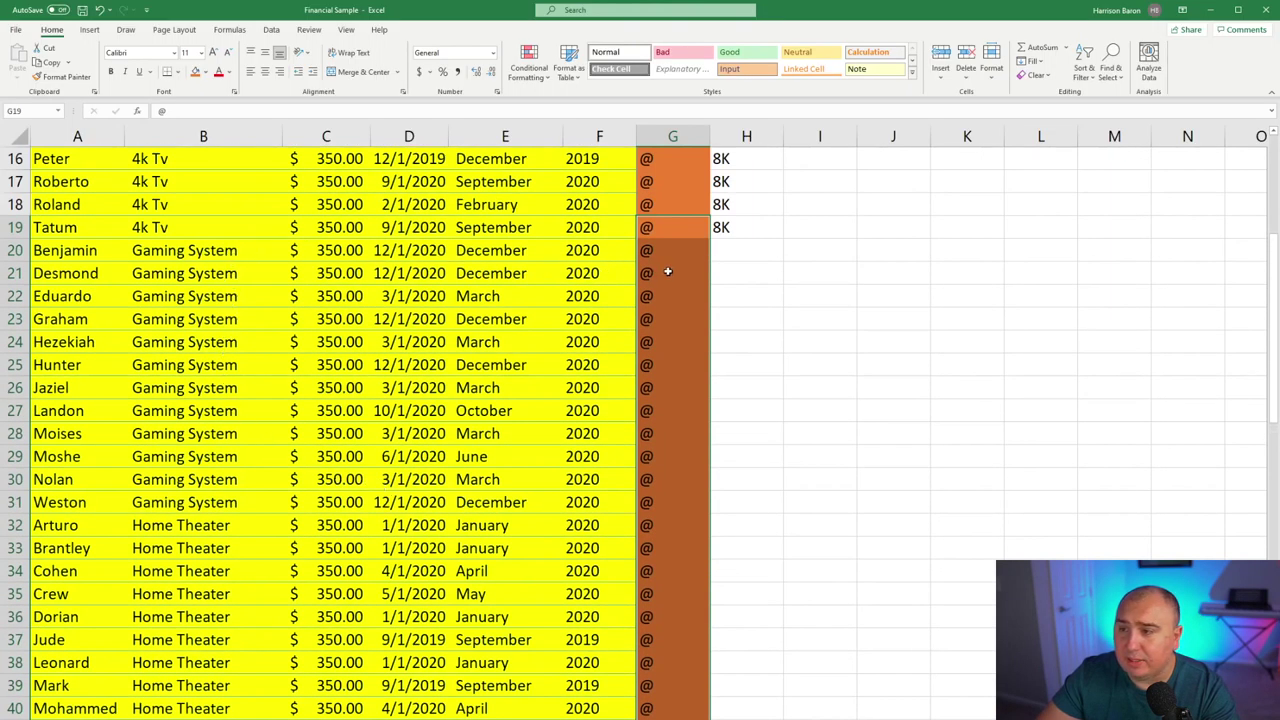
Enter "Ps5 Xbox 1" in H20, beside the first Gaming System record.
left_click(727, 258)
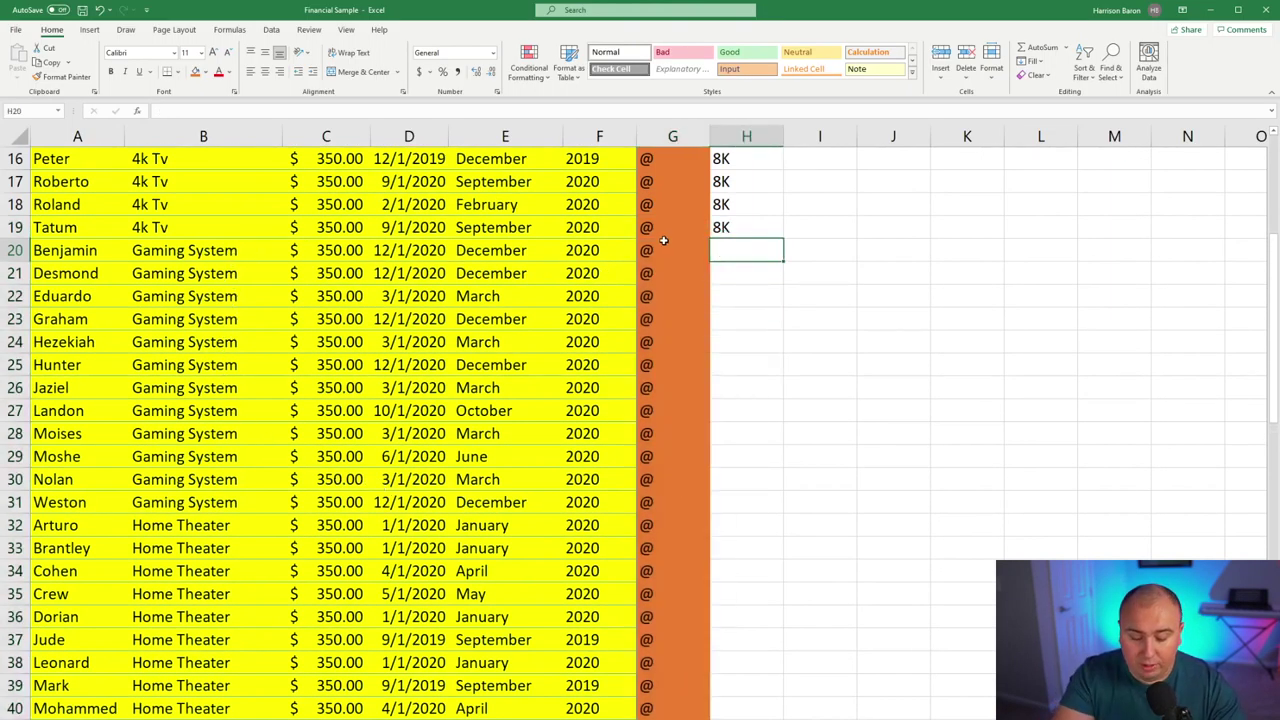
type("P4")
key("BackSpace")
type("s")
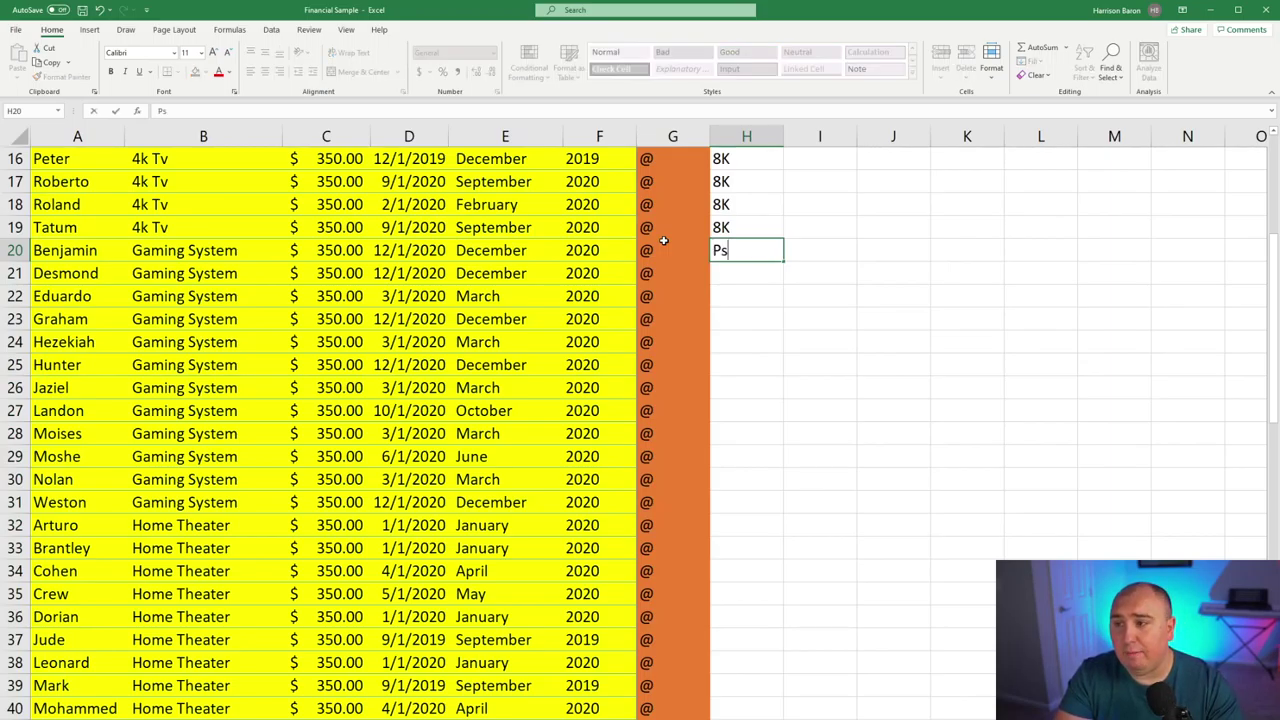
type("%")
key("BackSpace")
type("5 ")
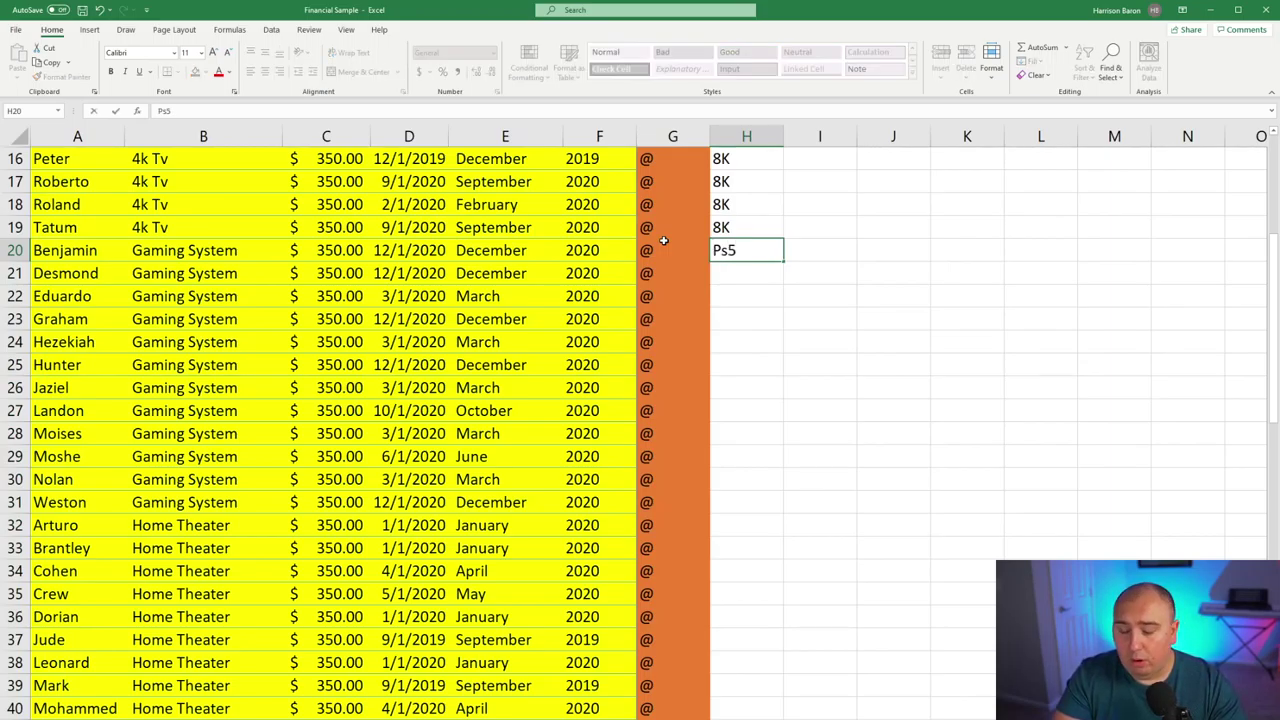
type("Xbox")
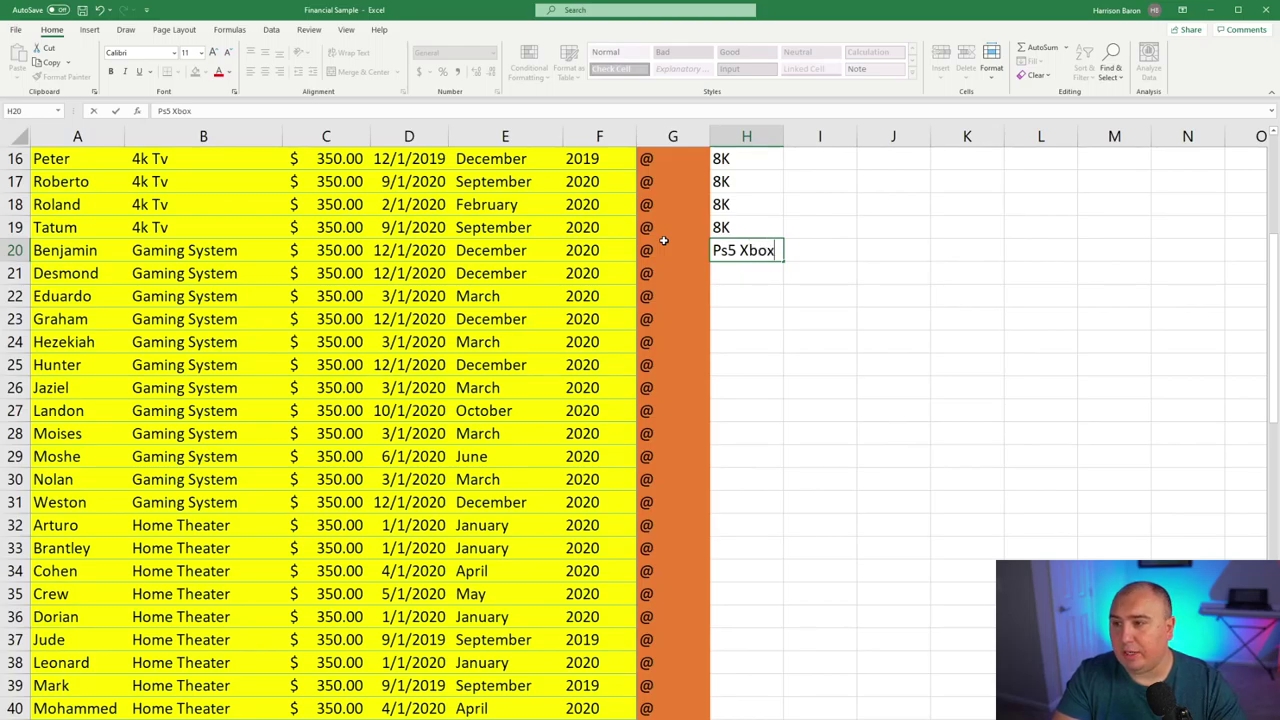
type(" 1")
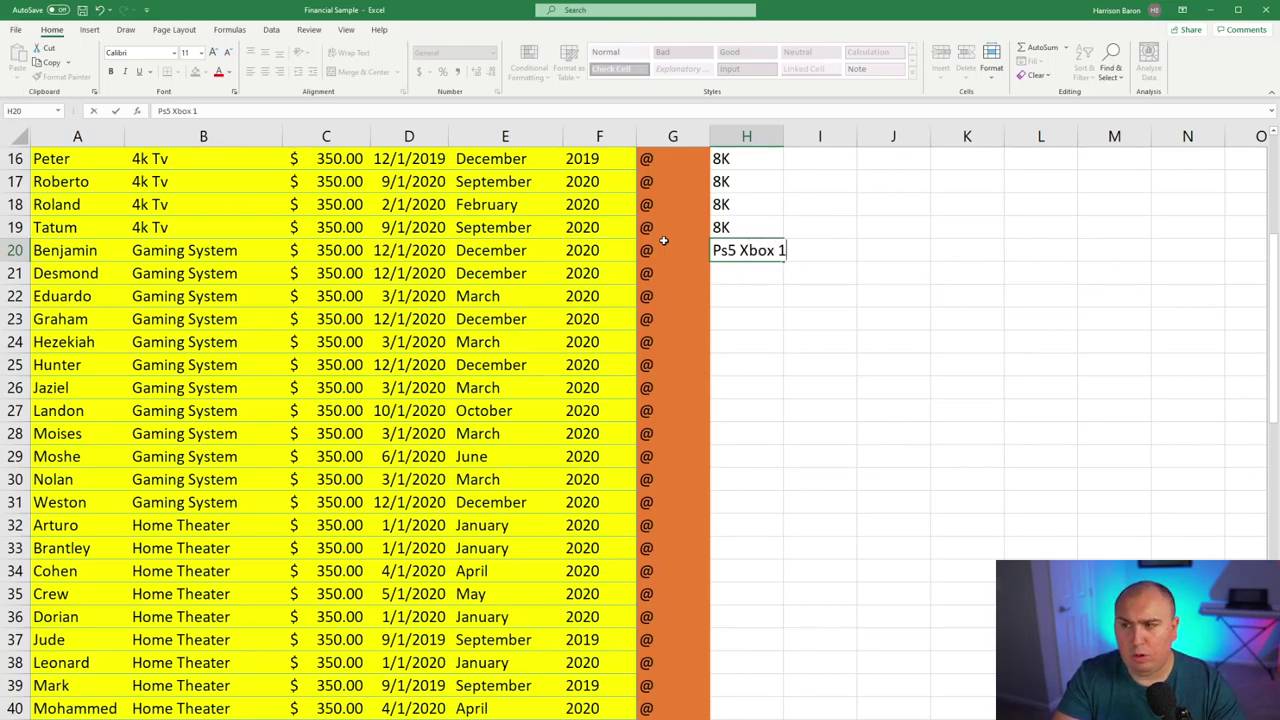
left_click(814, 308)
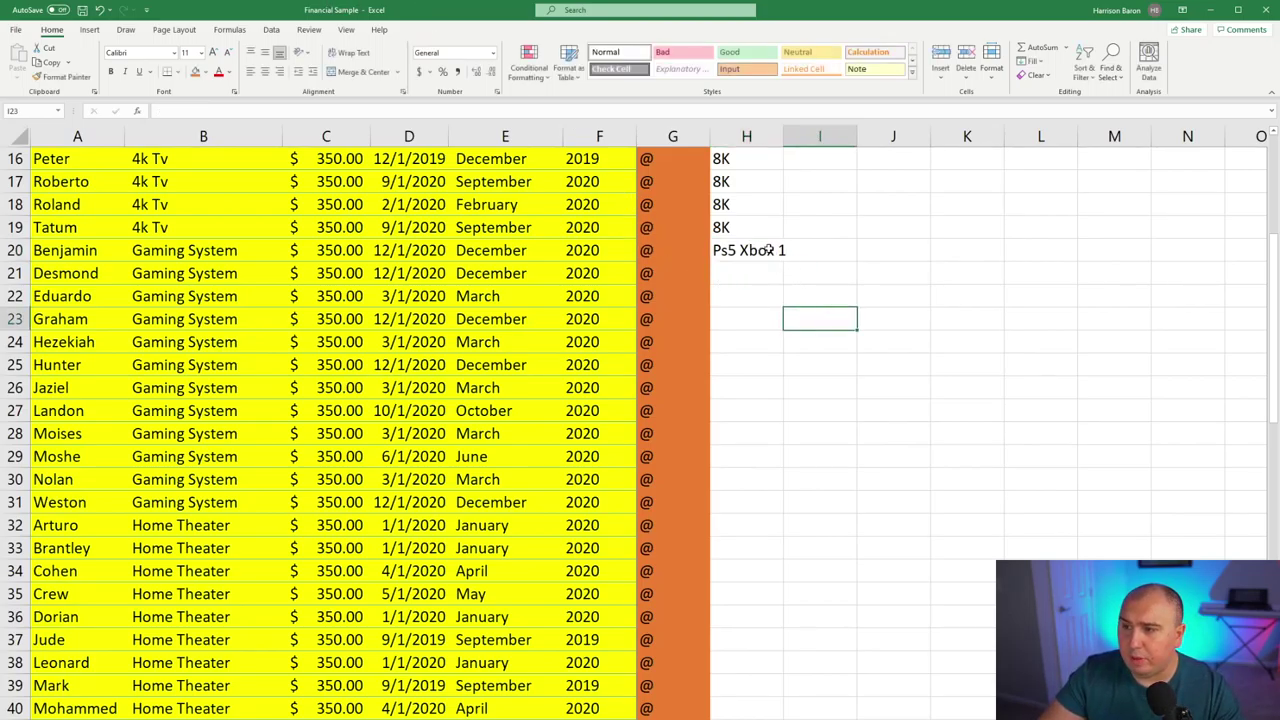
Widen column H slightly and extend "Ps5 Xbox 1" as a numbered series down through H31, ending at "Ps5 Xbox 12".
left_click(770, 250)
left_click_drag(779, 141, 787, 141)
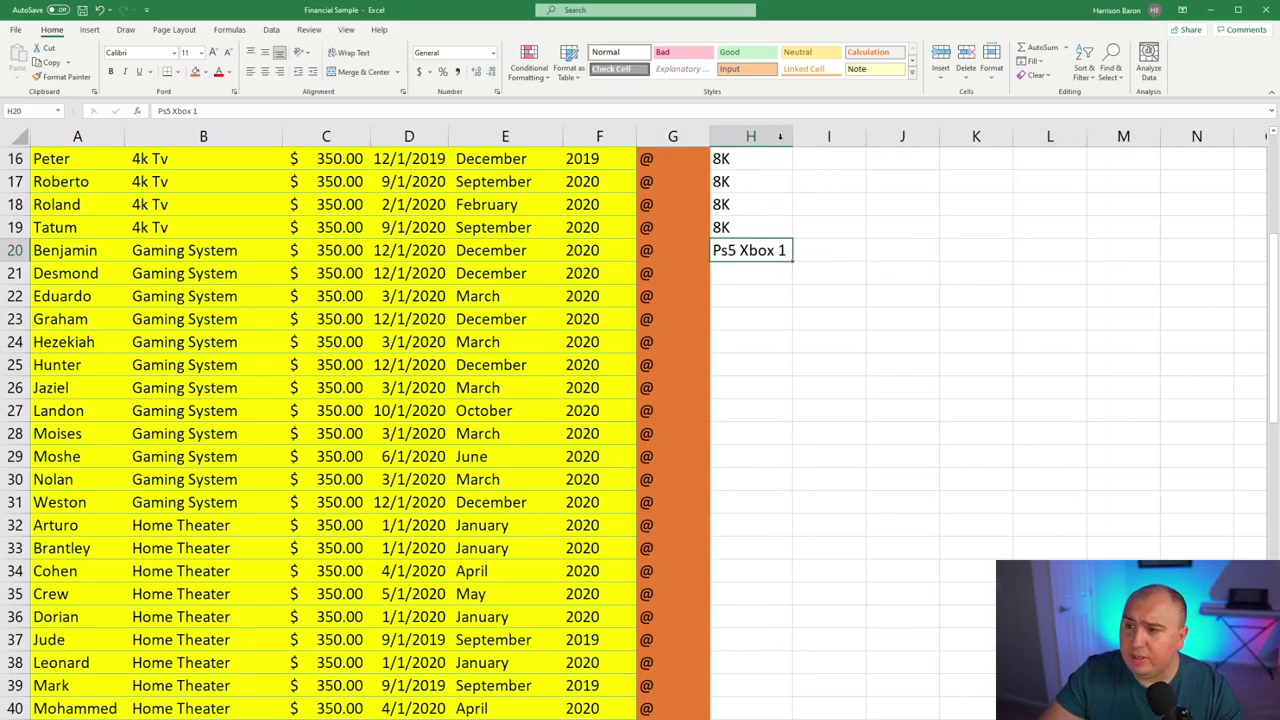
left_click(794, 267)
left_click(790, 256)
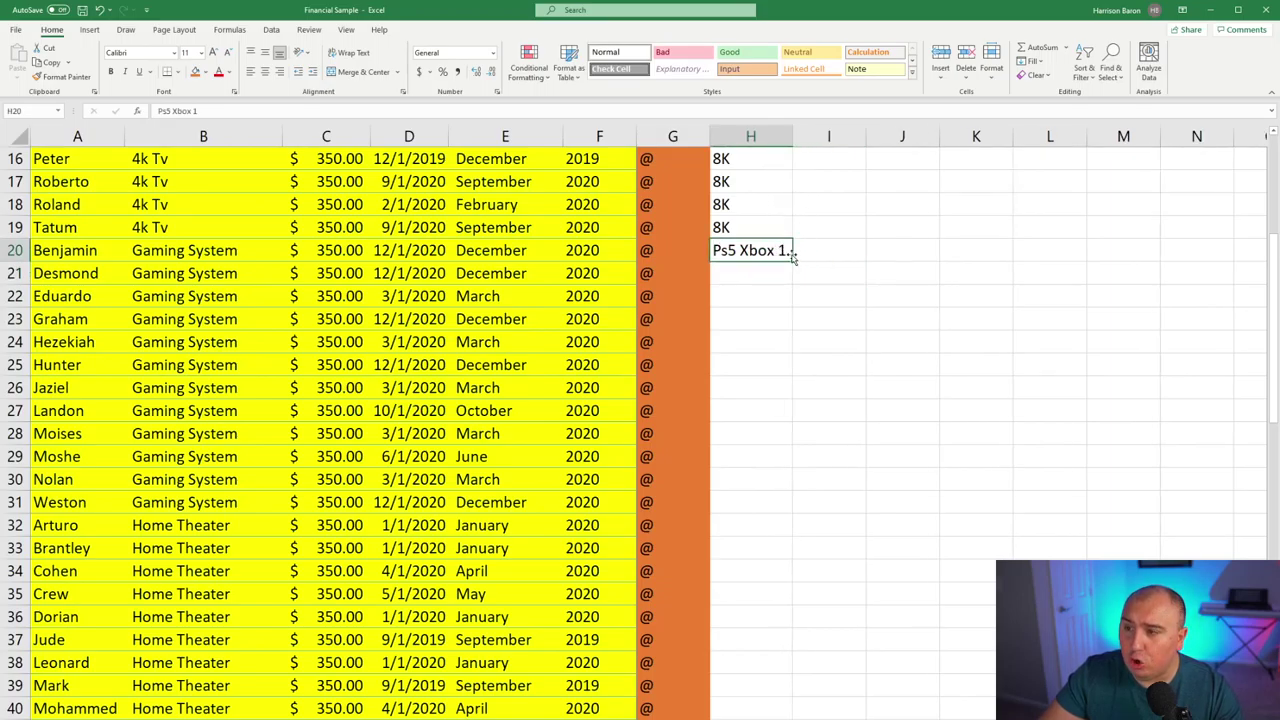
left_click_drag(792, 262, 787, 515)
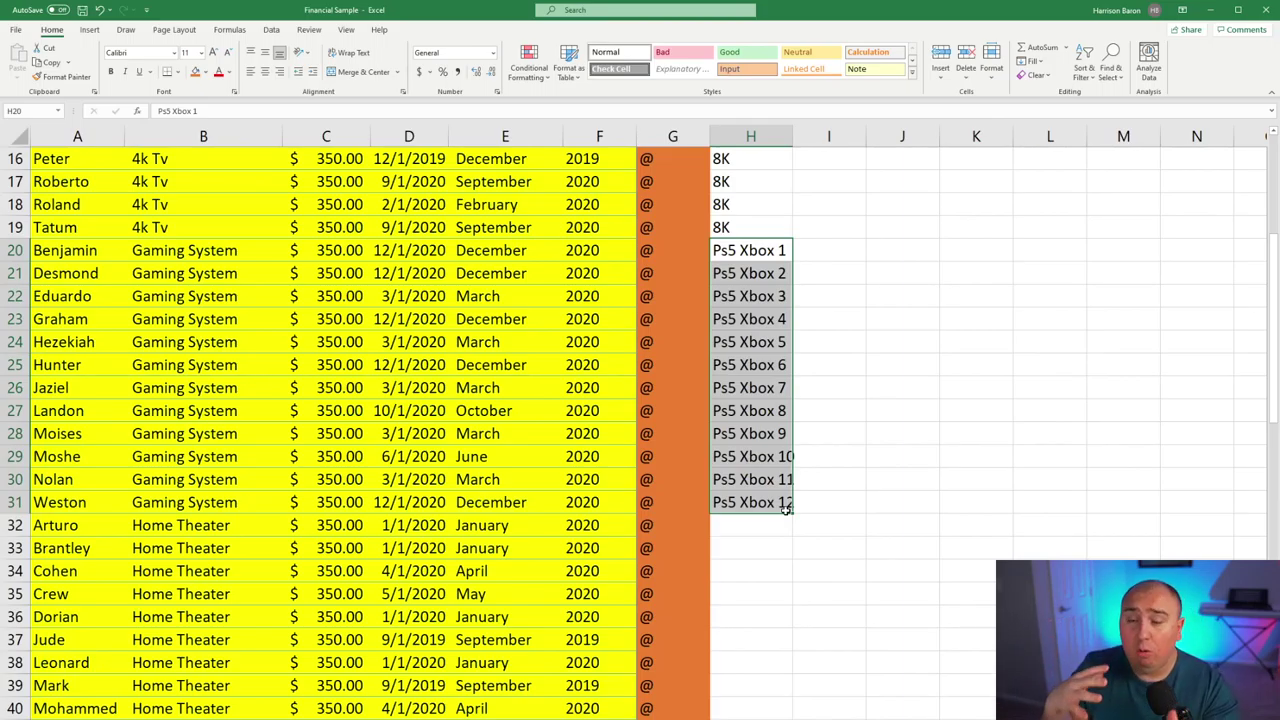
Select the Gaming System records in A20:F31.
left_click(825, 480)
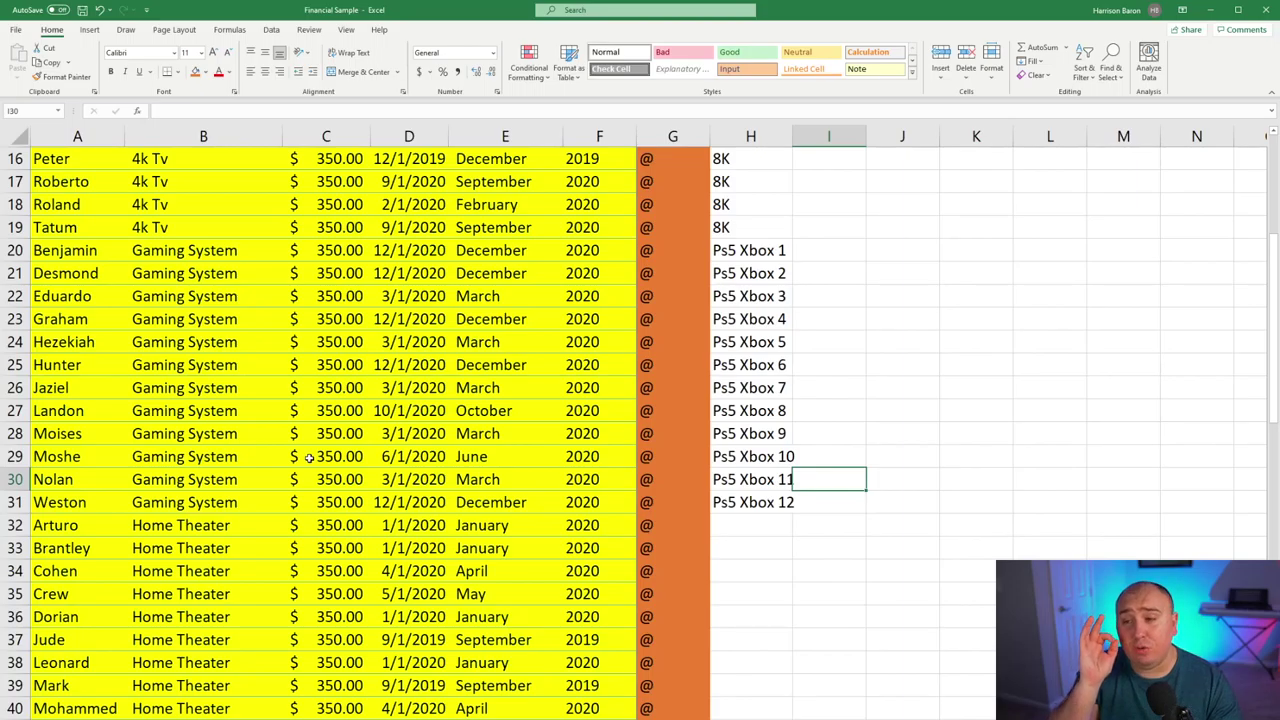
left_click_drag(78, 253, 612, 502)
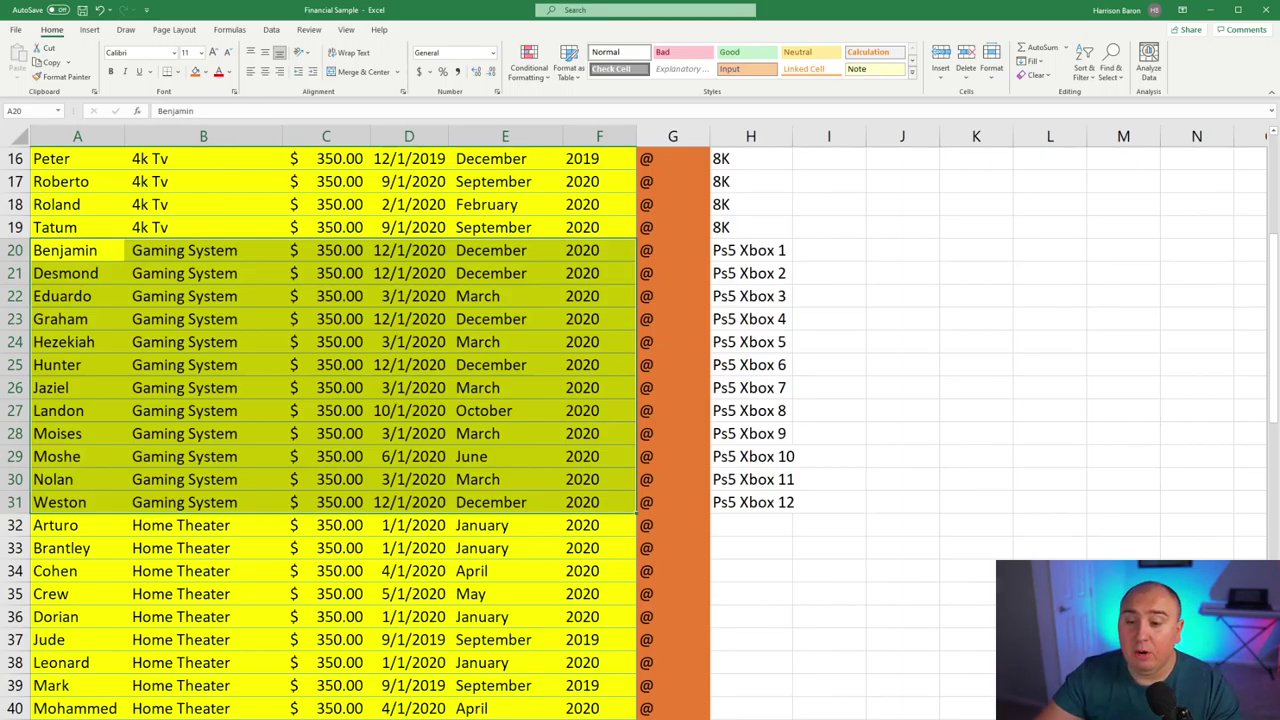
Switch to the full sales table and sort it by Sale Price from smallest to largest.
scroll(430, 548, "down", 4)
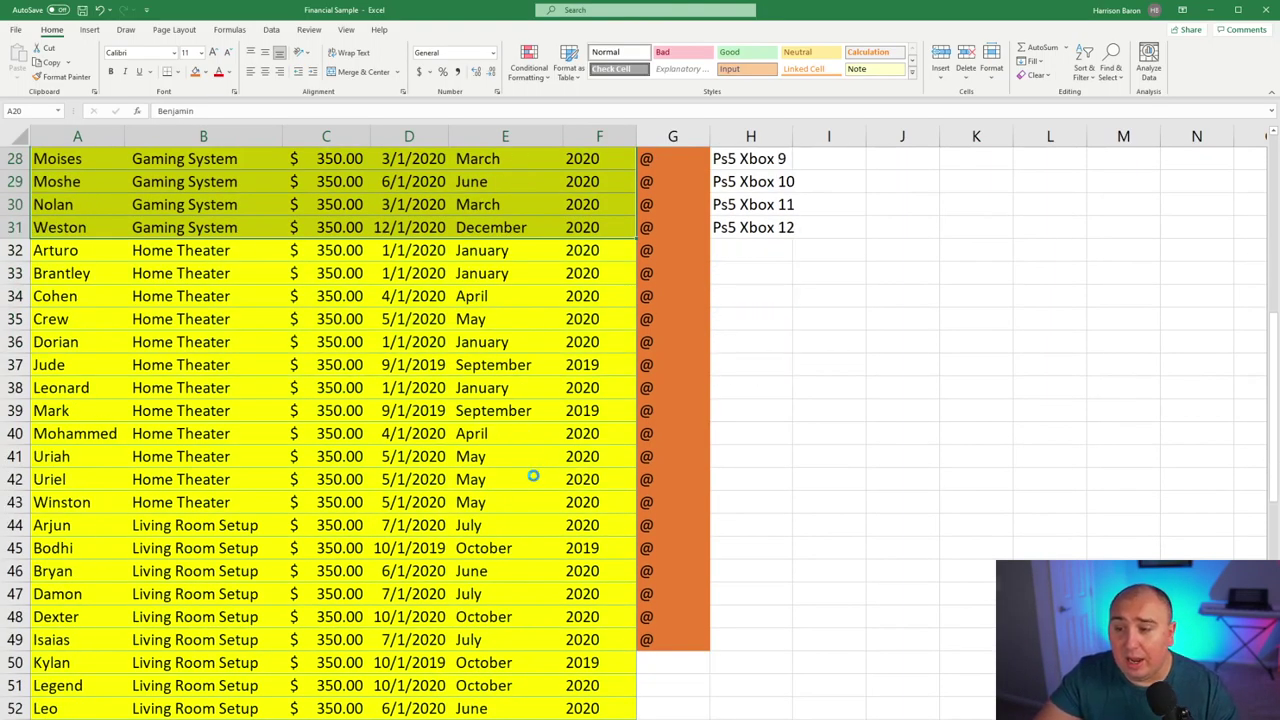
scroll(534, 474, "down", 1)
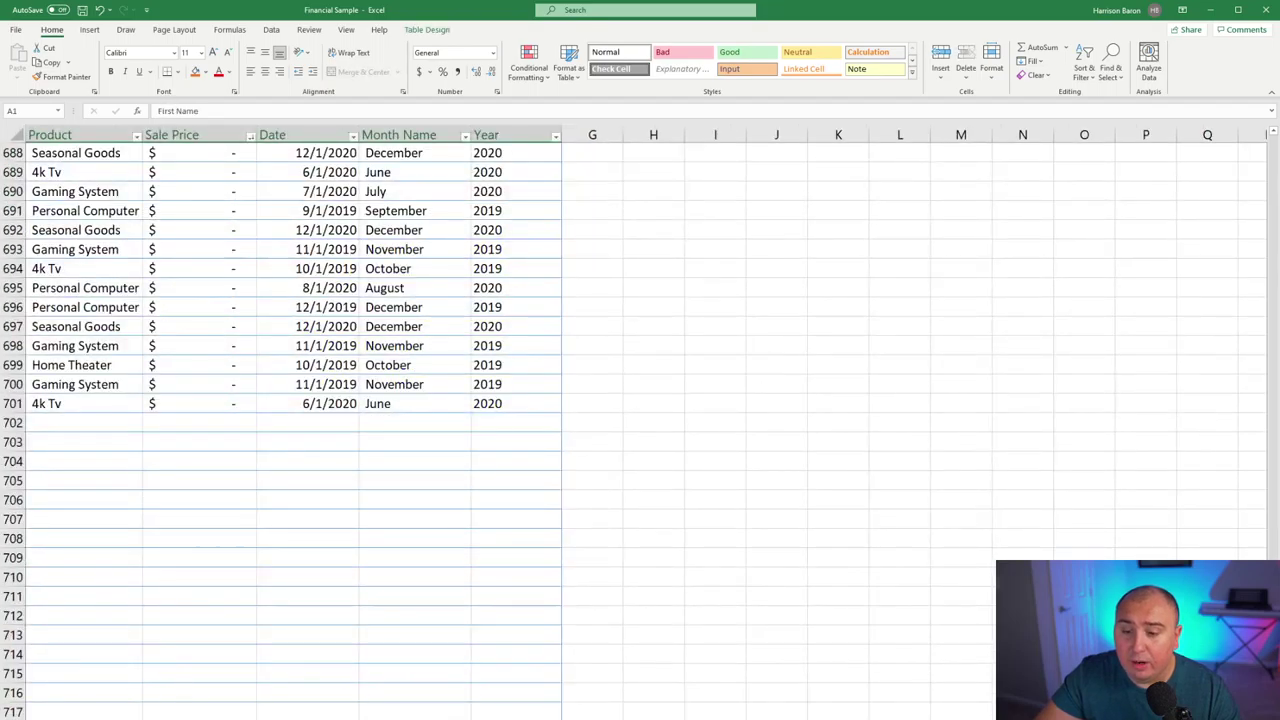
scroll(256, 510, "up", 20)
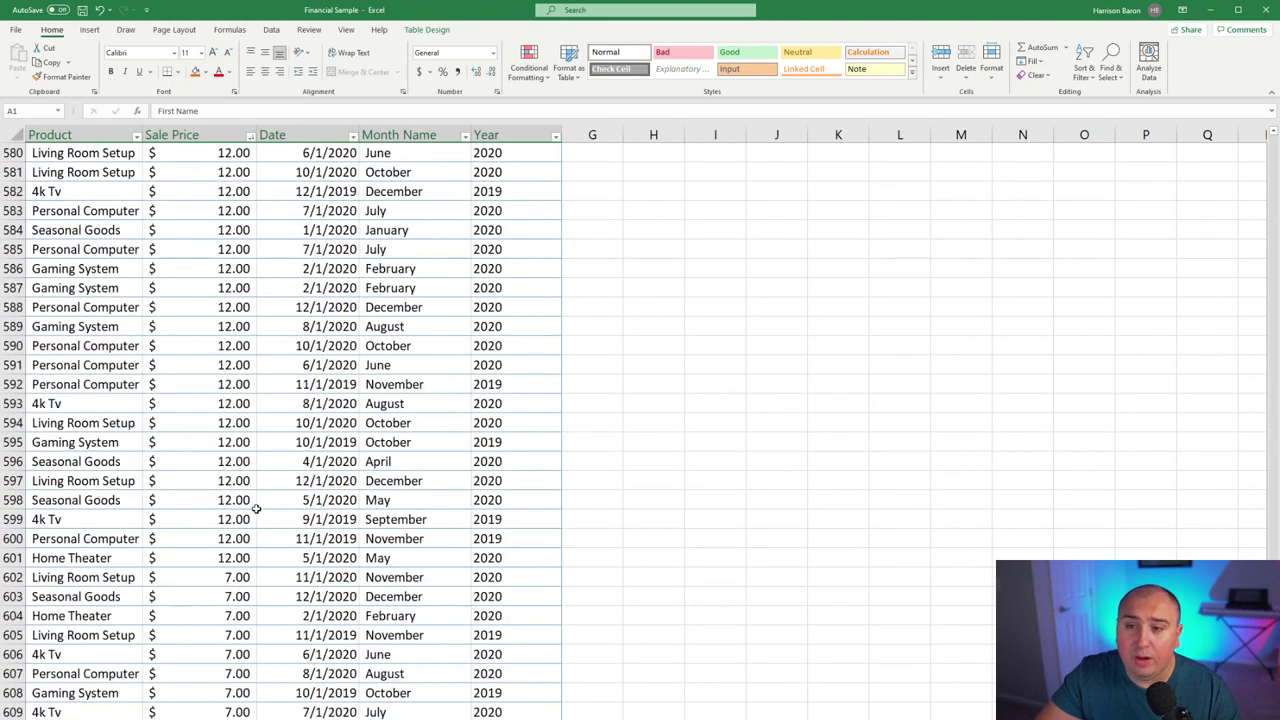
scroll(256, 510, "down", 20)
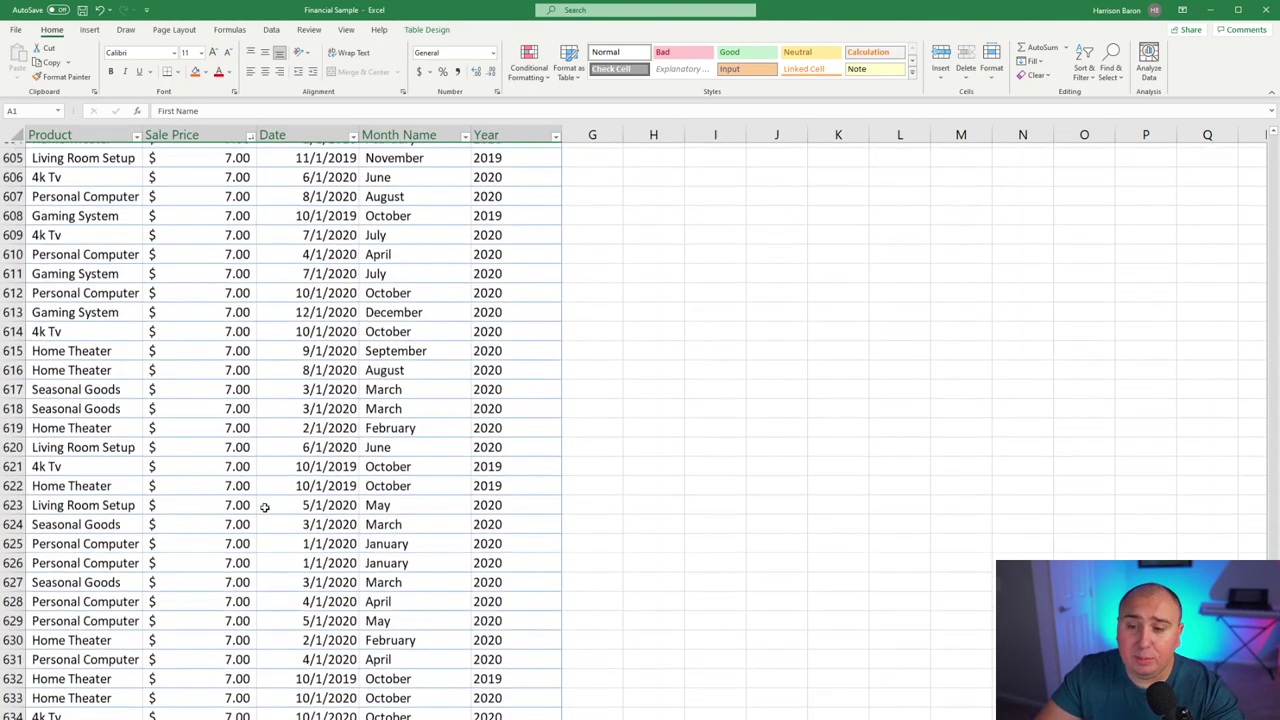
scroll(172, 338, "up", 1)
scroll(197, 340, "down", 6)
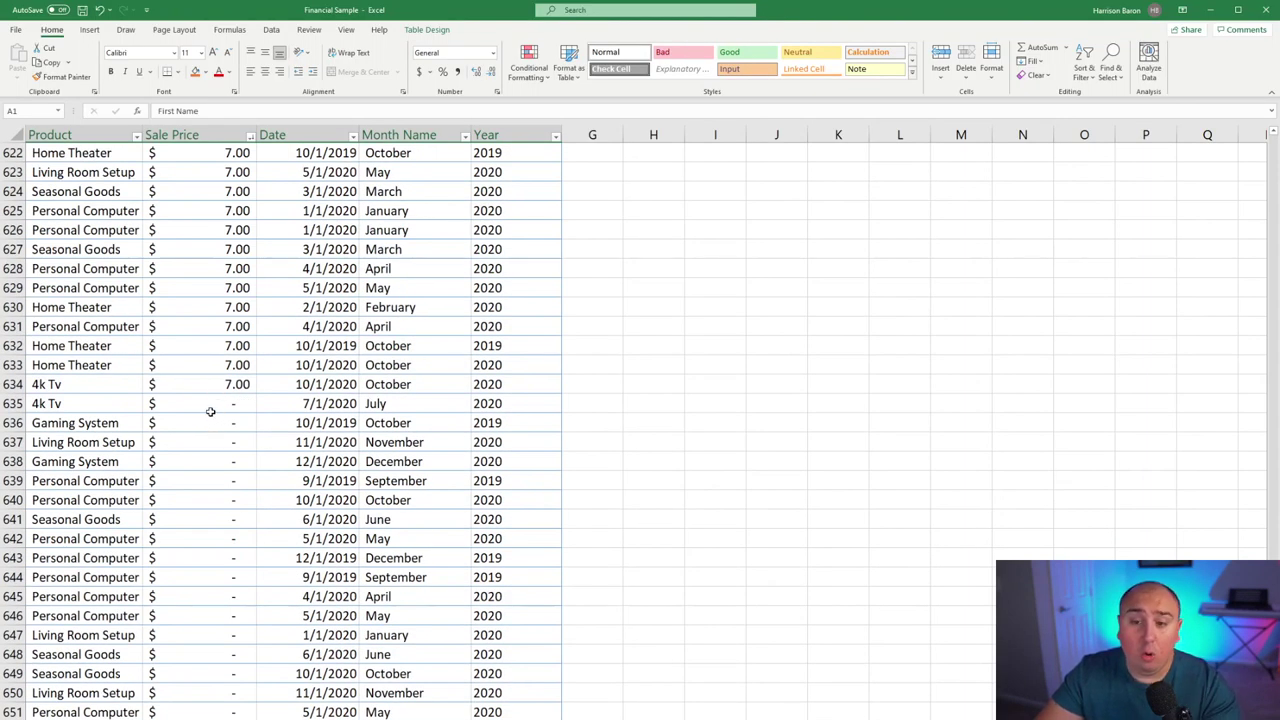
left_click(205, 406)
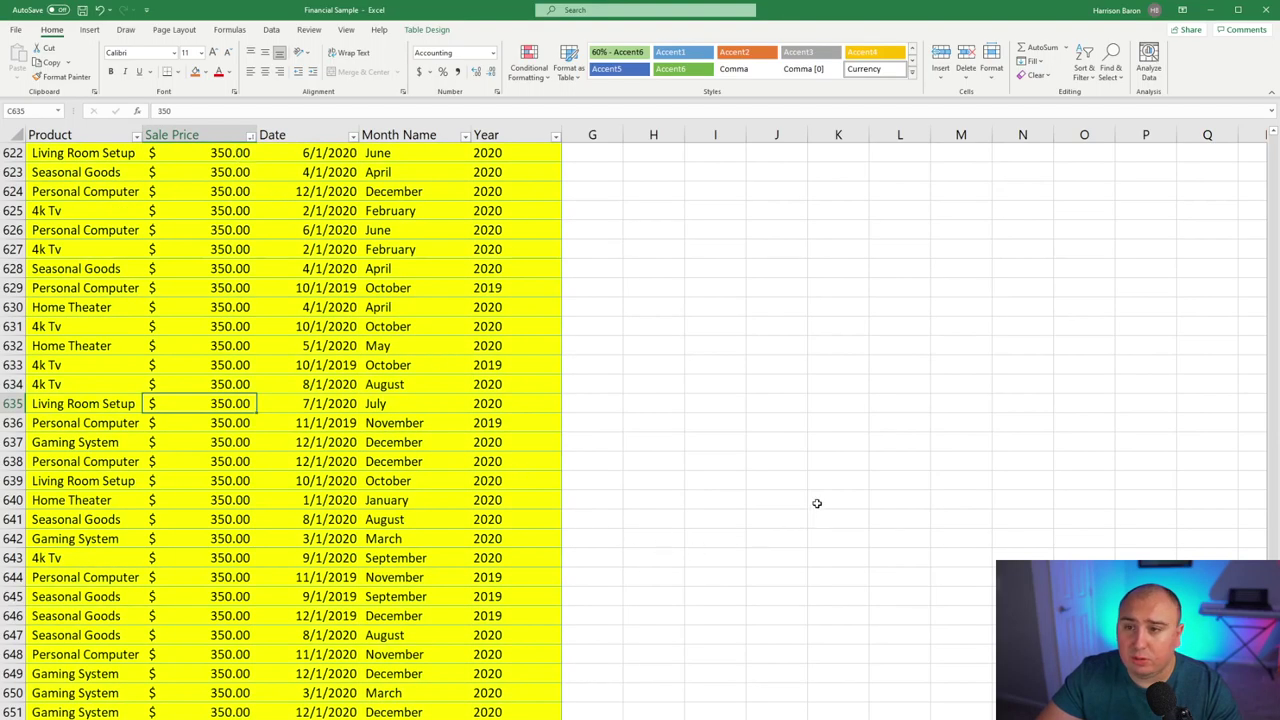
scroll(829, 474, "up", 20)
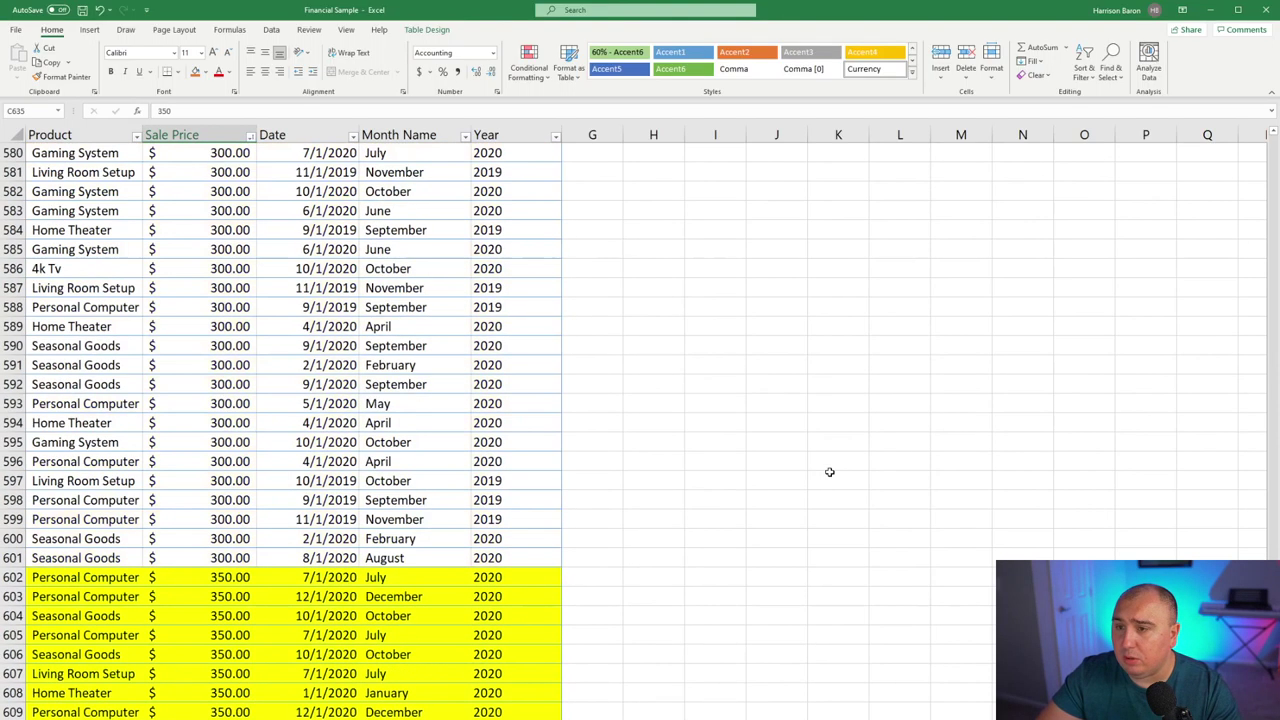
scroll(829, 474, "up", 20)
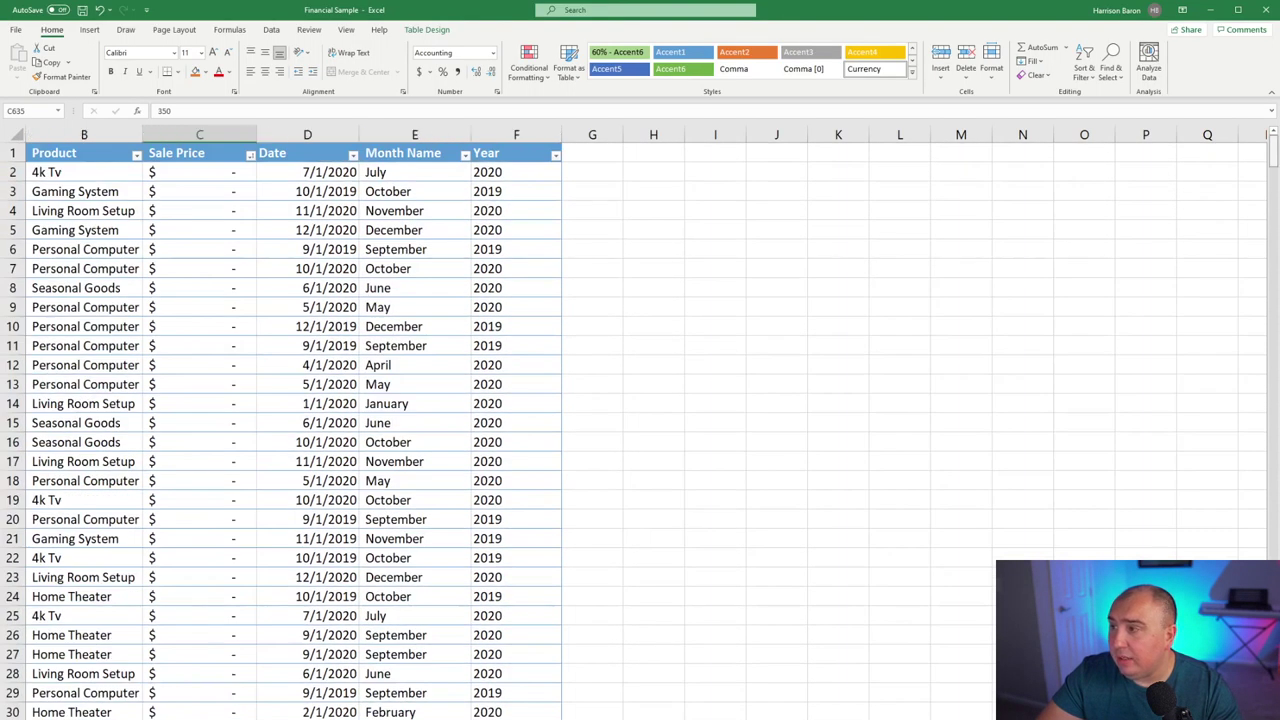
left_click(218, 300)
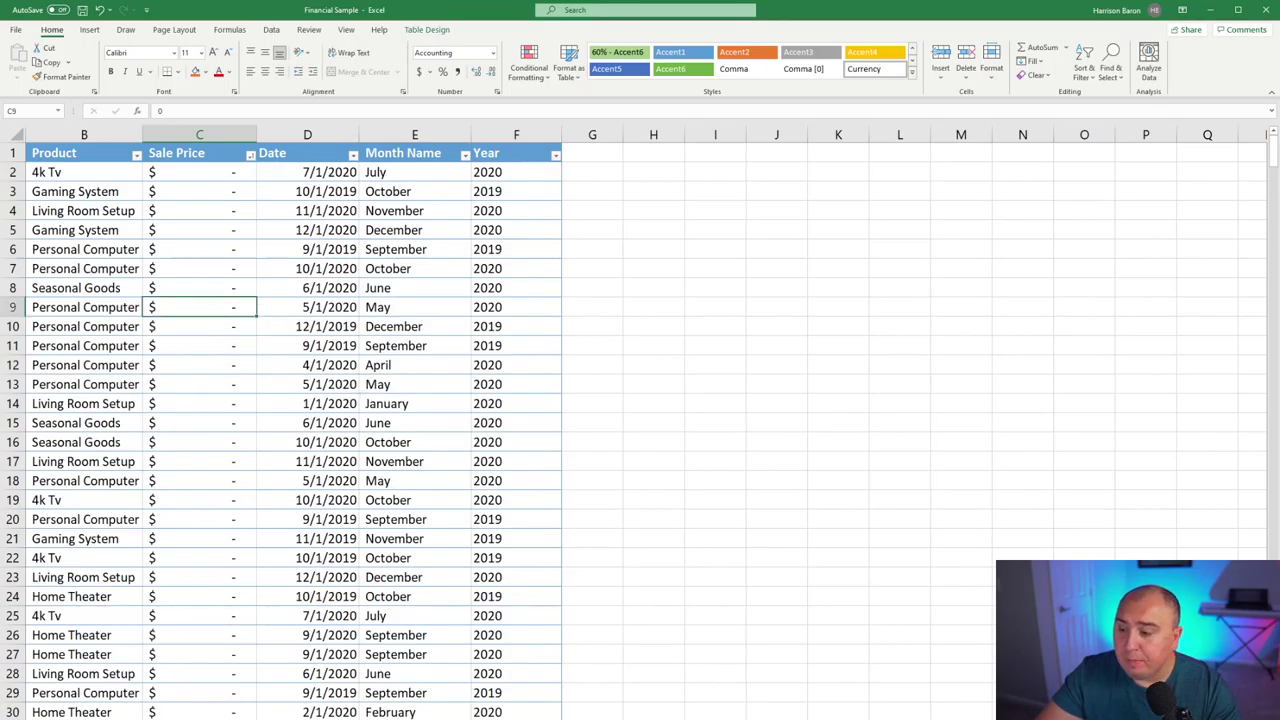
key("ctrl+z")
left_click(98, 193)
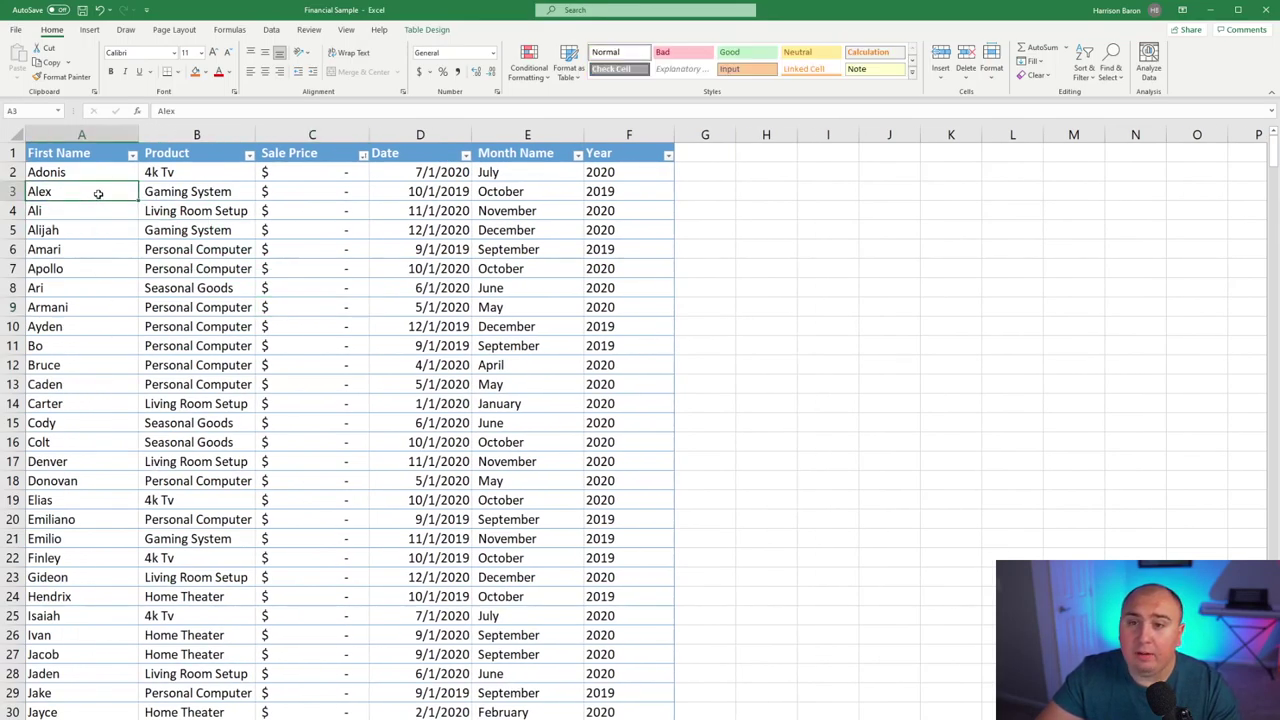
left_click(104, 211)
left_click(105, 232)
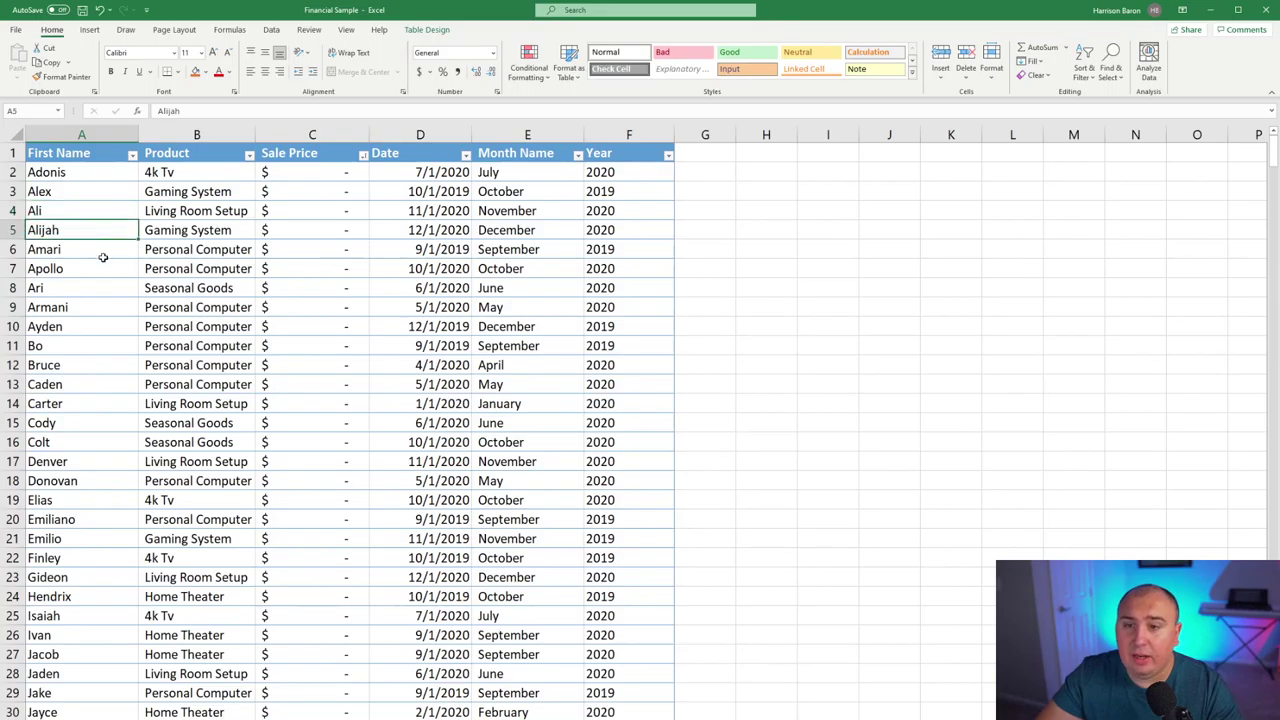
left_click(102, 253)
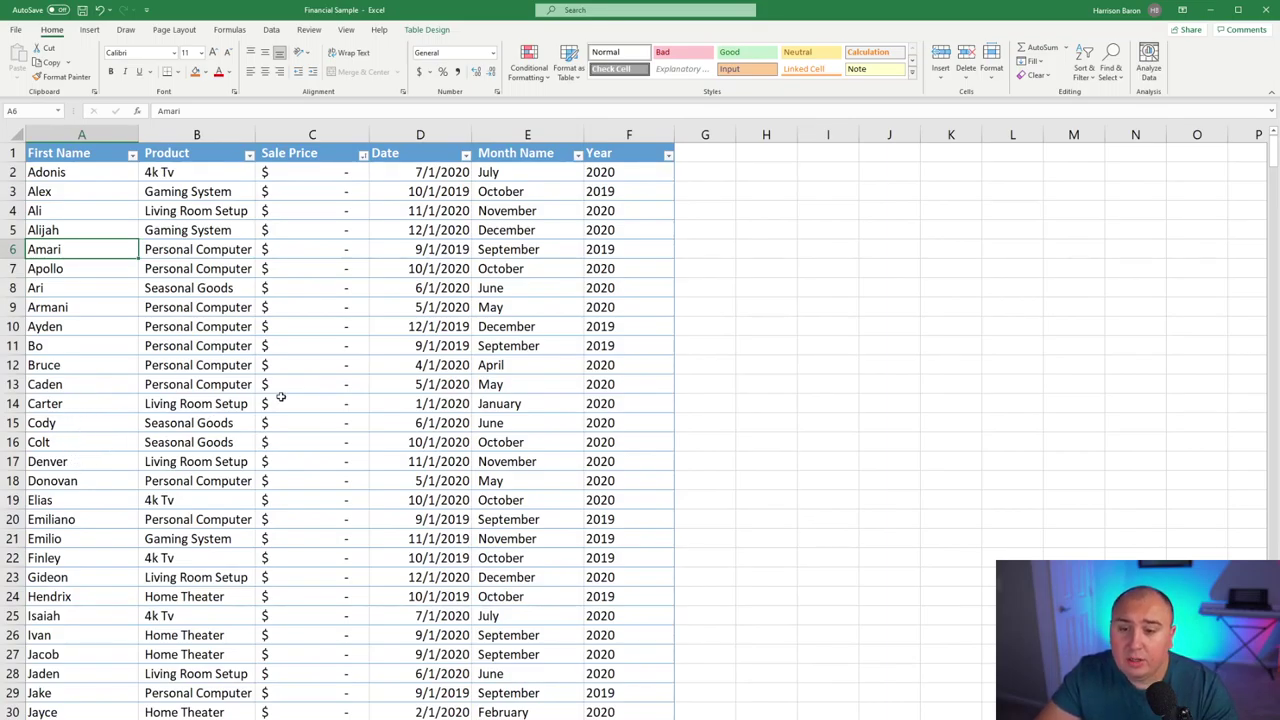
left_click(460, 302)
left_click_drag(284, 178, 291, 405)
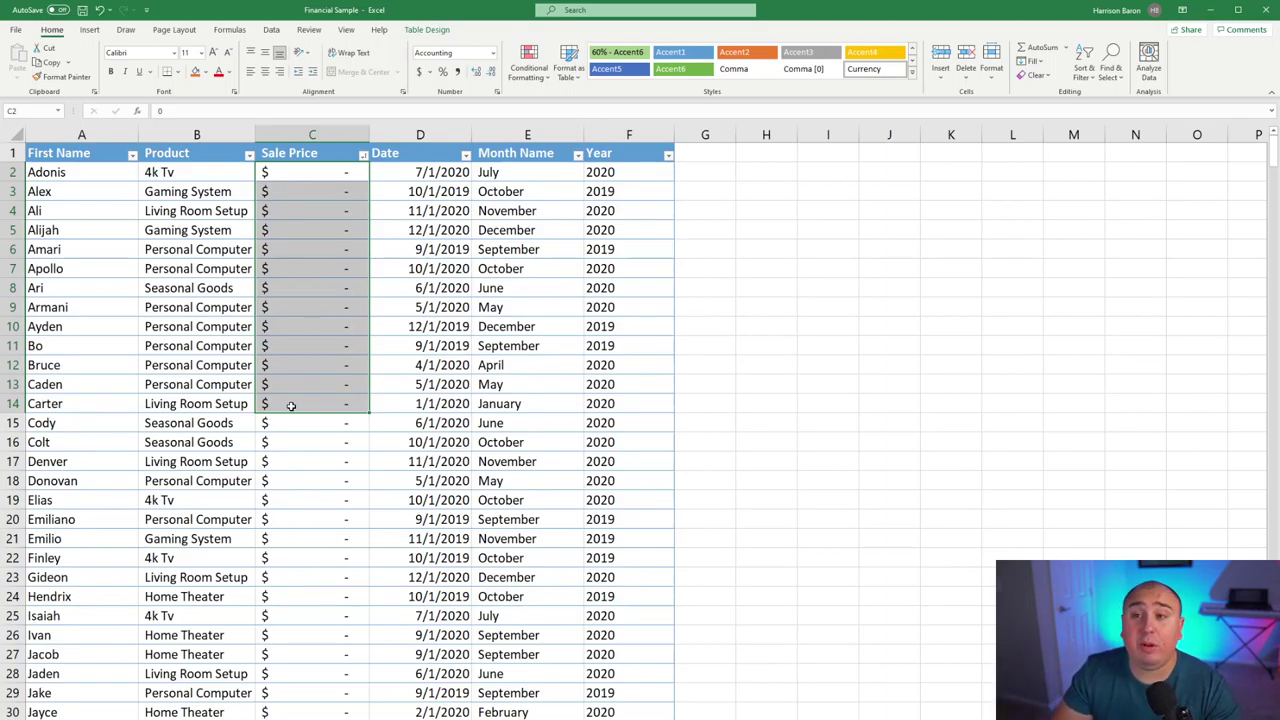
left_click(666, 405)
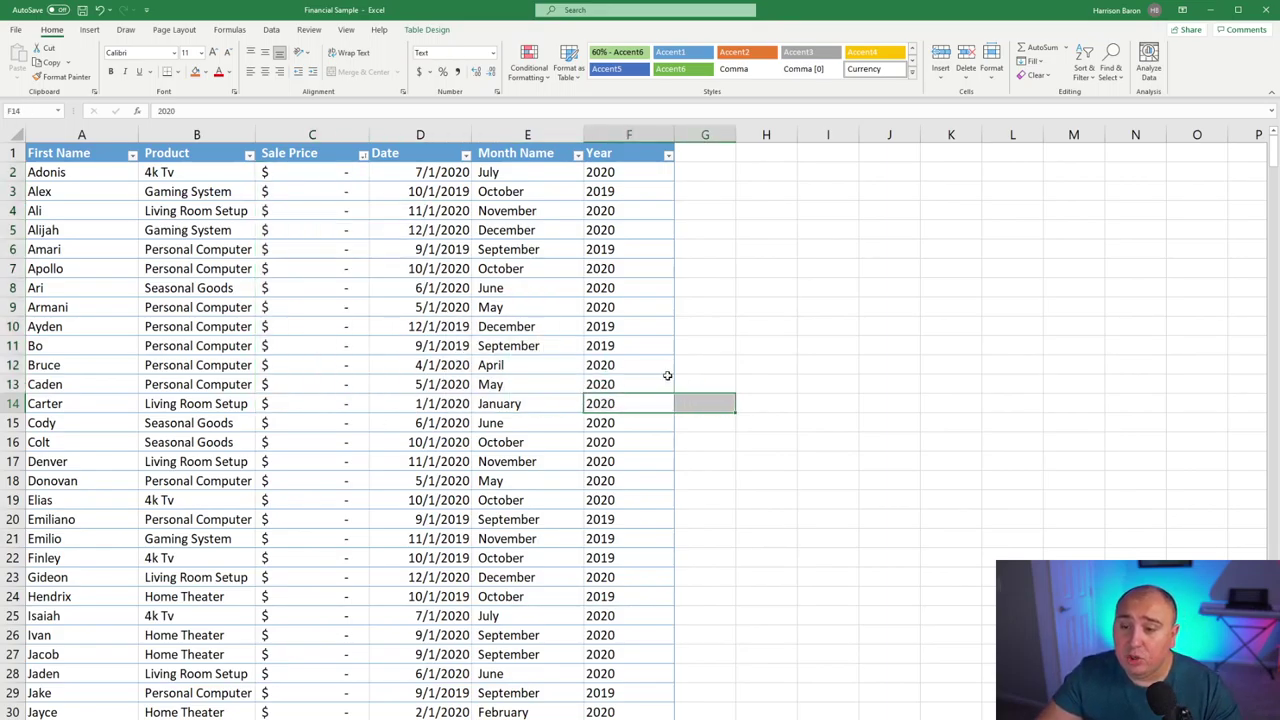
left_click_drag(339, 178, 294, 257)
left_click(107, 194)
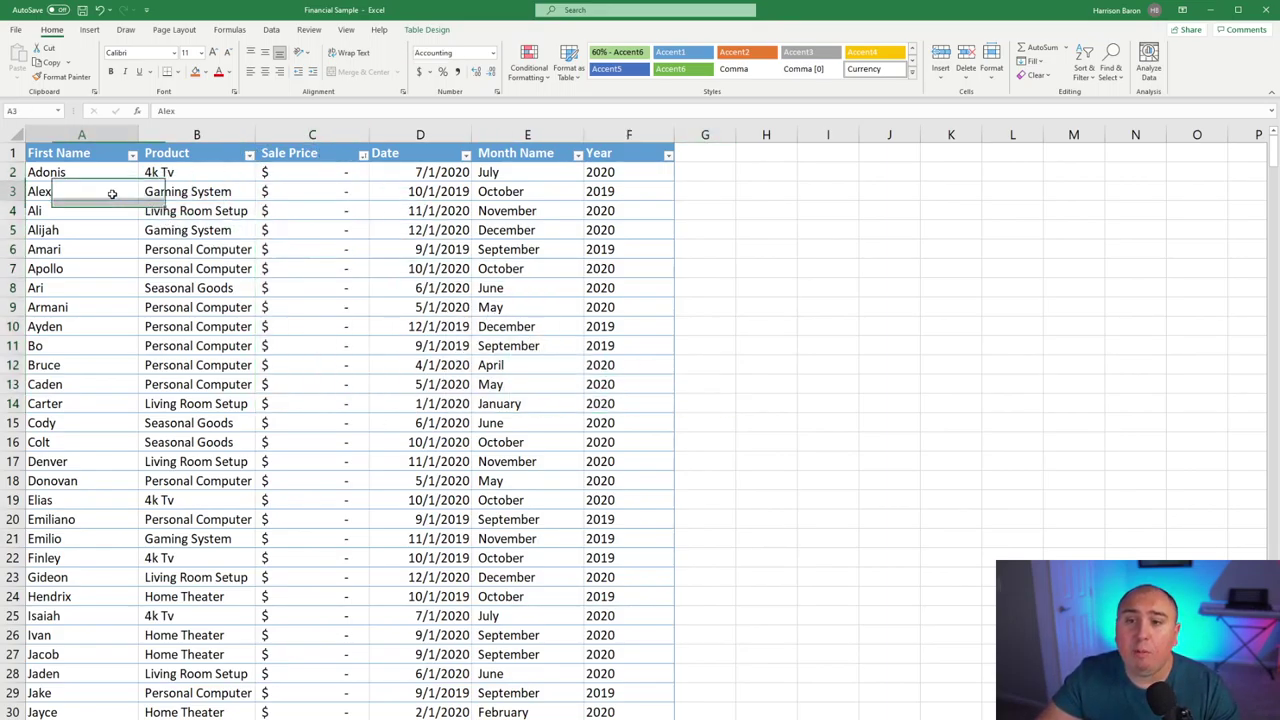
left_click(221, 194)
left_click(206, 174)
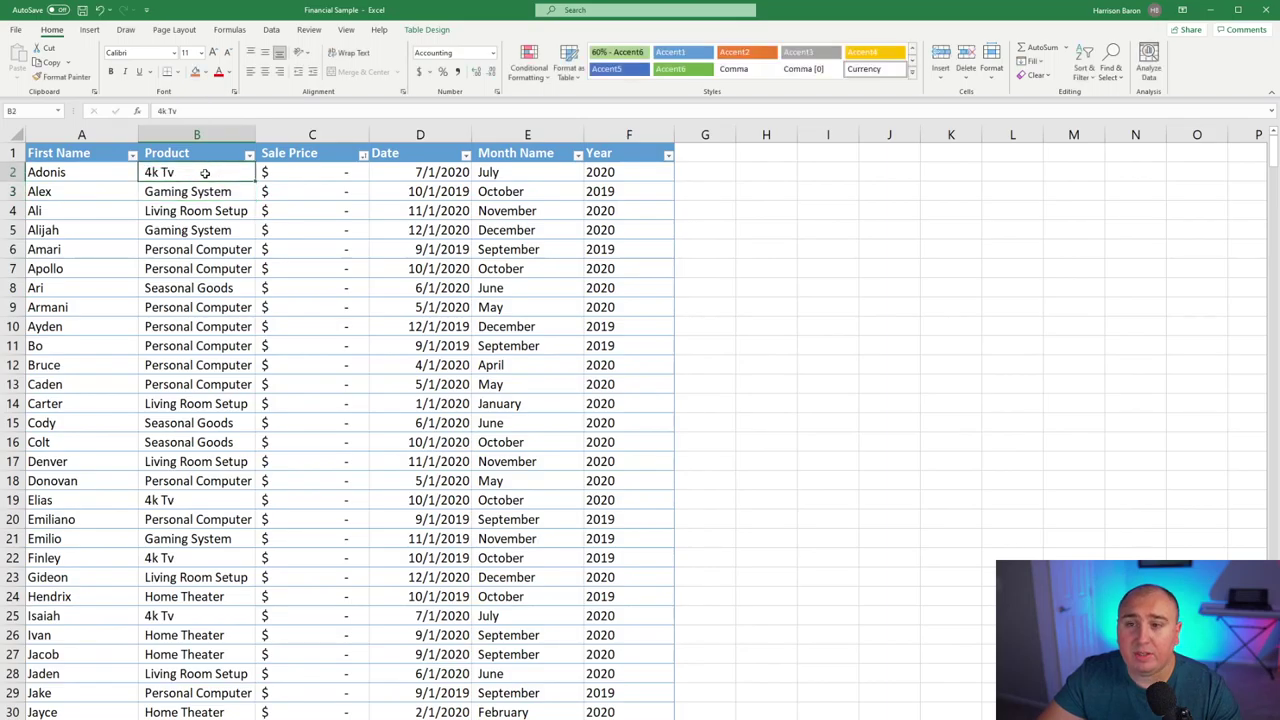
Copy the records with a zero Sale Price in A2:F68 into a new blank sheet, starting at A1.
left_click_drag(115, 175, 588, 580)
key("ctrl+c")
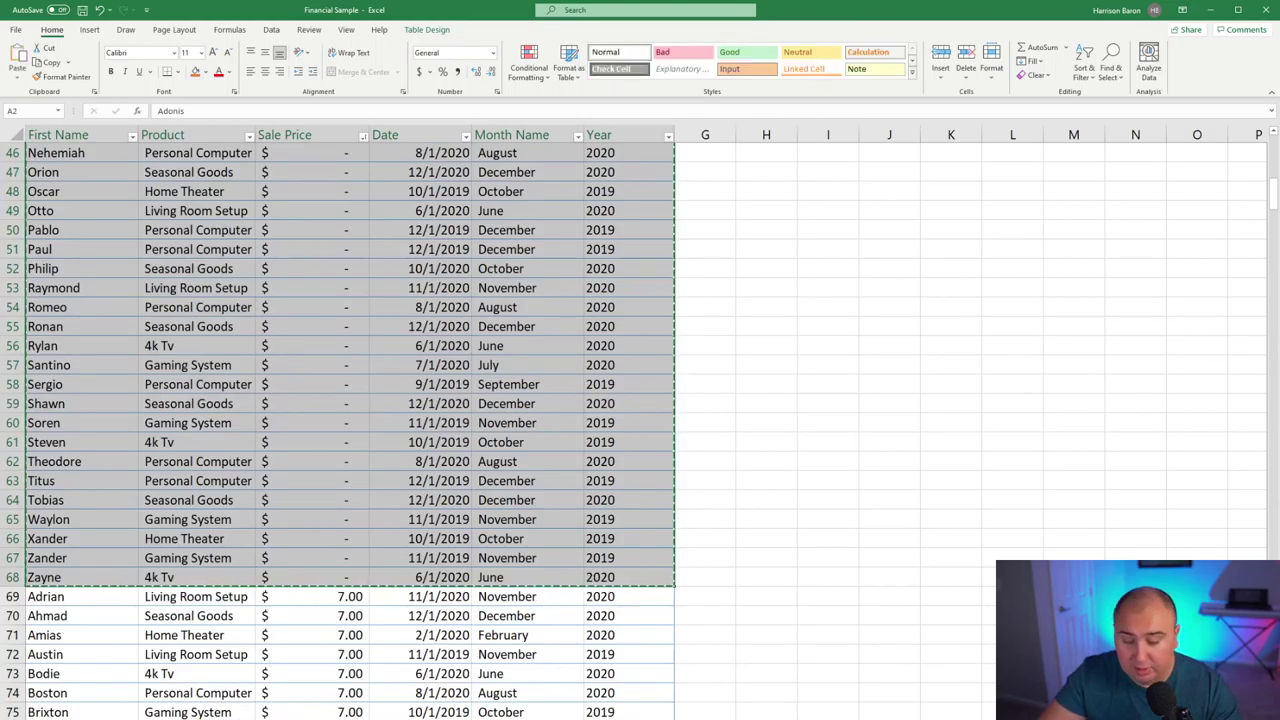
key("shift+F11")
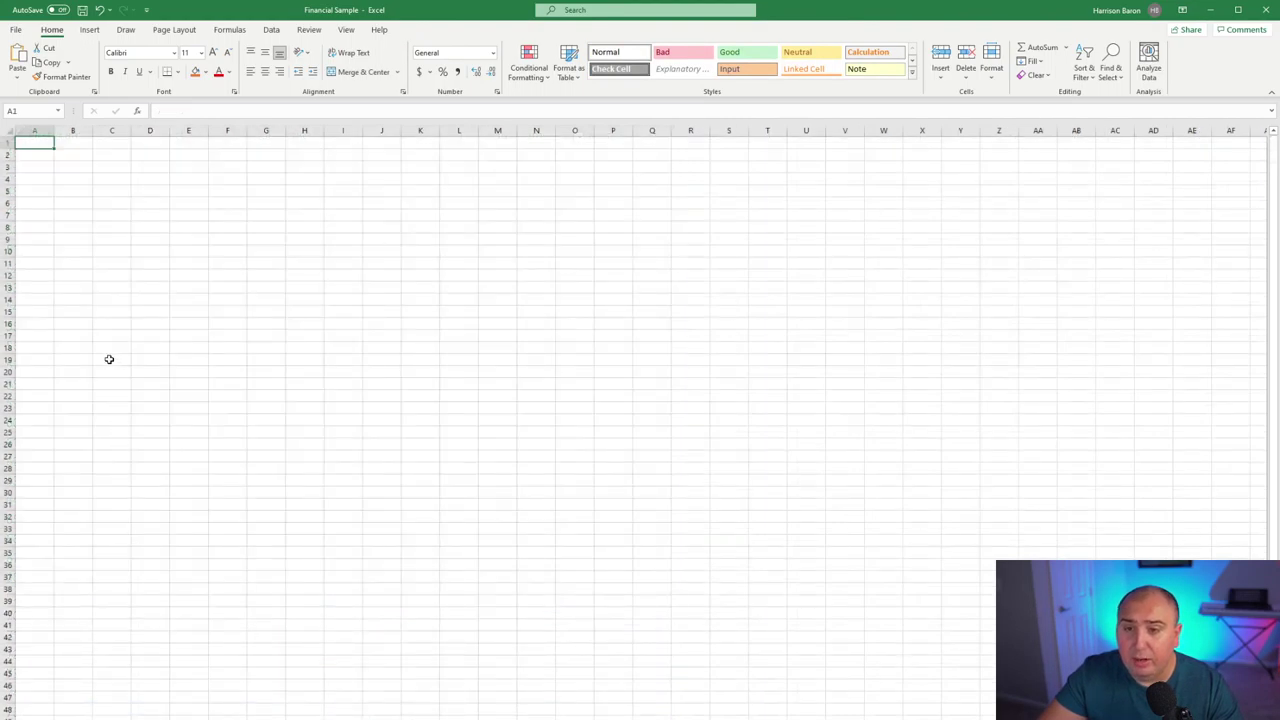
key("ctrl+v")
Fit the widths of columns A through F to their contents on the new sheet.
left_click(280, 226)
double_click(170, 129)
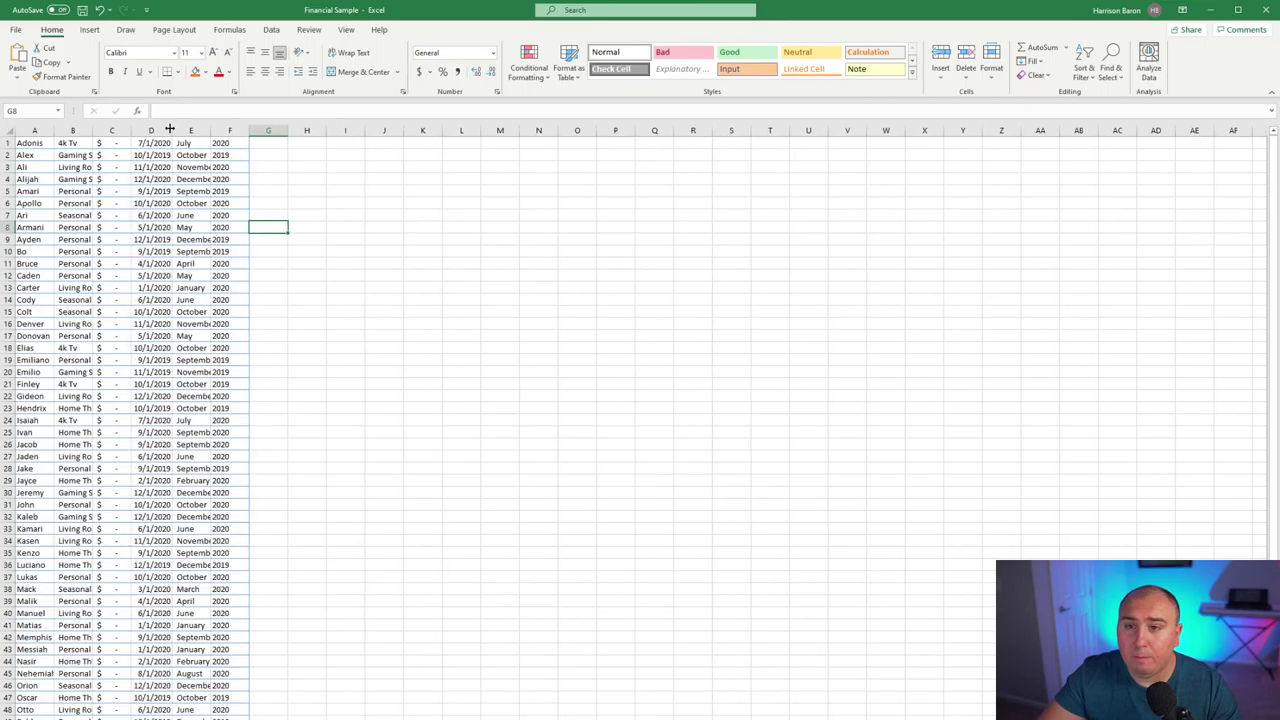
double_click(131, 130)
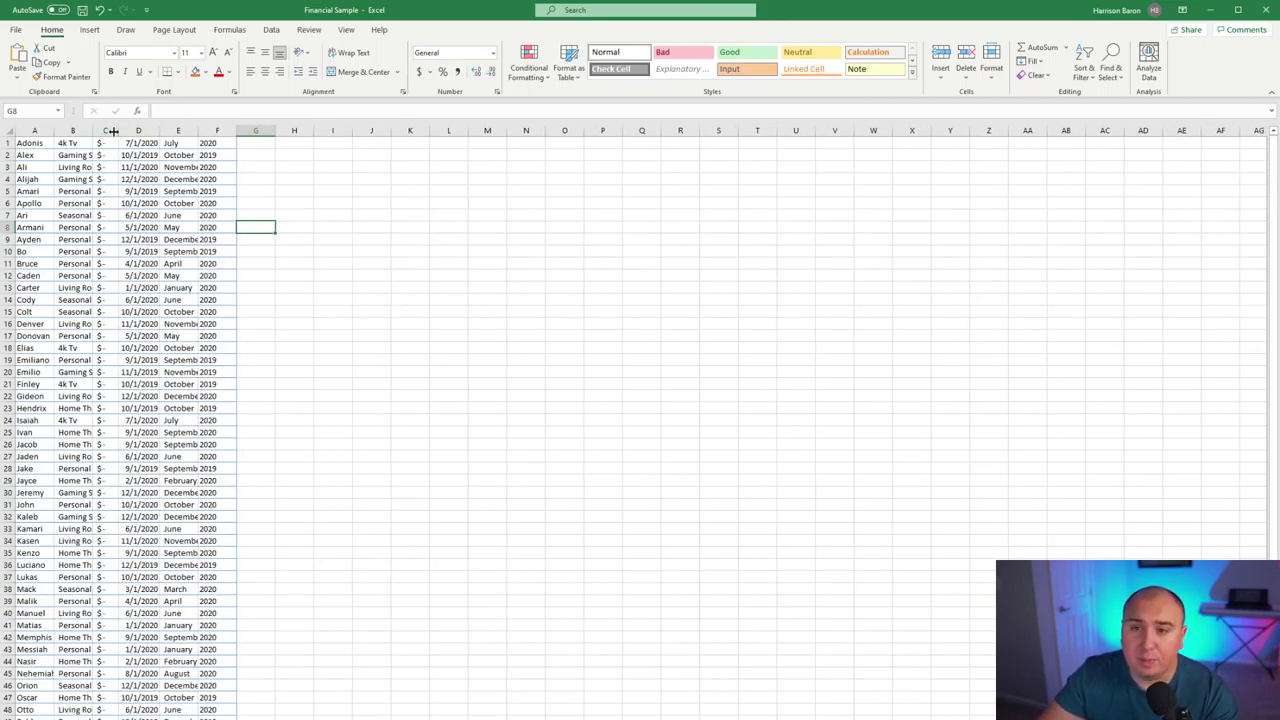
double_click(93, 129)
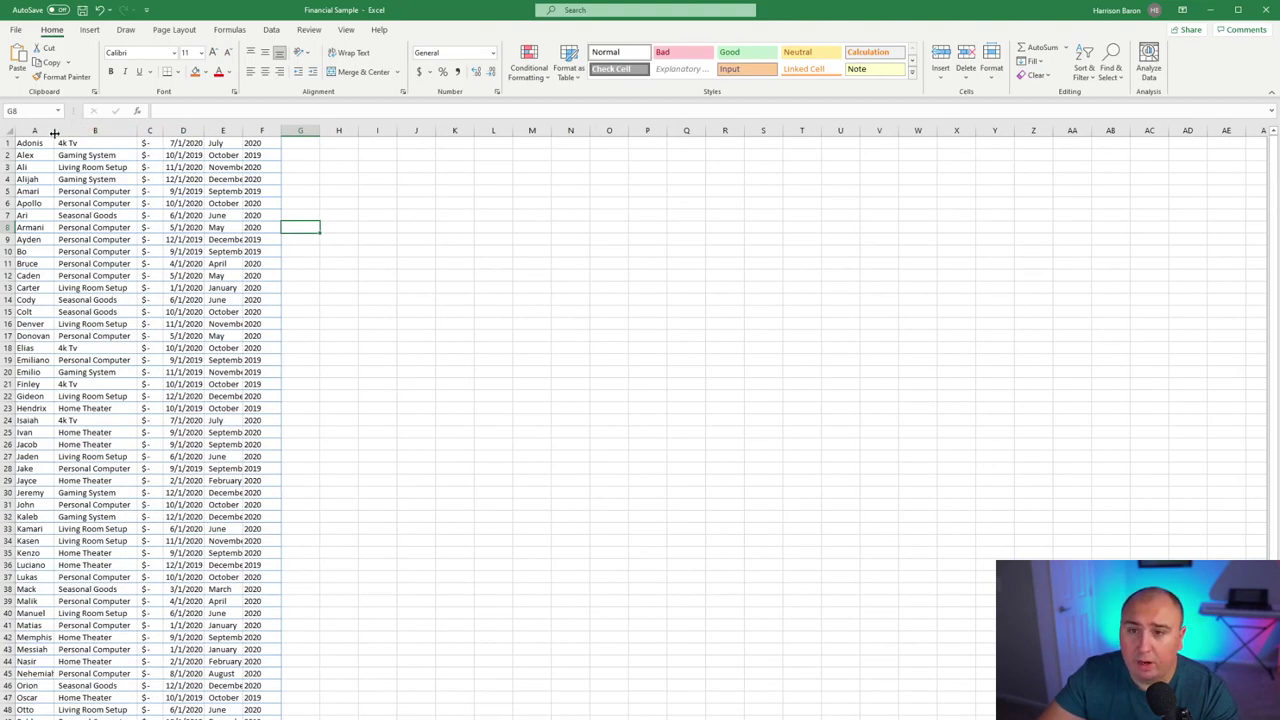
double_click(55, 131)
double_click(247, 131)
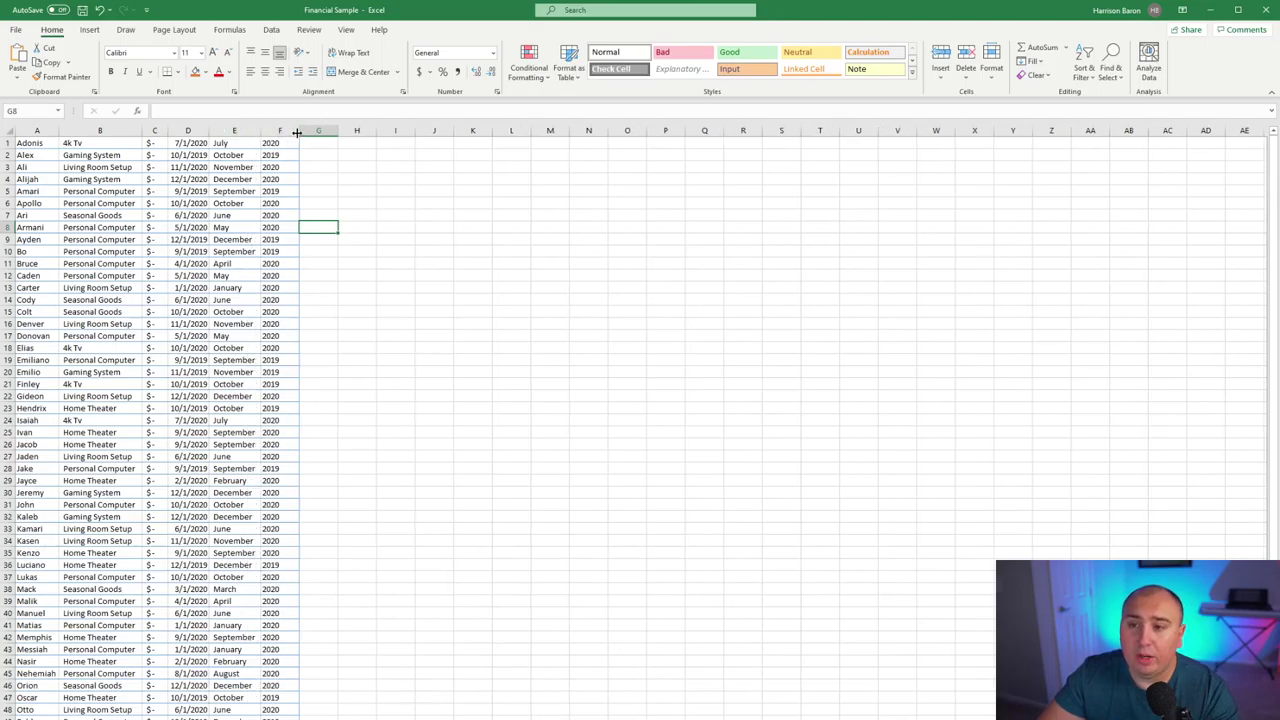
double_click(297, 131)
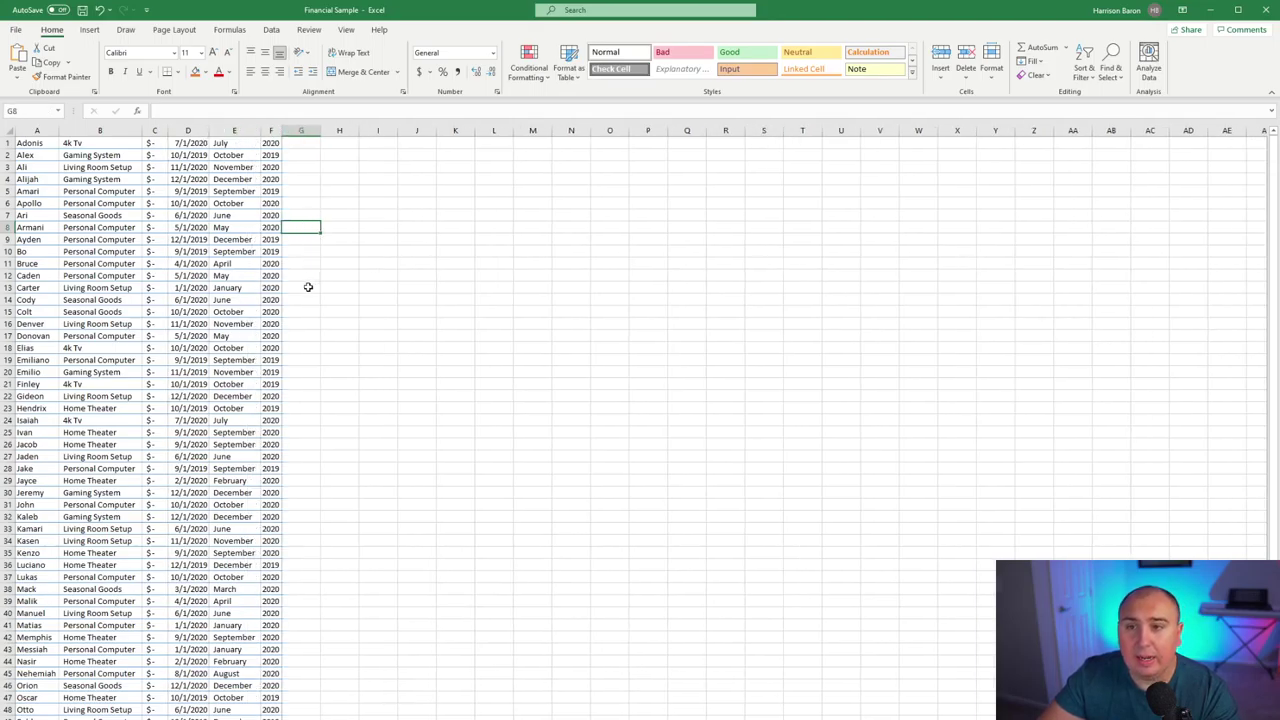
Sort the copied zero-price records by product in column B, from A to Z.
left_click(129, 130)
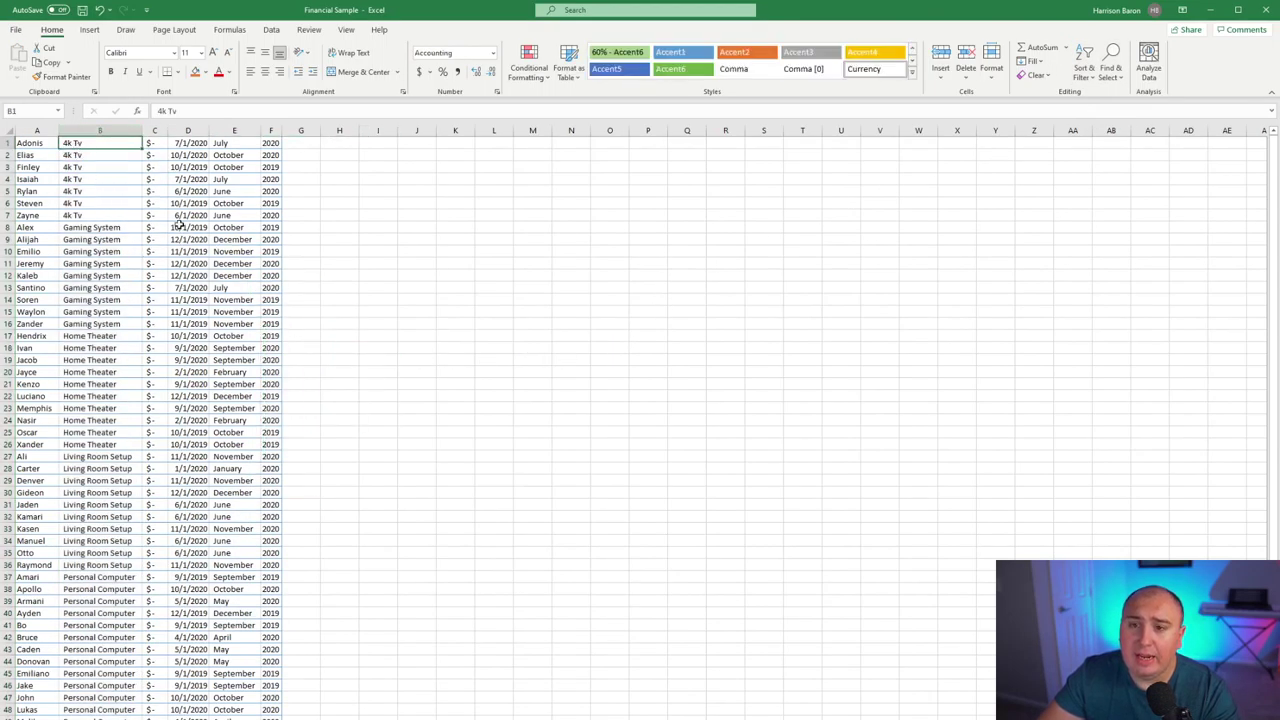
left_click(150, 203)
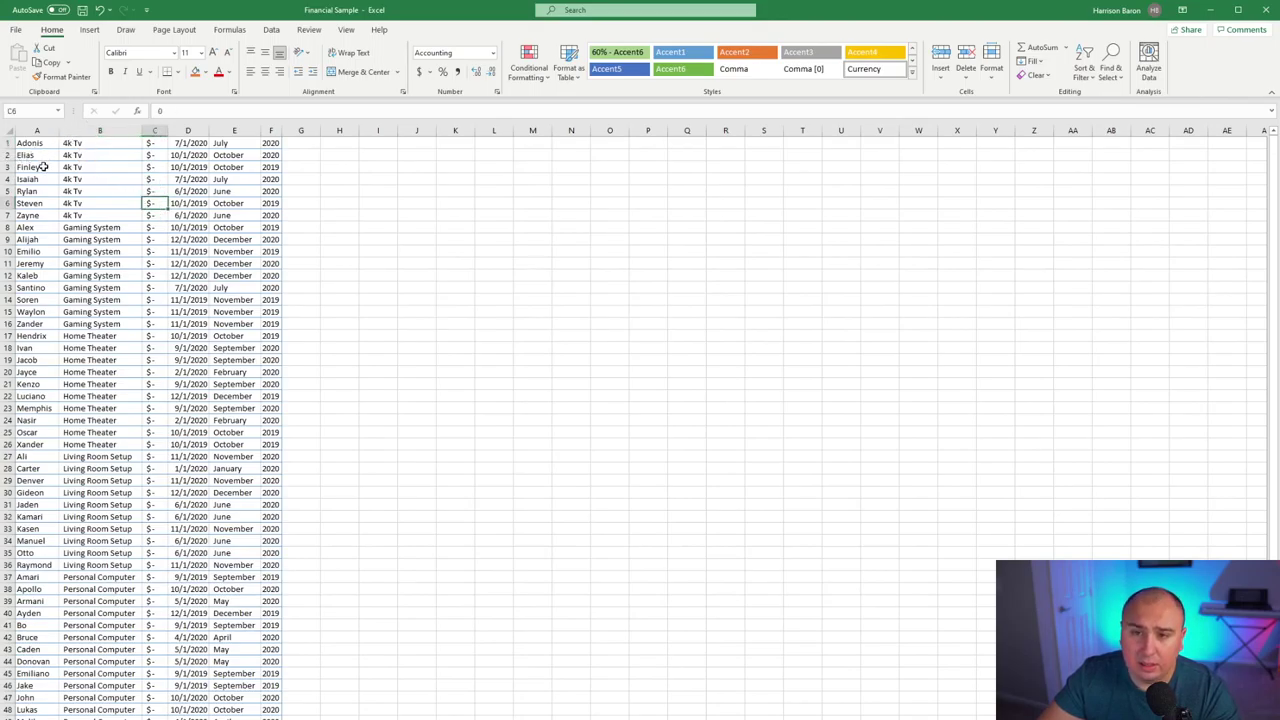
scroll(54, 178, "up", 1)
scroll(54, 178, "up", 1)
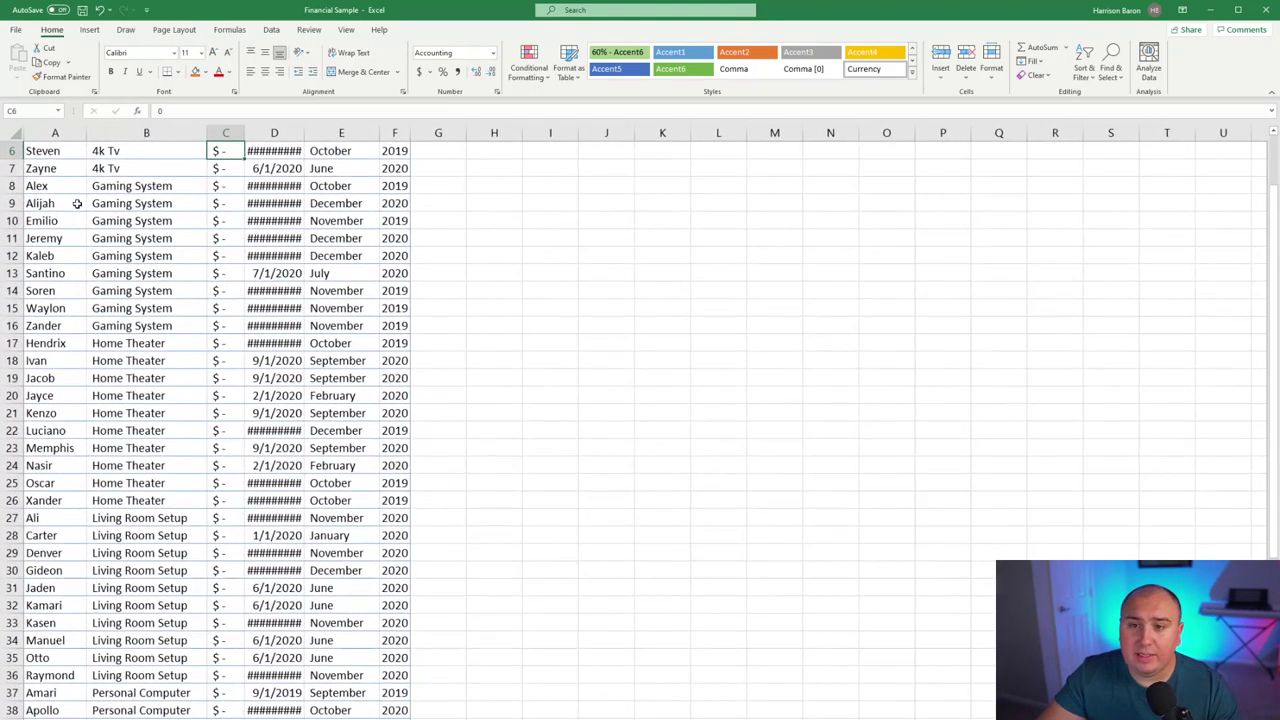
scroll(100, 220, "up", 2)
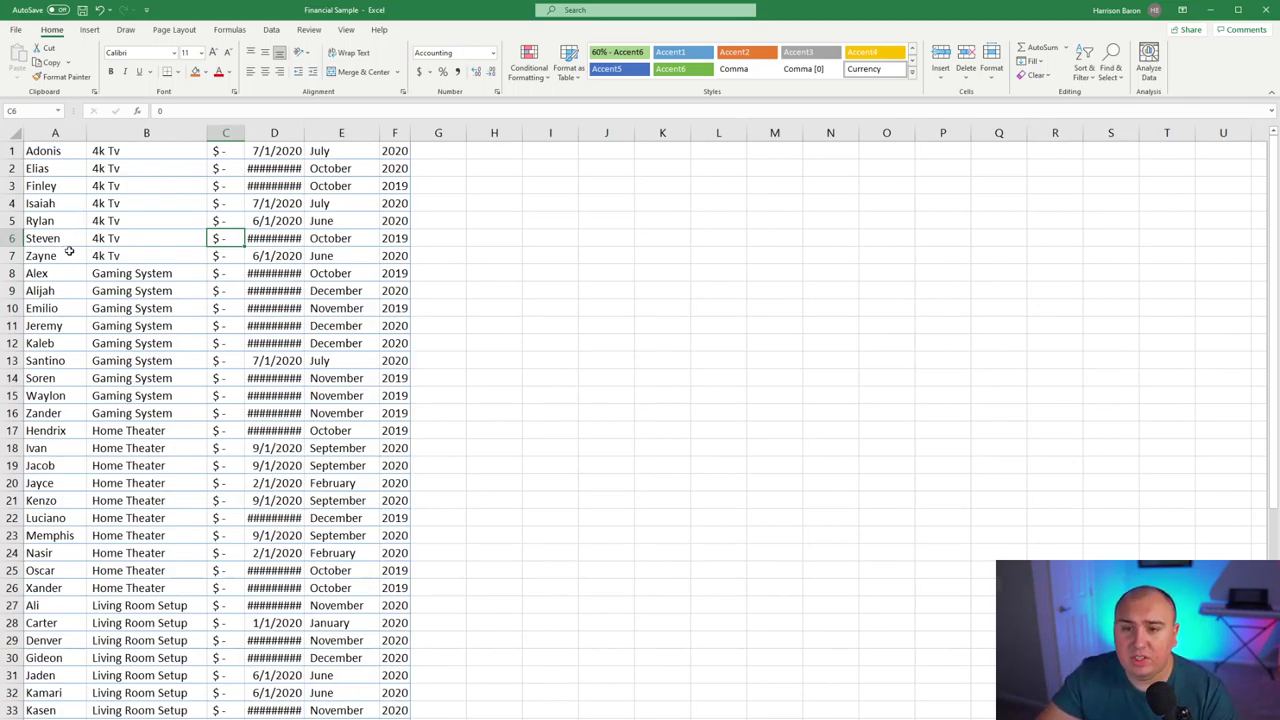
Refit column D's width to its contents so the dates display in full.
left_click(106, 255)
left_click(78, 153)
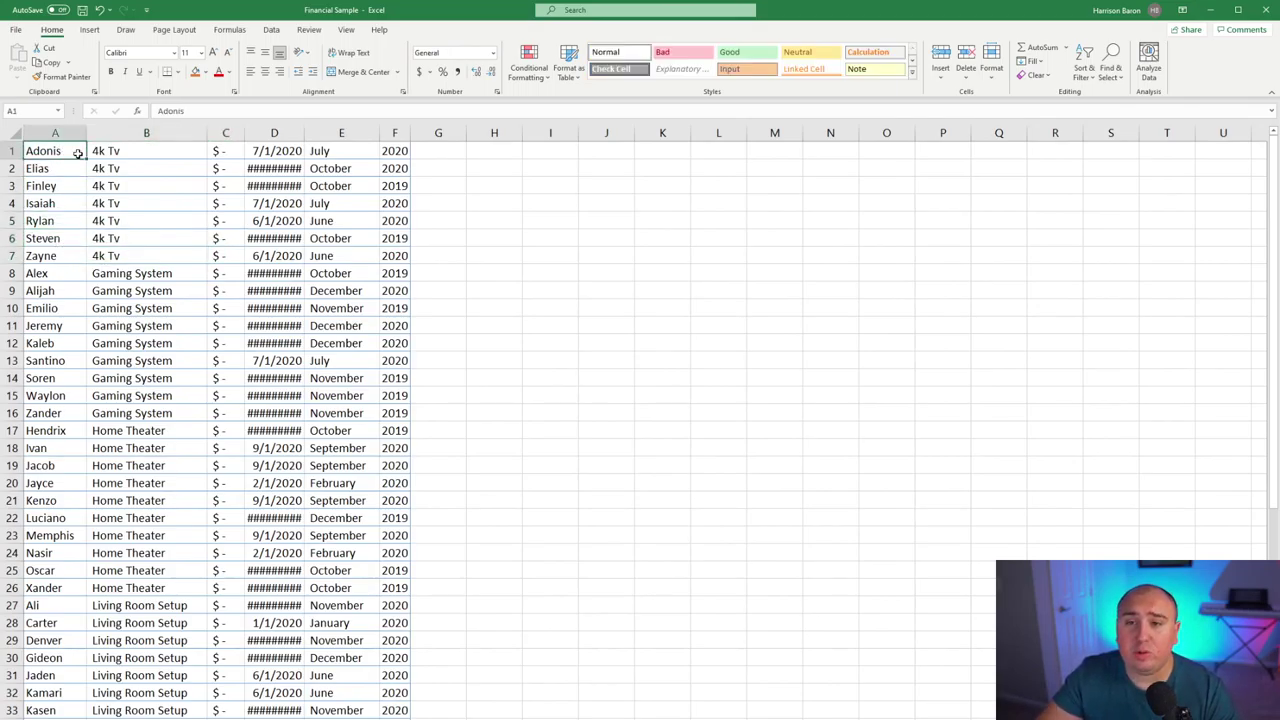
left_click_drag(78, 153, 290, 251)
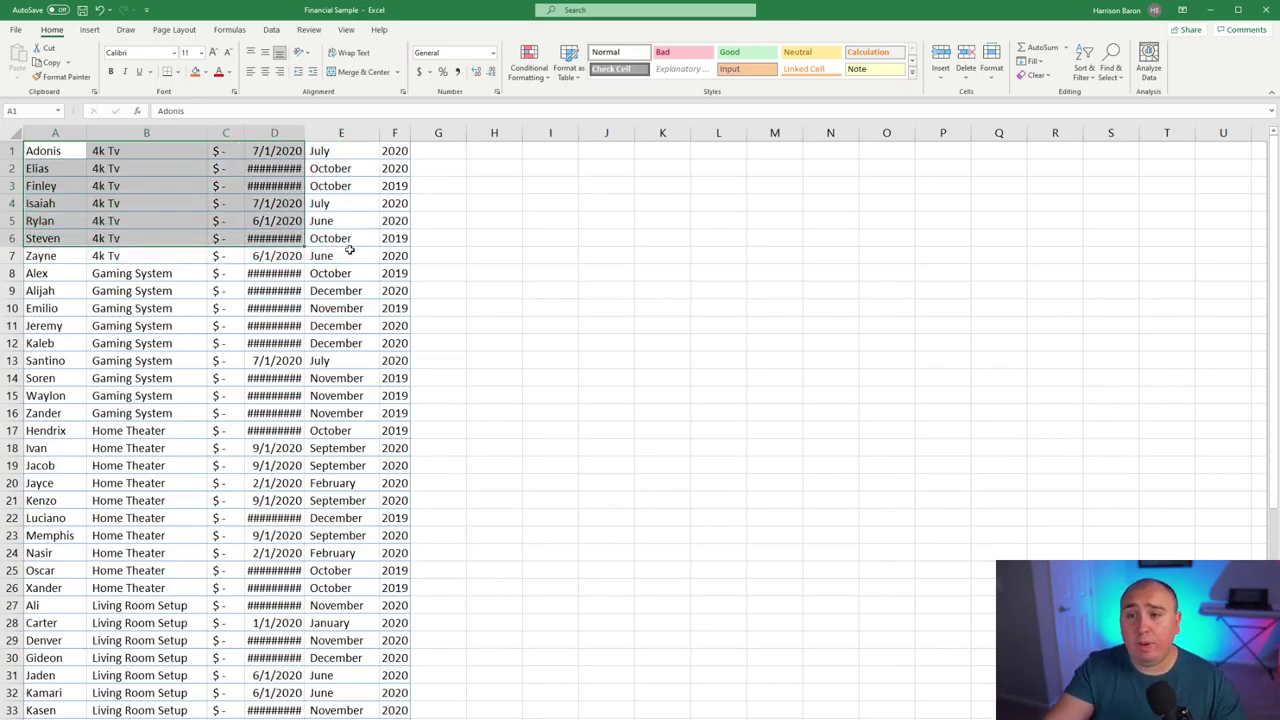
left_click(494, 343)
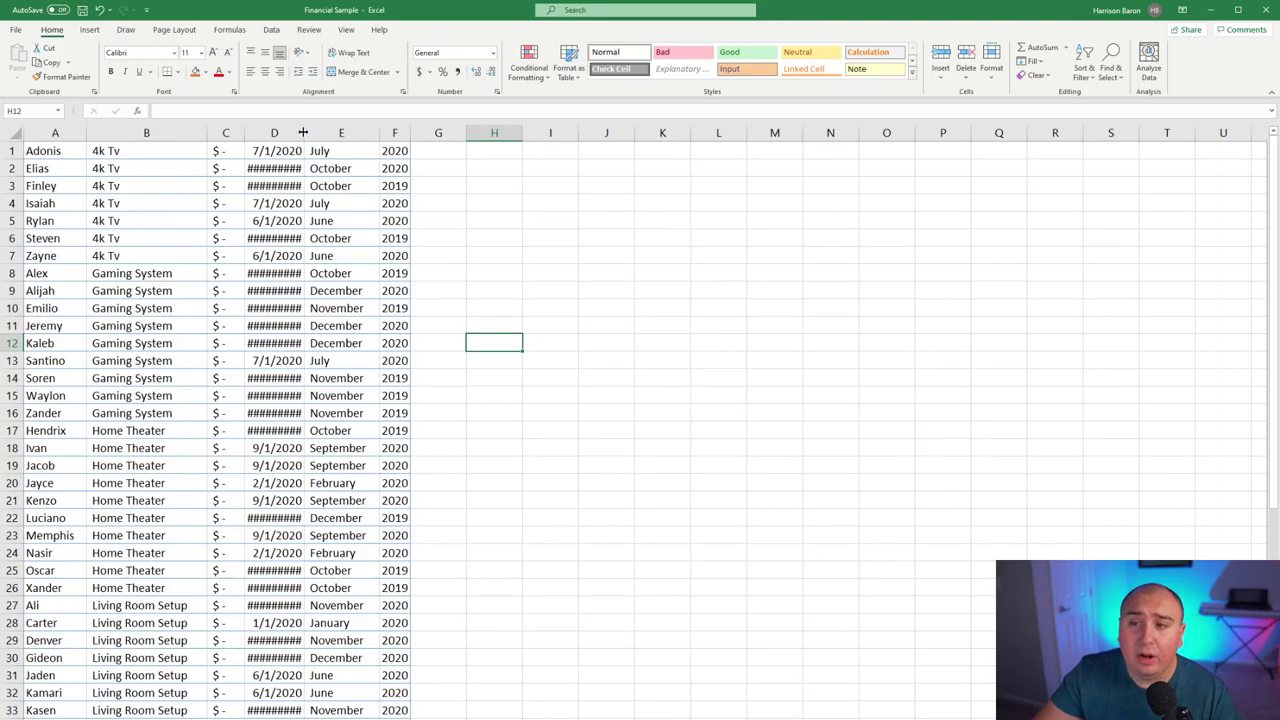
double_click(304, 130)
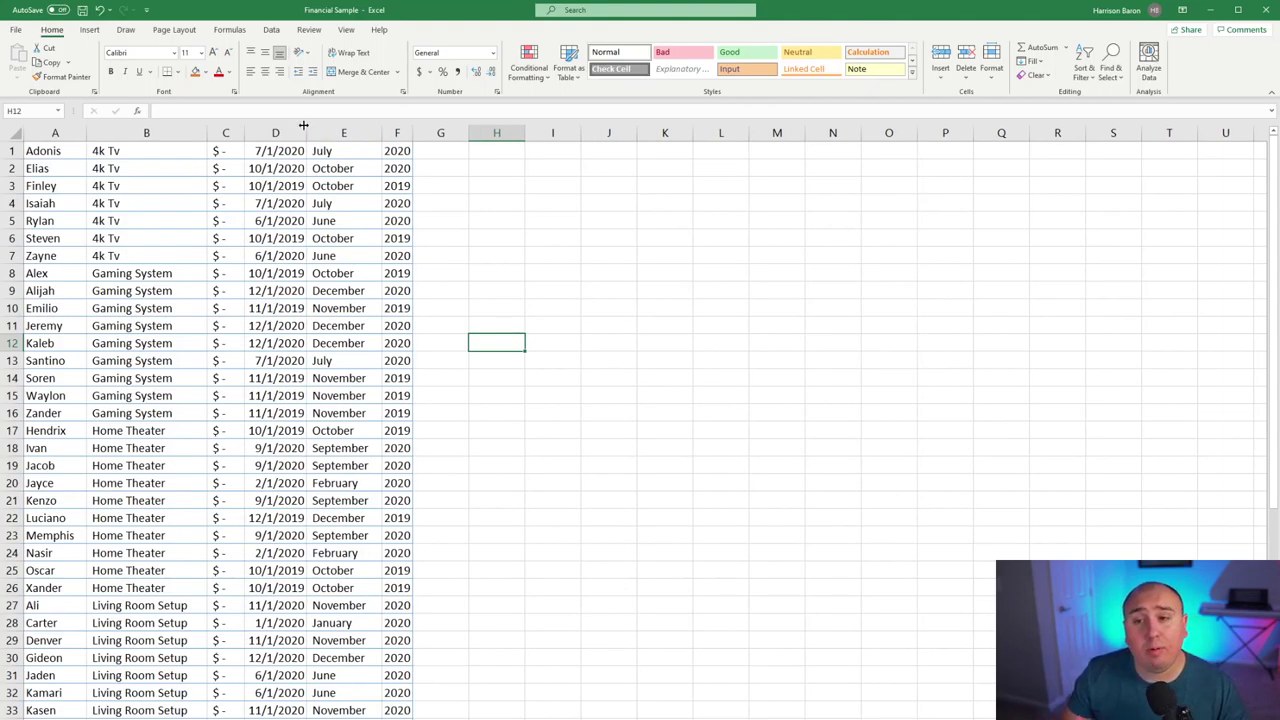
Enter "@" in G1 and fill it down through G7, beside the 4k Tv records.
left_click(439, 147)
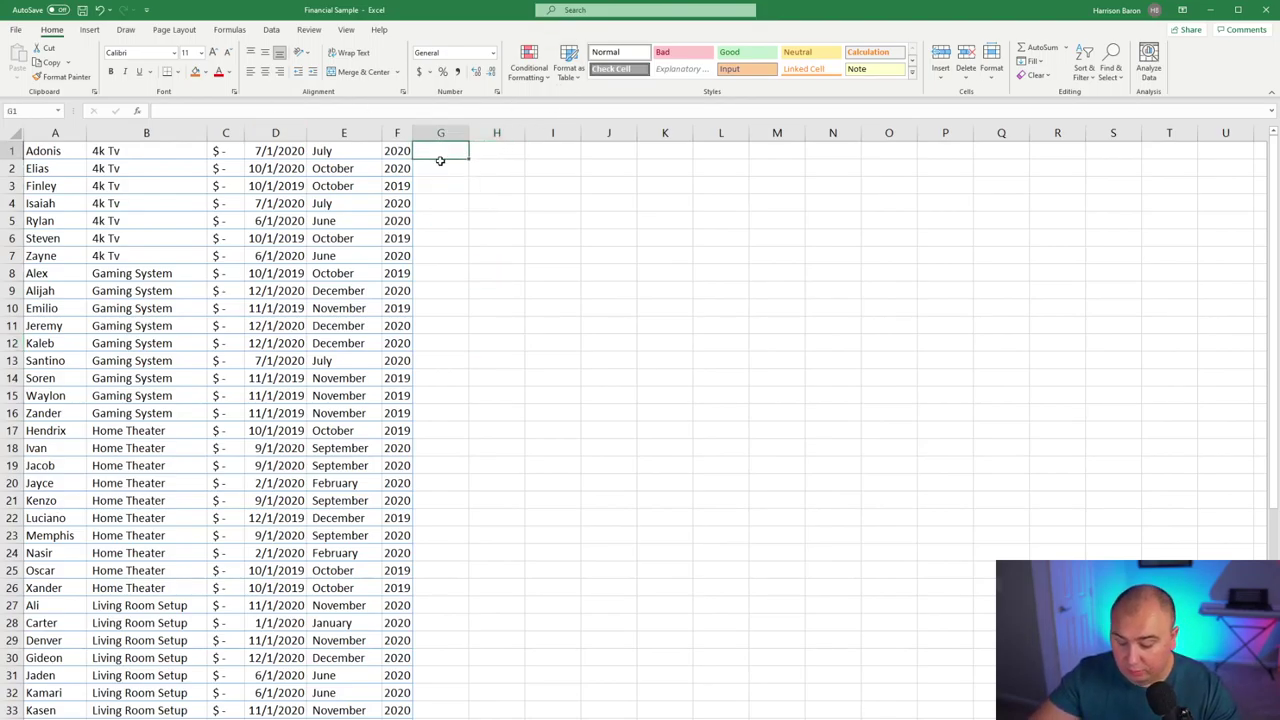
type("@")
key("Return")
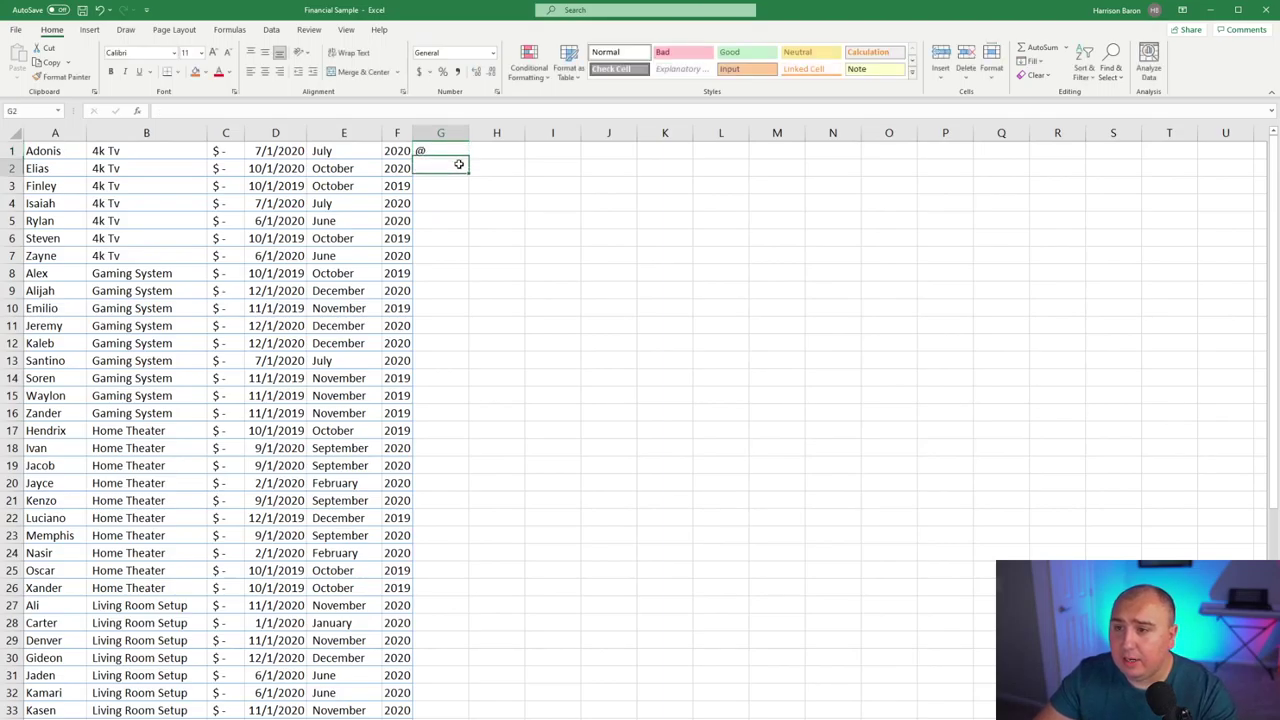
left_click(462, 152)
left_click_drag(466, 157, 462, 262)
Enter "1080 p TV" in H1 and extend it as a numbered series through H7, ending at "1086 p TV".
left_click(498, 161)
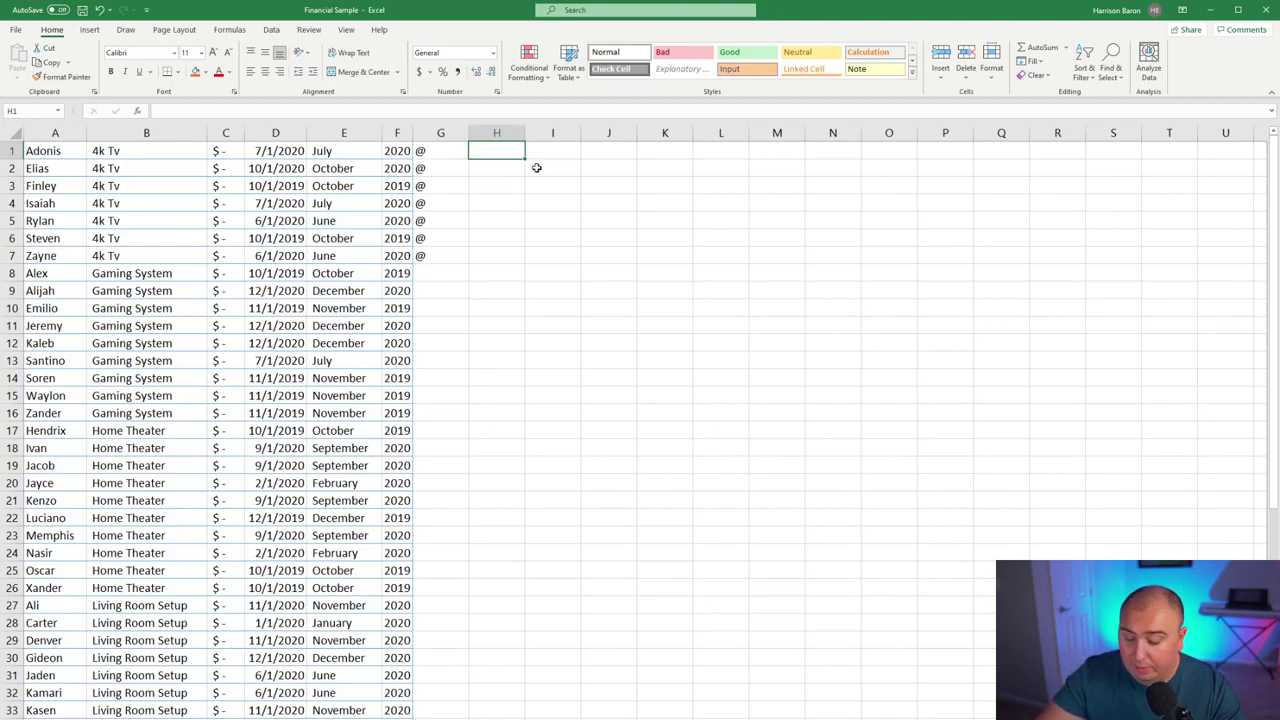
type("1080 p TV")
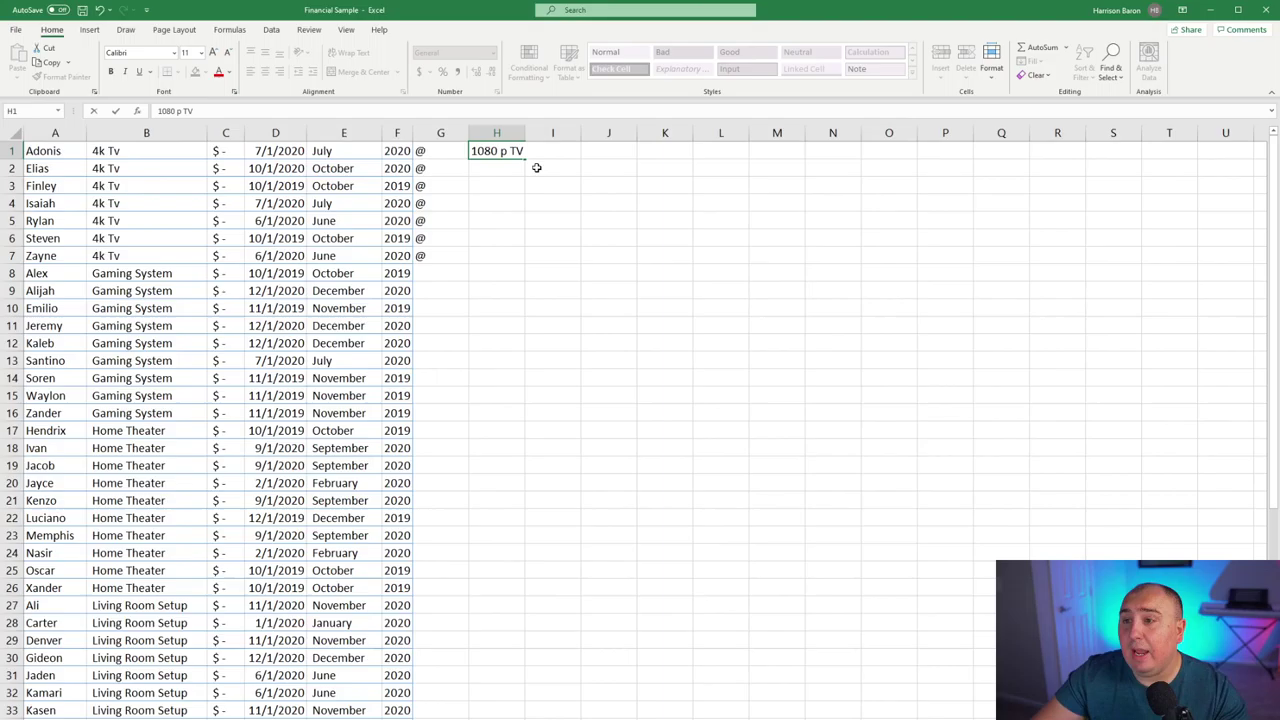
left_click(537, 167)
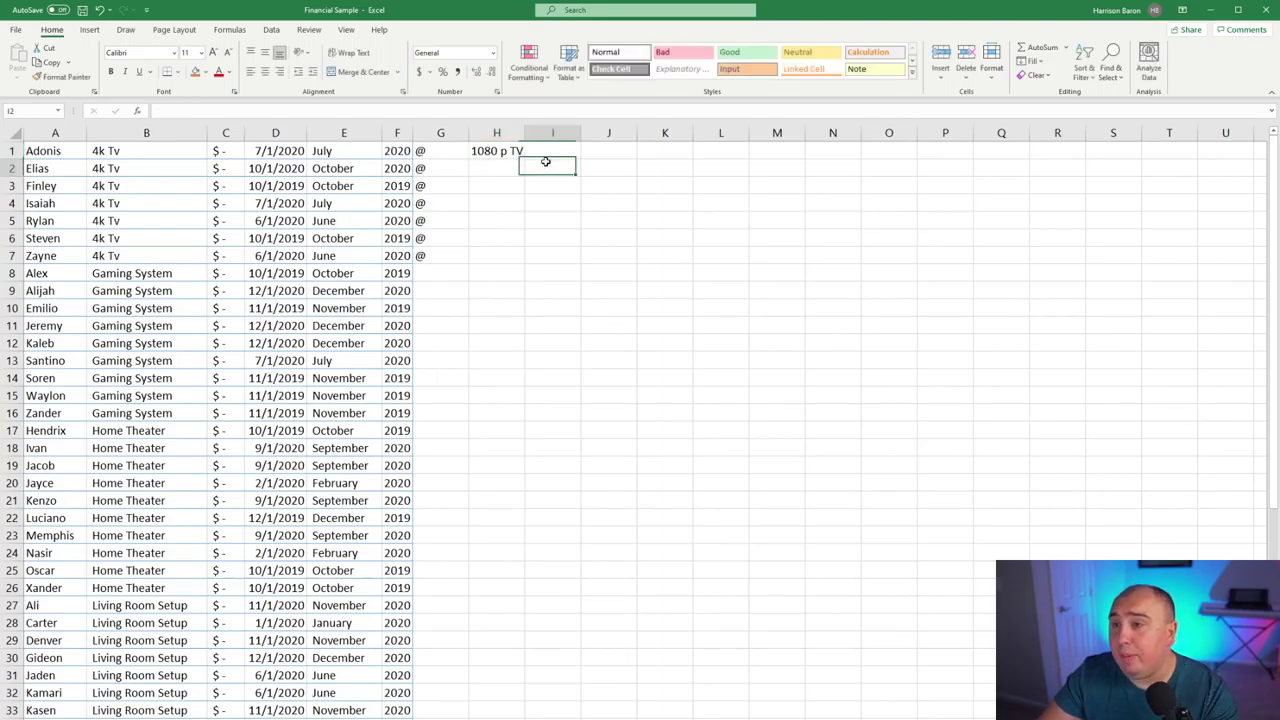
left_click(516, 152)
left_click_drag(523, 156, 523, 262)
left_click(565, 257)
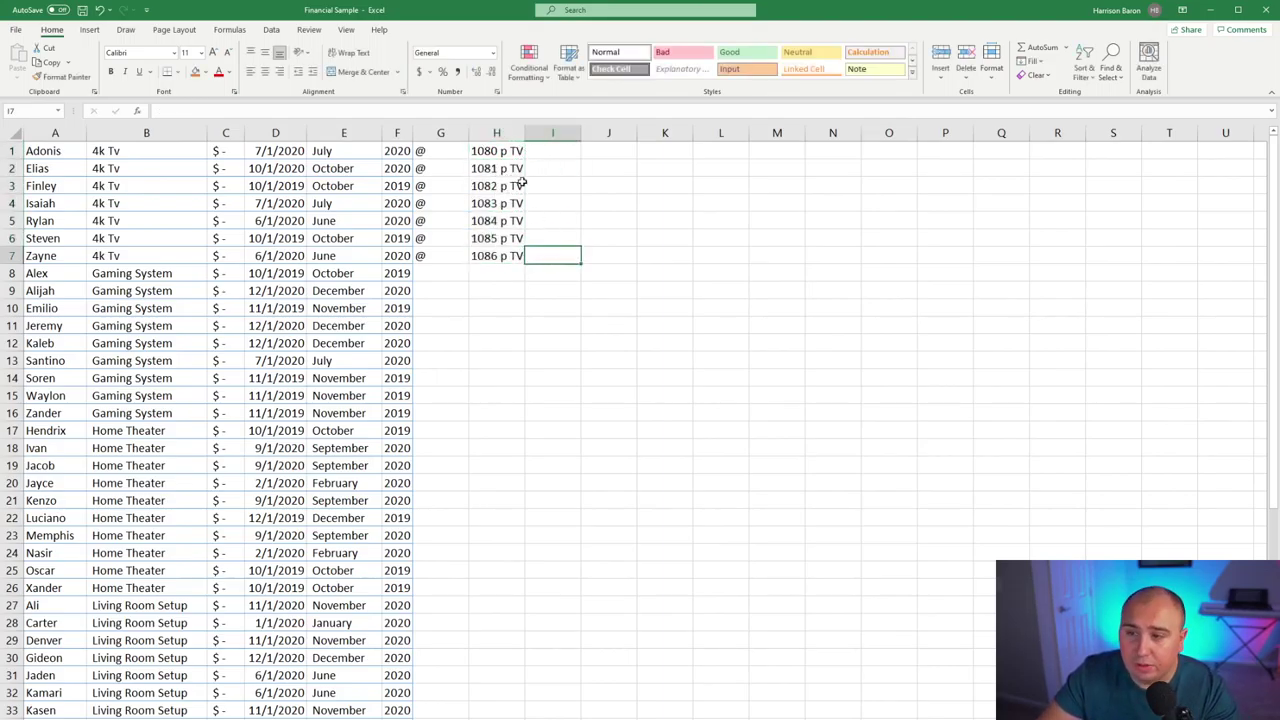
left_click(402, 224)
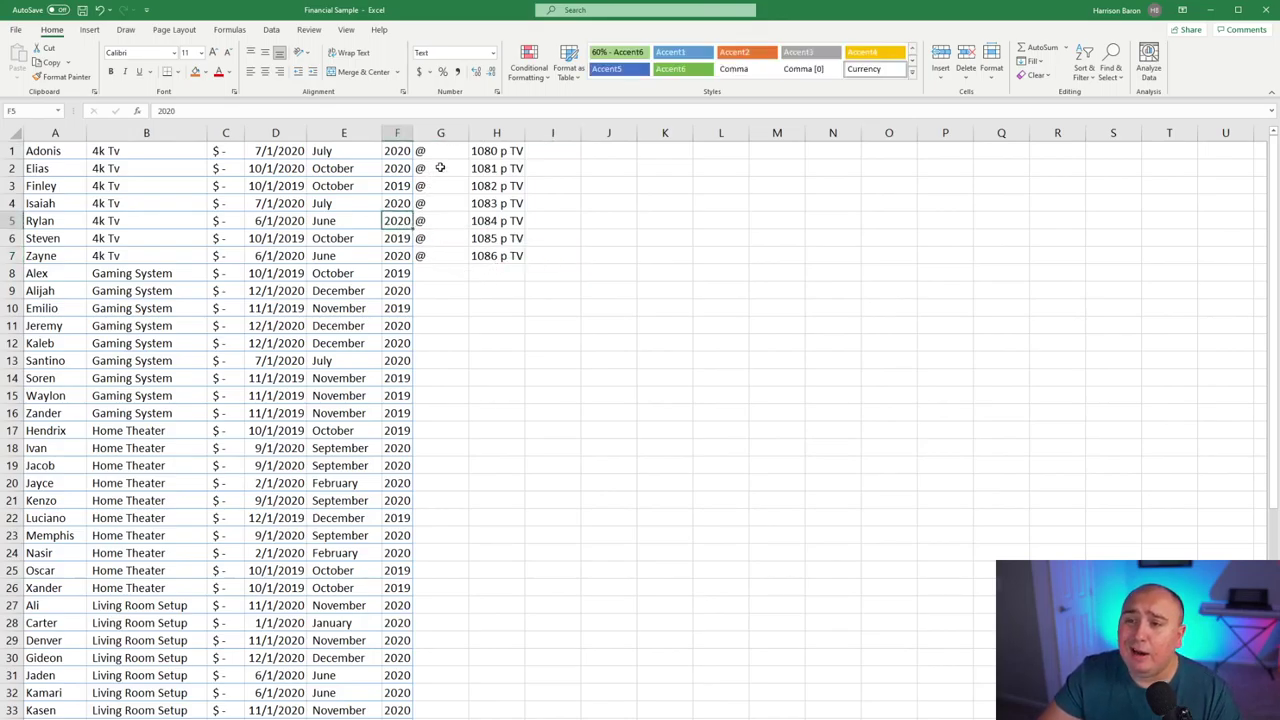